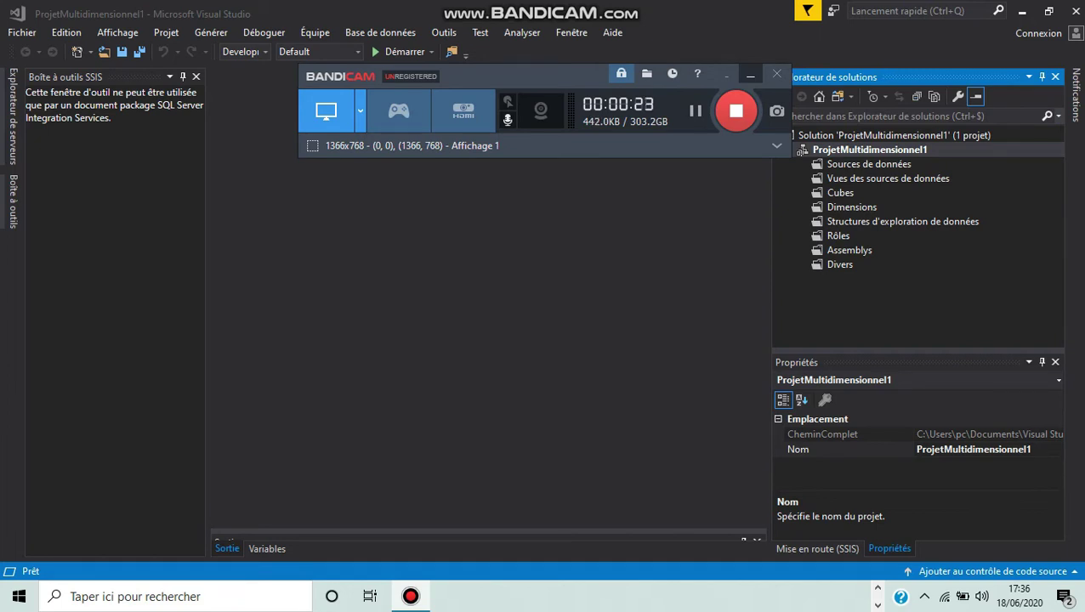
Step: Start a new data source in ProjetMultidimensionnel1, based on an existing or new connection
{"action": "left_click", "coordinate": [750, 75]}
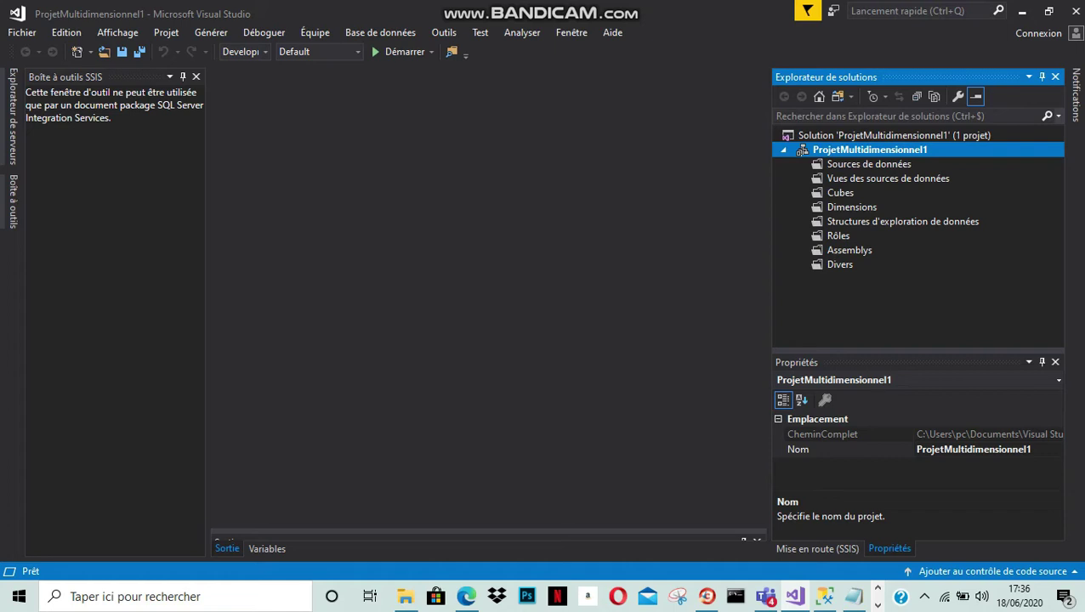
{"action": "left_click", "coordinate": [842, 164]}
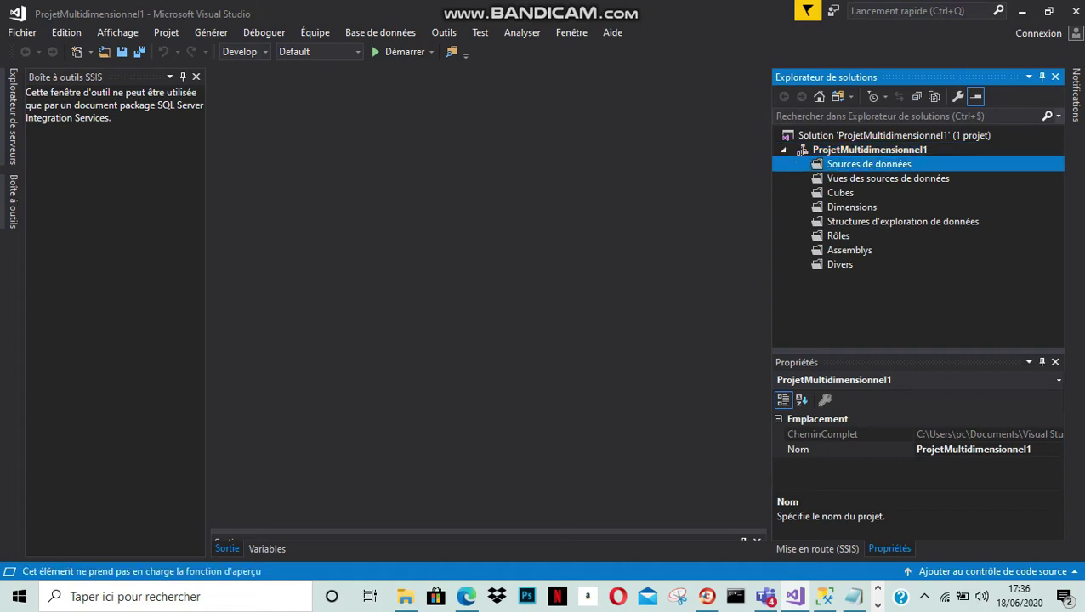
{"action": "right_click", "coordinate": [842, 164]}
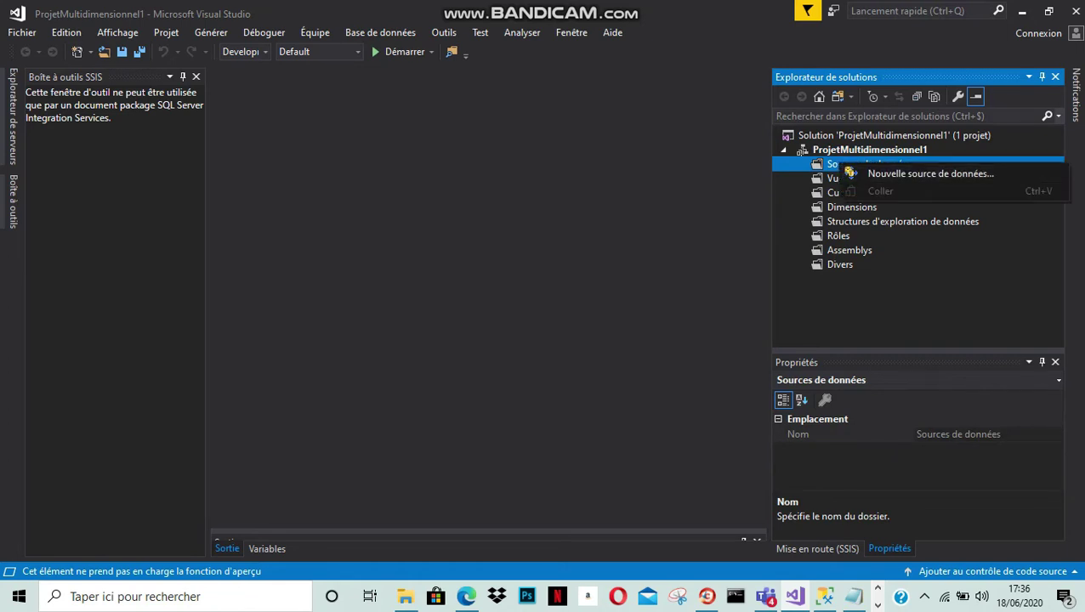
{"action": "left_click", "coordinate": [929, 174]}
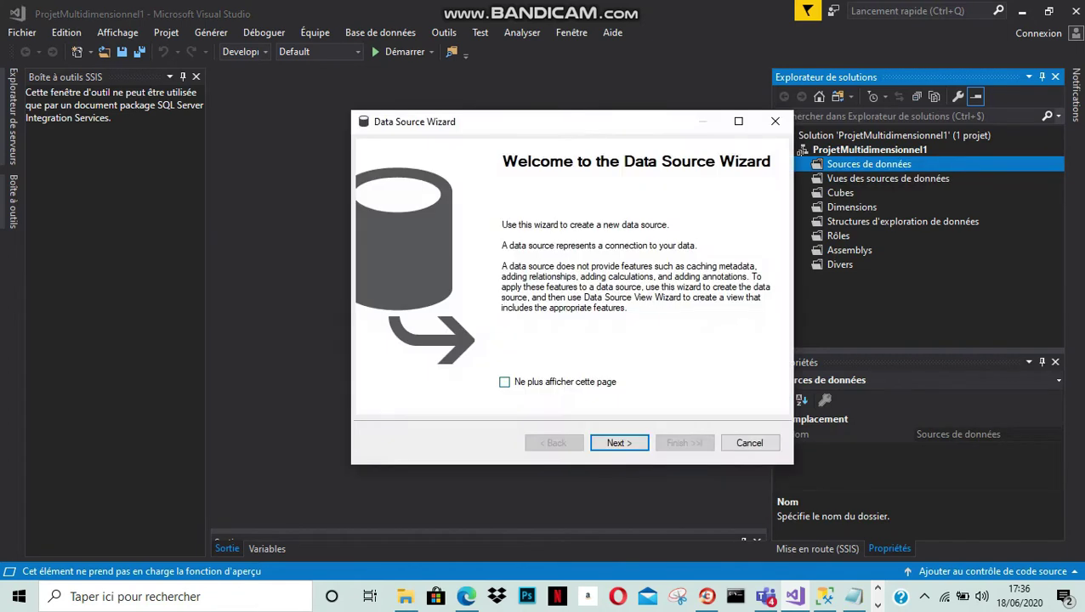
{"action": "key", "text": "Return"}
{"action": "left_click", "coordinate": [371, 232]}
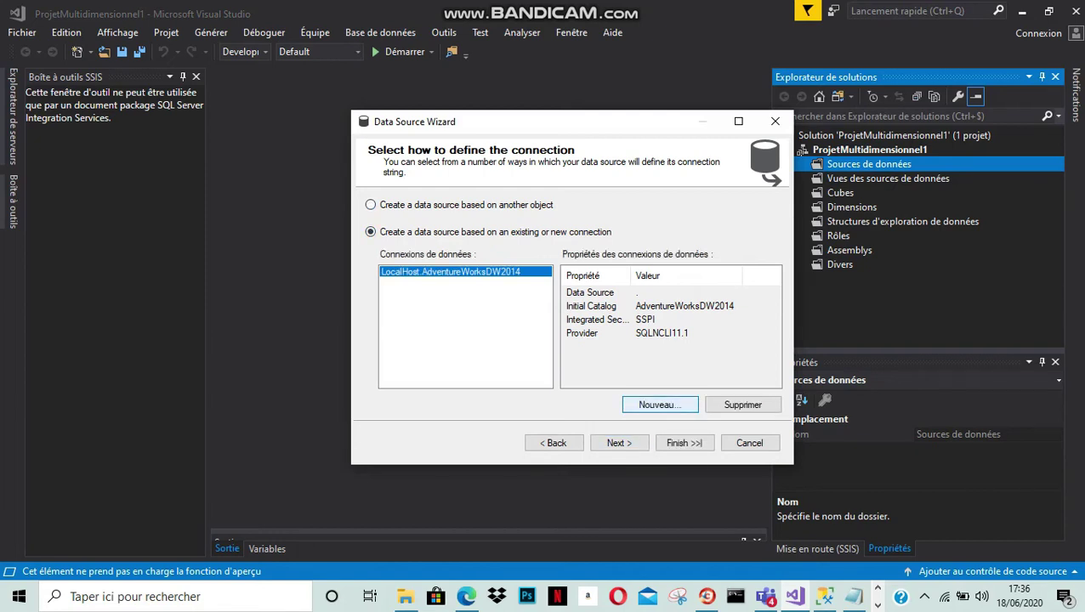
Step: Define a new data connection to the server "." with the AdventureWorksDW2014 database
{"action": "left_click", "coordinate": [660, 405]}
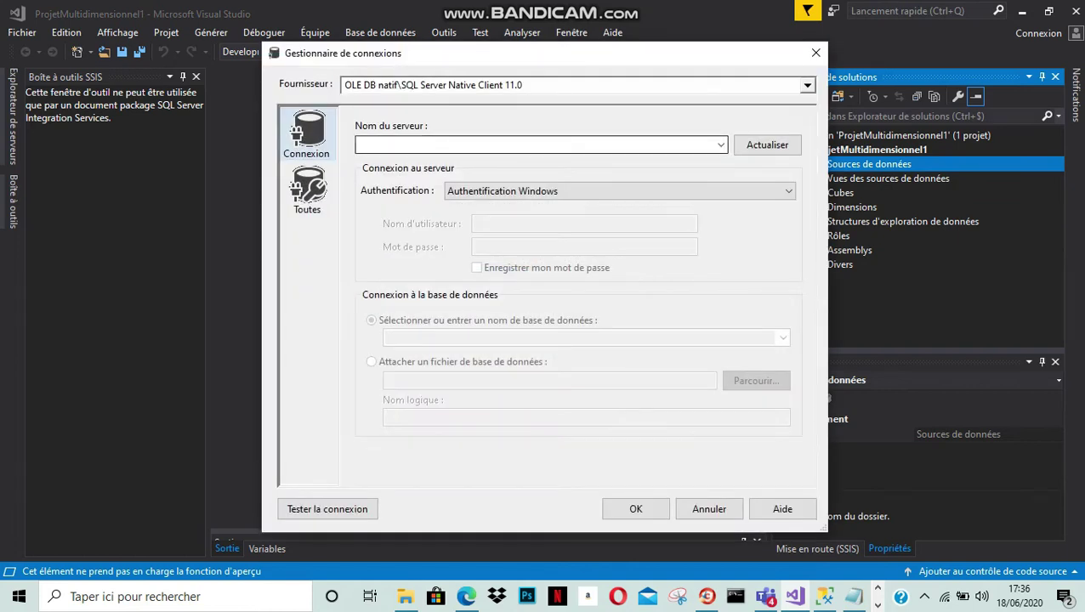
{"action": "type", "text": "."}
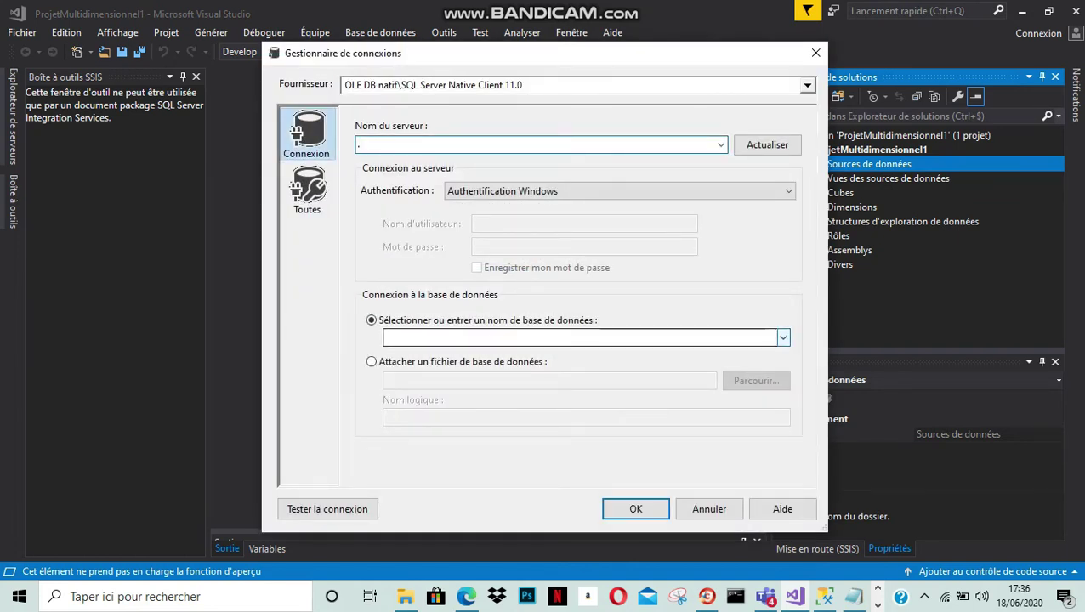
{"action": "left_click", "coordinate": [783, 337]}
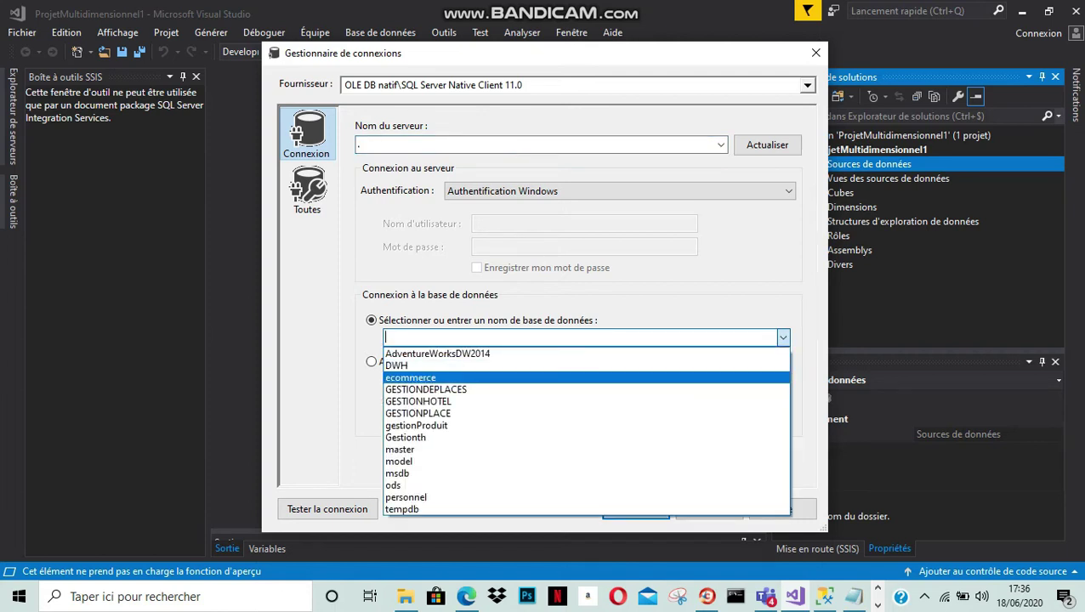
{"action": "left_click", "coordinate": [437, 352]}
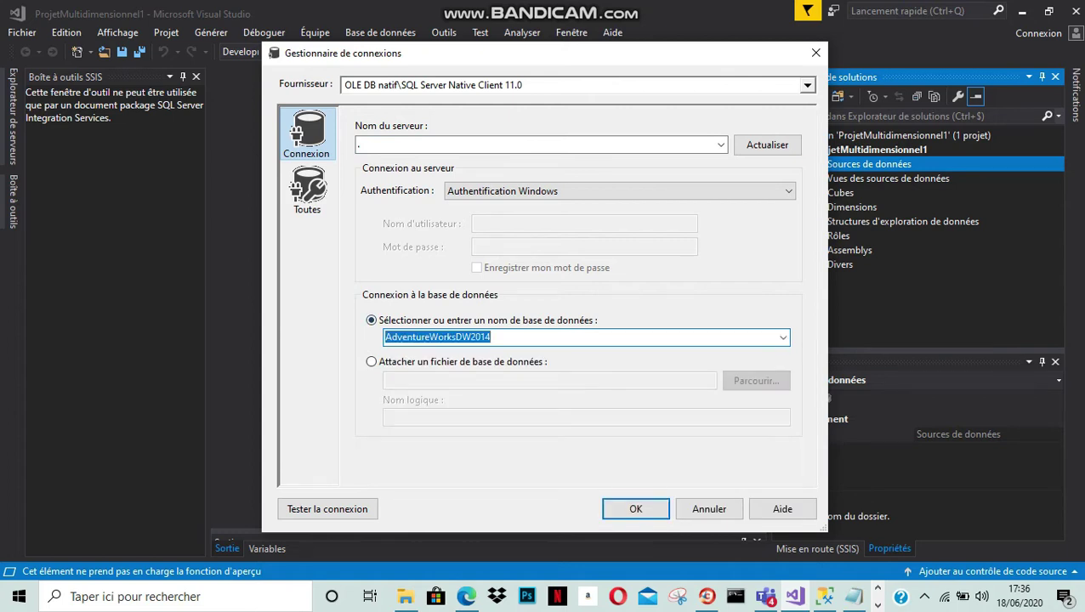
{"action": "left_click", "coordinate": [636, 509]}
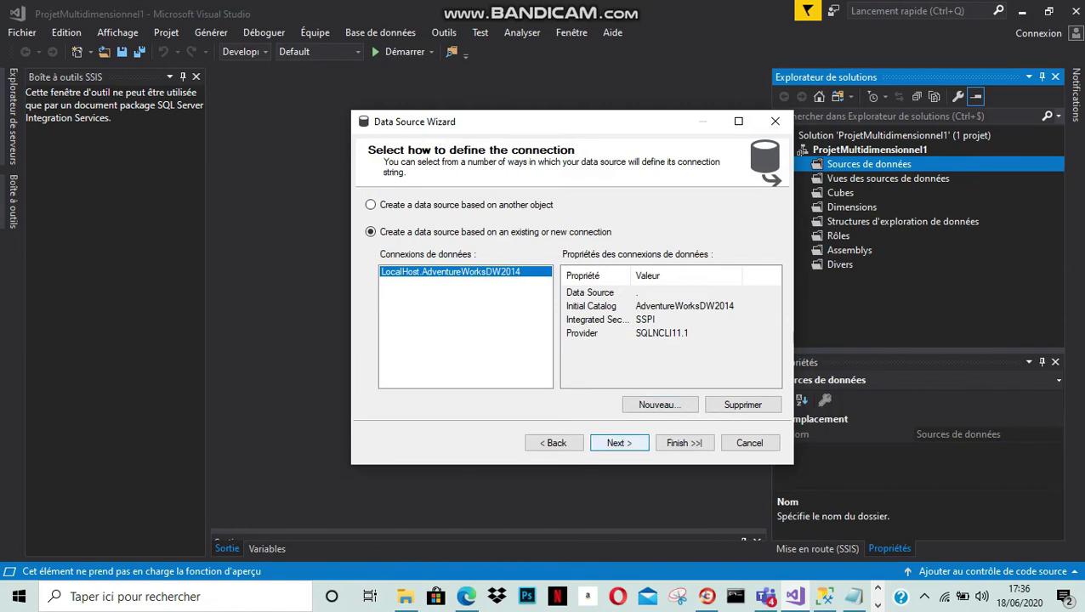
Step: Set the data source's impersonation to Hériter and create it with the name Adventure Works DW2014
{"action": "left_click", "coordinate": [619, 443]}
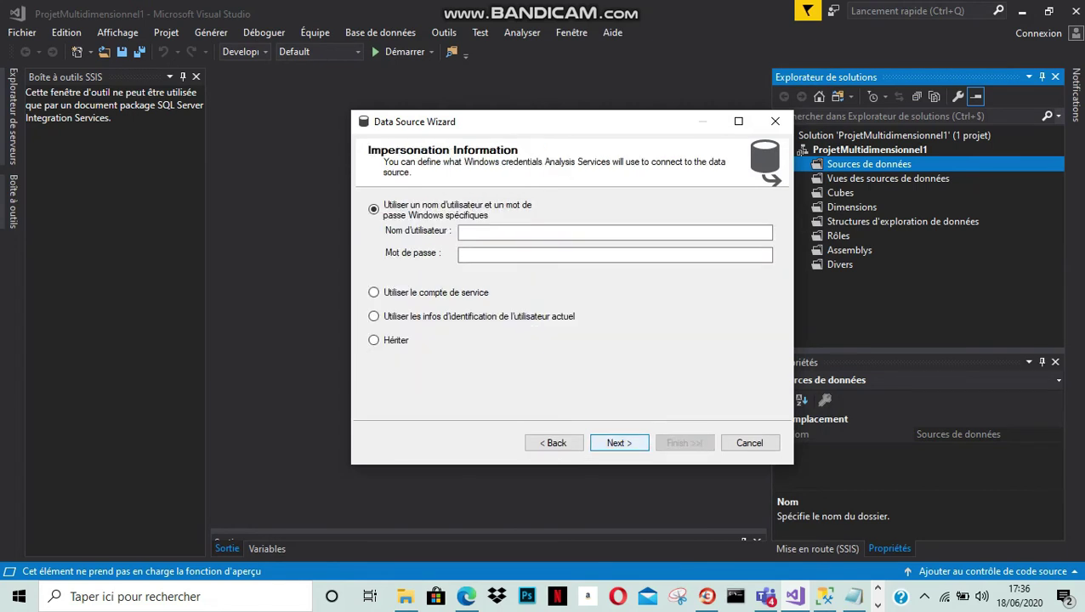
{"action": "left_click", "coordinate": [373, 340]}
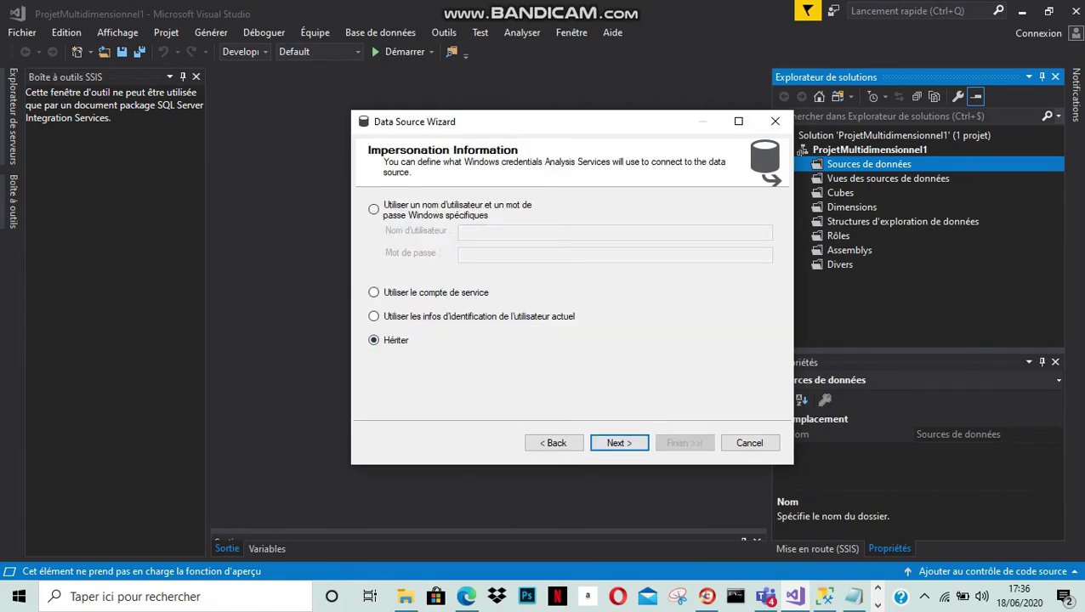
{"action": "left_click", "coordinate": [618, 443]}
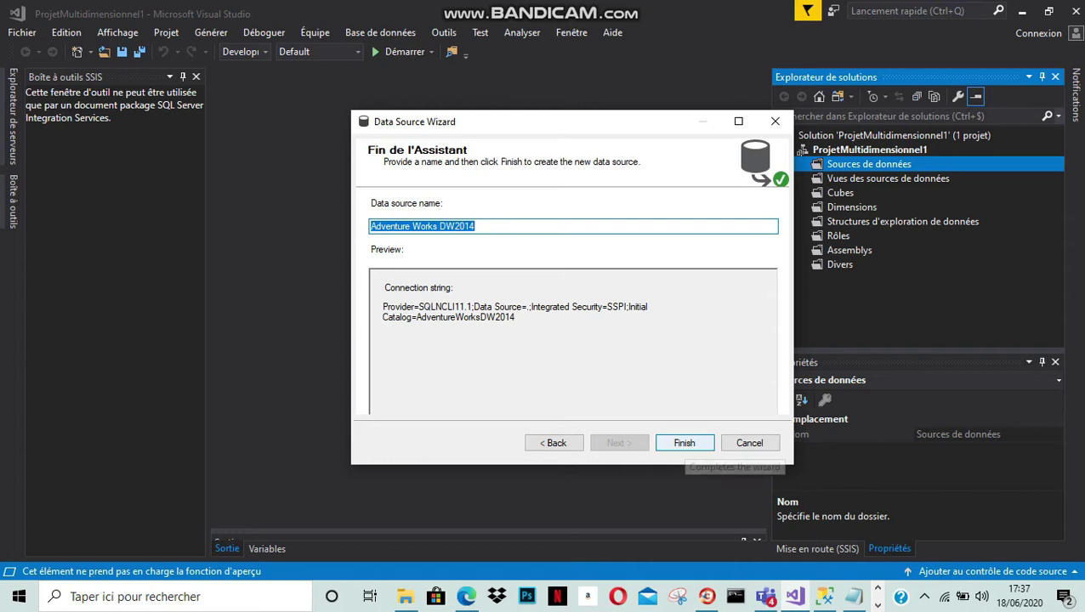
{"action": "key", "text": "Return"}
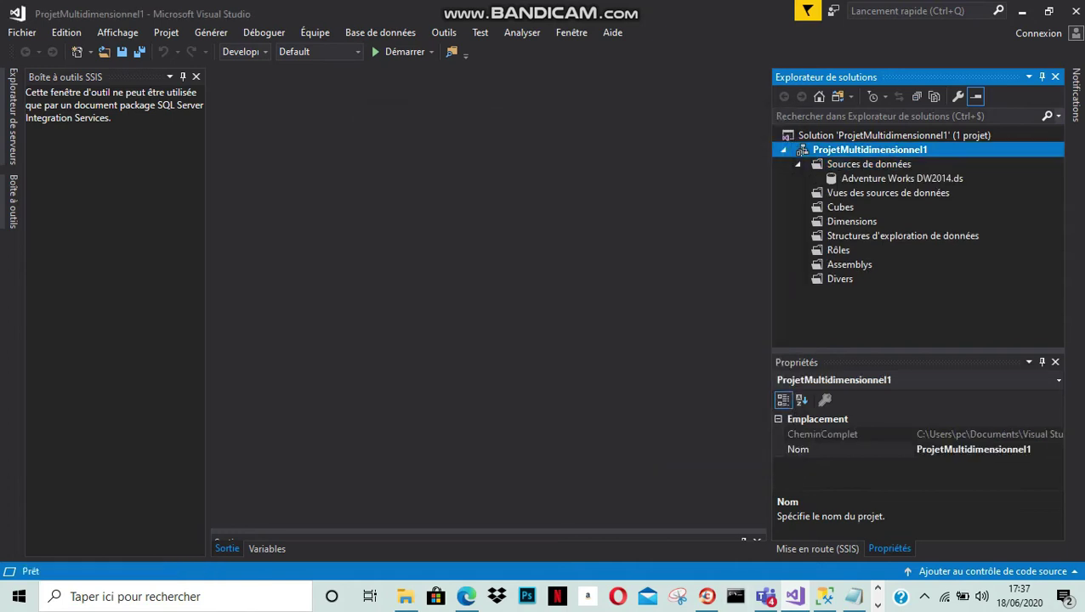
Step: Review the general settings of the Adventure Works DW2014 data source without changing its name
{"action": "left_click", "coordinate": [901, 178]}
{"action": "double_click", "coordinate": [901, 178]}
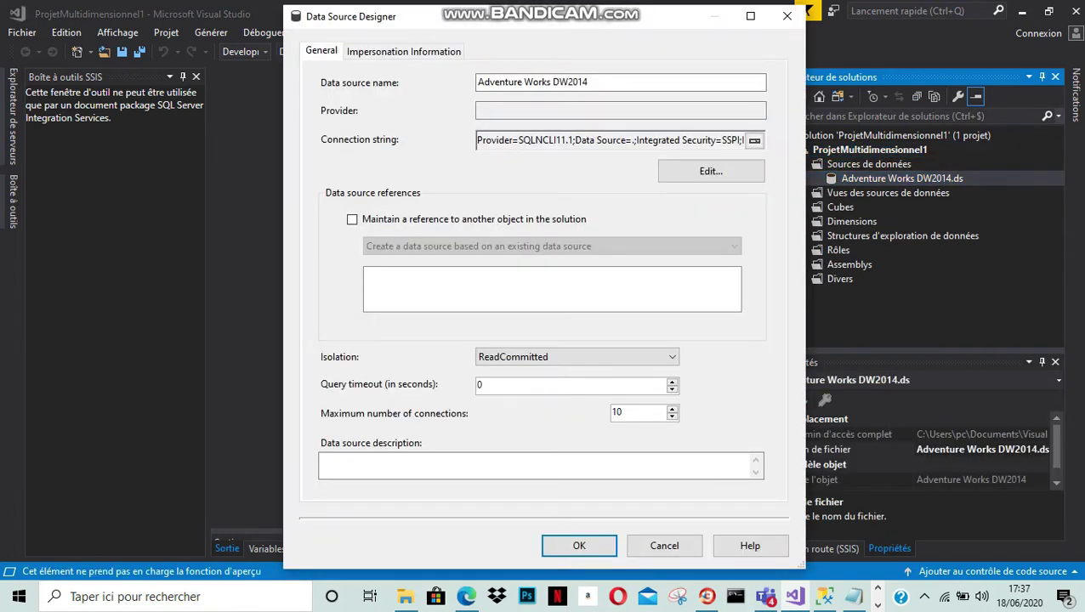
{"action": "left_click", "coordinate": [787, 16]}
{"action": "key", "text": "F2"}
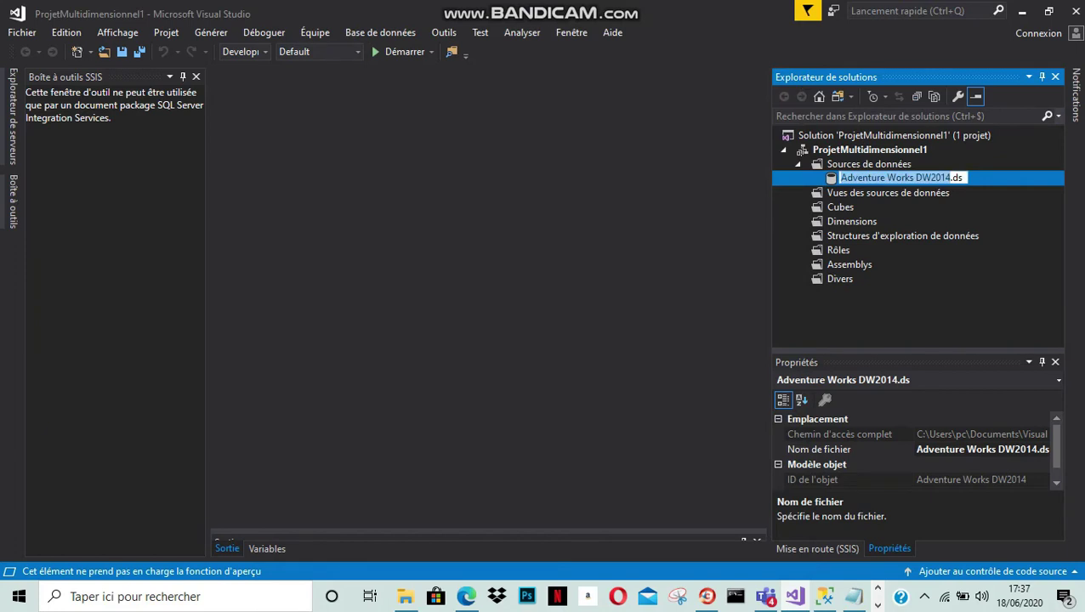
{"action": "key", "text": "Return"}
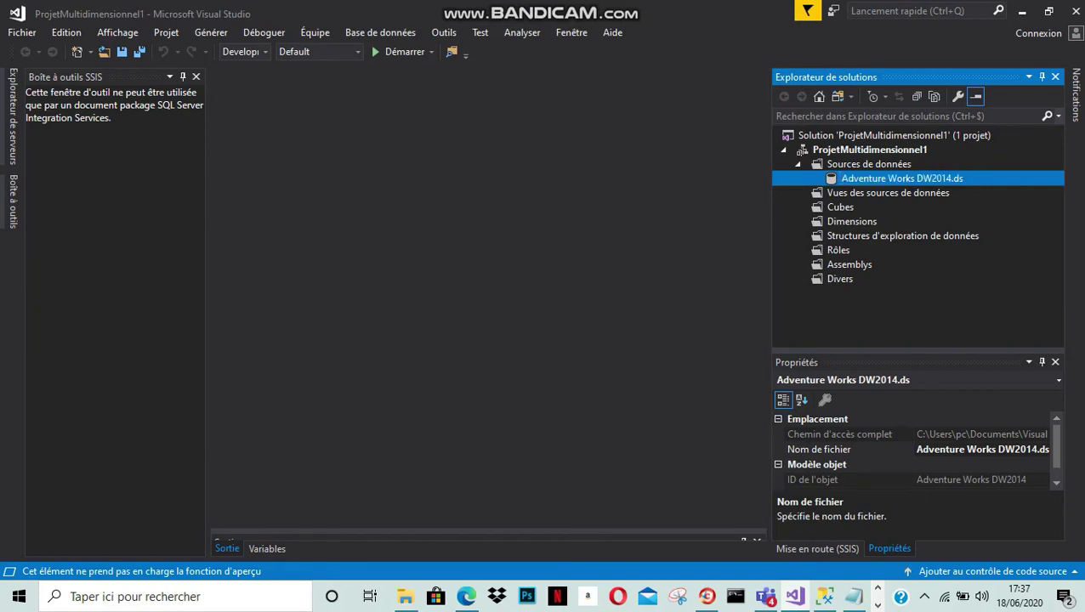
Step: Start a new data source view based on the Adventure Works DW2014 relational data source
{"action": "right_click", "coordinate": [851, 191]}
{"action": "left_click", "coordinate": [695, 201]}
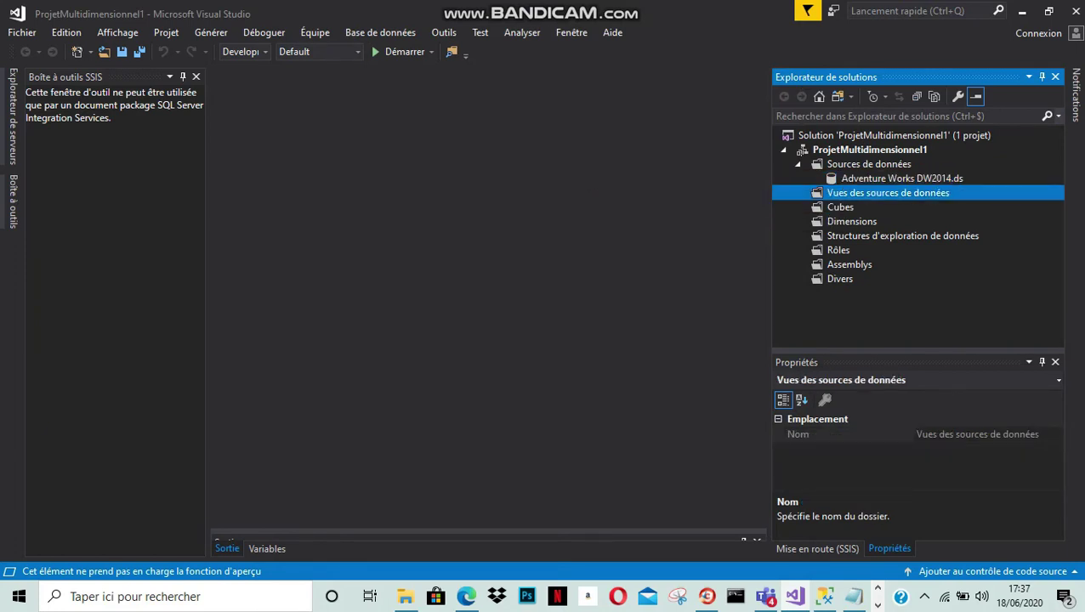
{"action": "key", "text": "Return"}
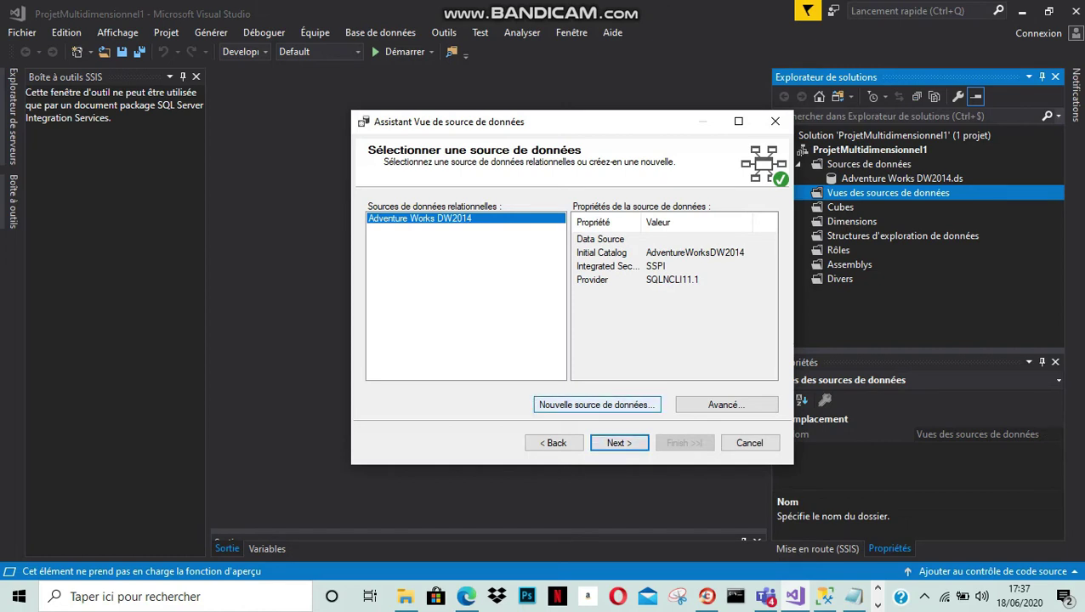
{"action": "left_click", "coordinate": [596, 405]}
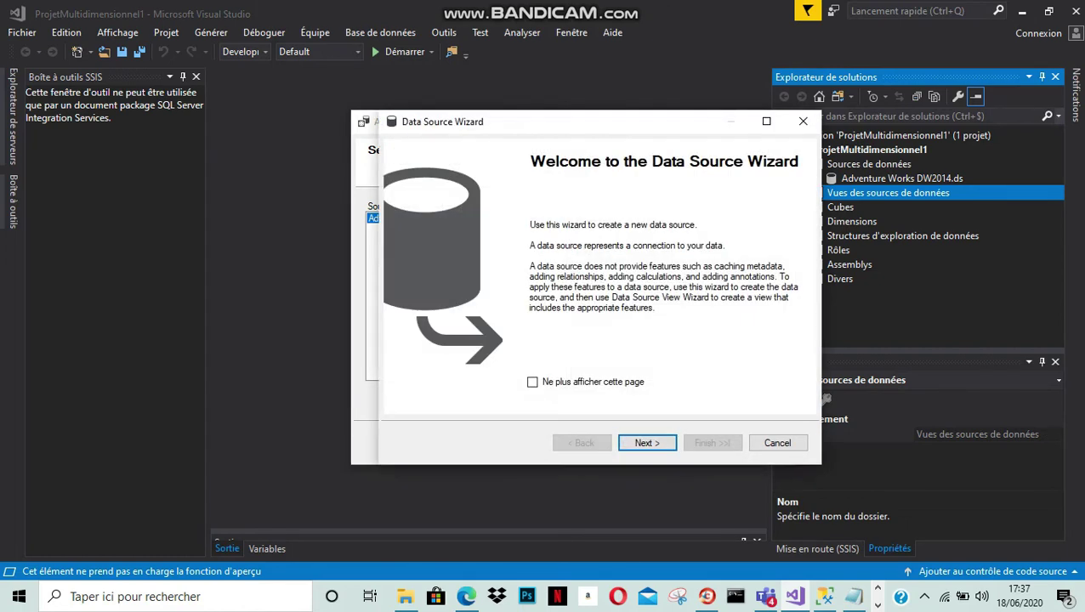
{"action": "left_click", "coordinate": [790, 122]}
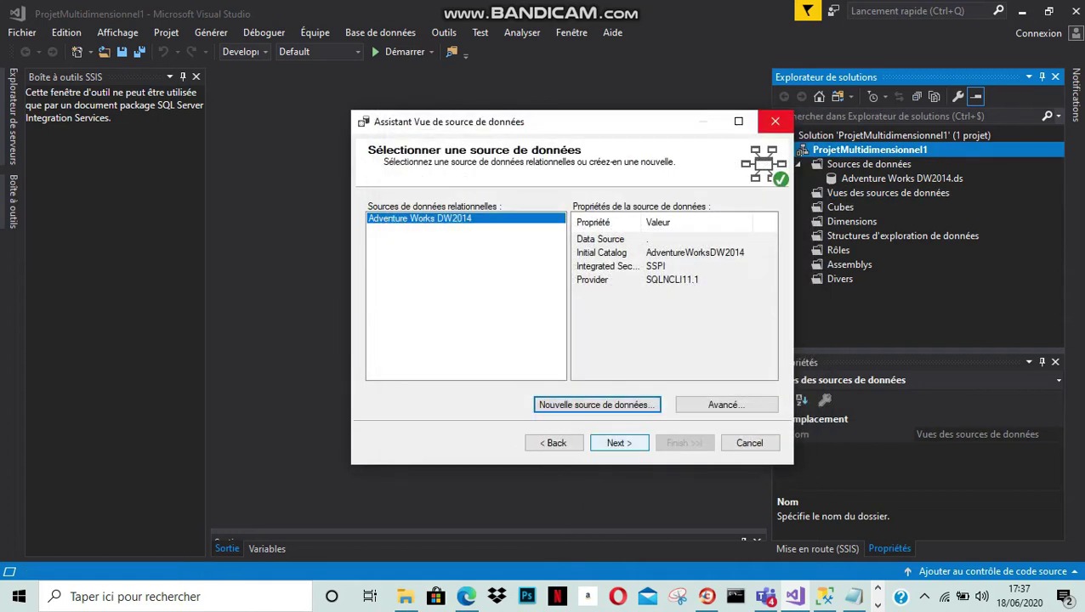
{"action": "left_click", "coordinate": [619, 443]}
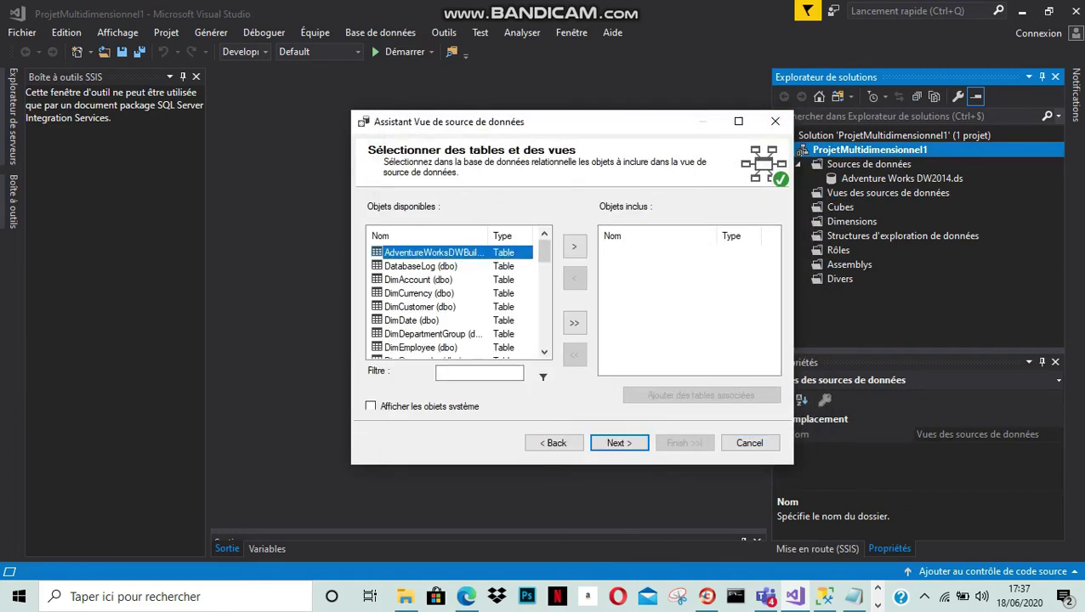
Step: Include the FactInternetSales table in the data source view
{"action": "scroll", "coordinate": [451, 298], "scroll_direction": "down", "scroll_amount": 1}
{"action": "scroll", "coordinate": [451, 297], "scroll_direction": "down", "scroll_amount": 4}
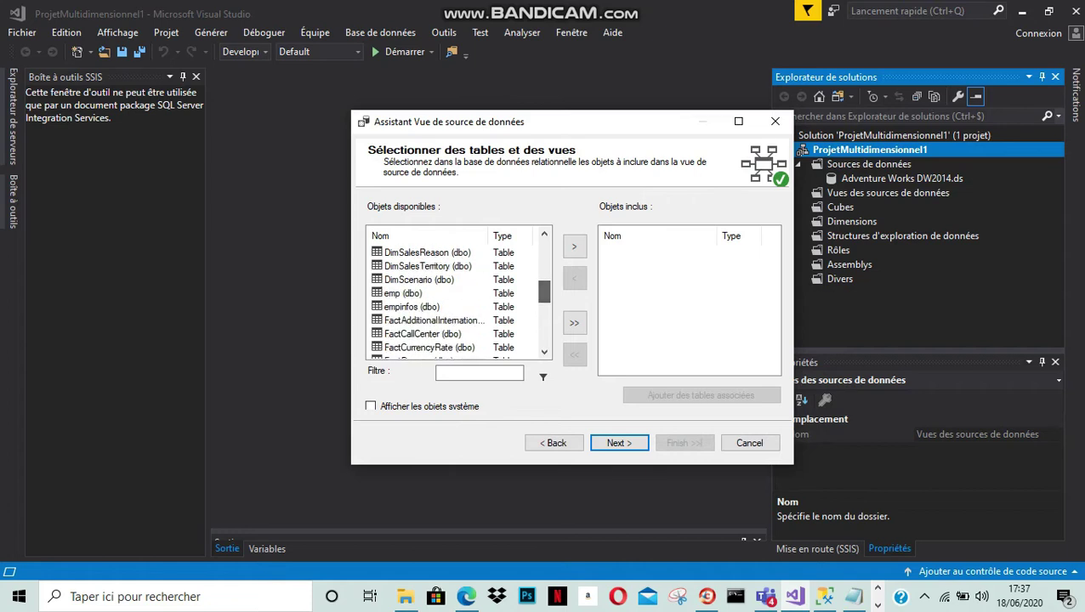
{"action": "scroll", "coordinate": [450, 297], "scroll_direction": "down", "scroll_amount": 2}
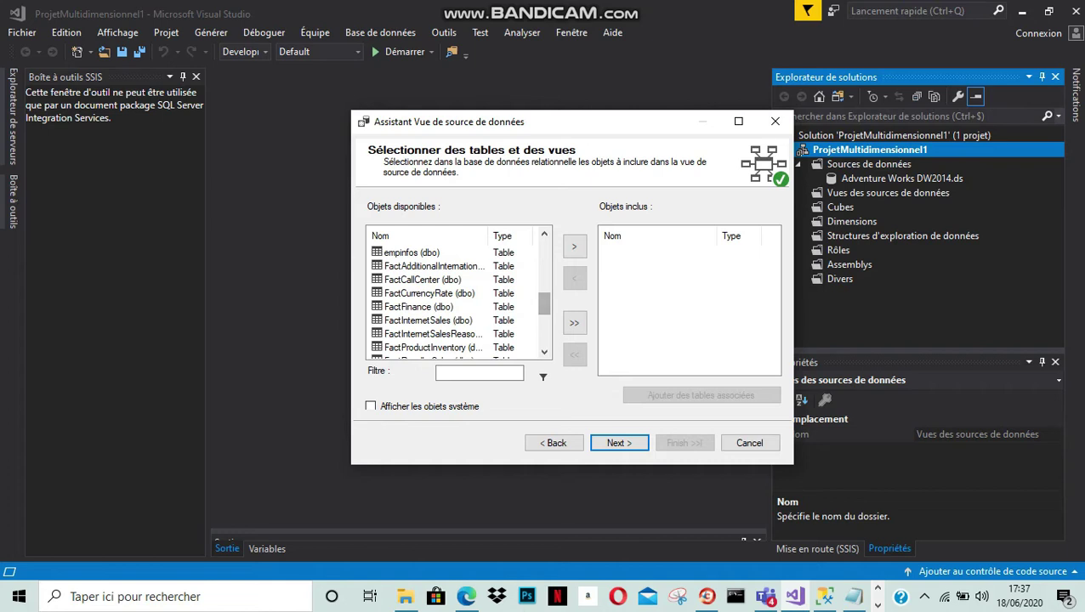
{"action": "left_click", "coordinate": [428, 321]}
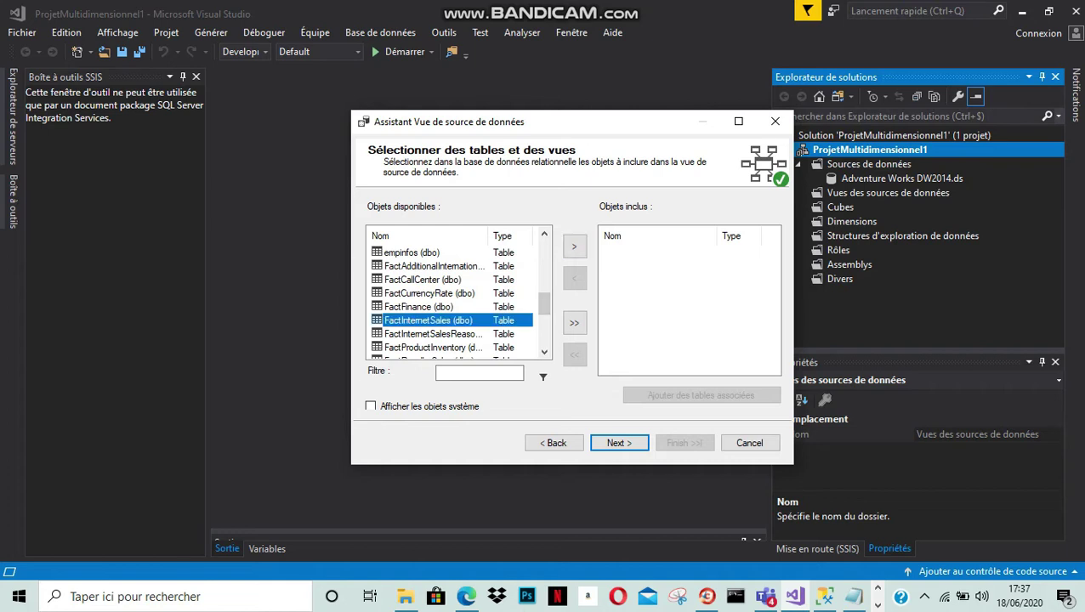
{"action": "left_click", "coordinate": [574, 245]}
Step: Include the DimCustomer and DimDate tables in the data source view
{"action": "scroll", "coordinate": [543, 303], "scroll_direction": "up", "scroll_amount": 2}
{"action": "scroll", "coordinate": [459, 302], "scroll_direction": "up", "scroll_amount": 5}
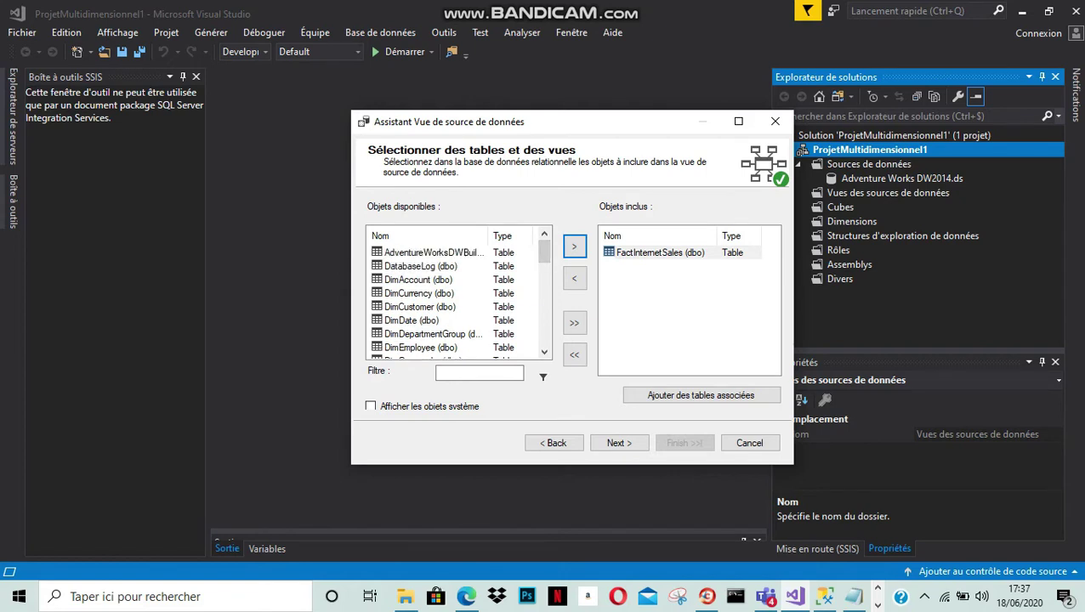
{"action": "left_click", "coordinate": [420, 306]}
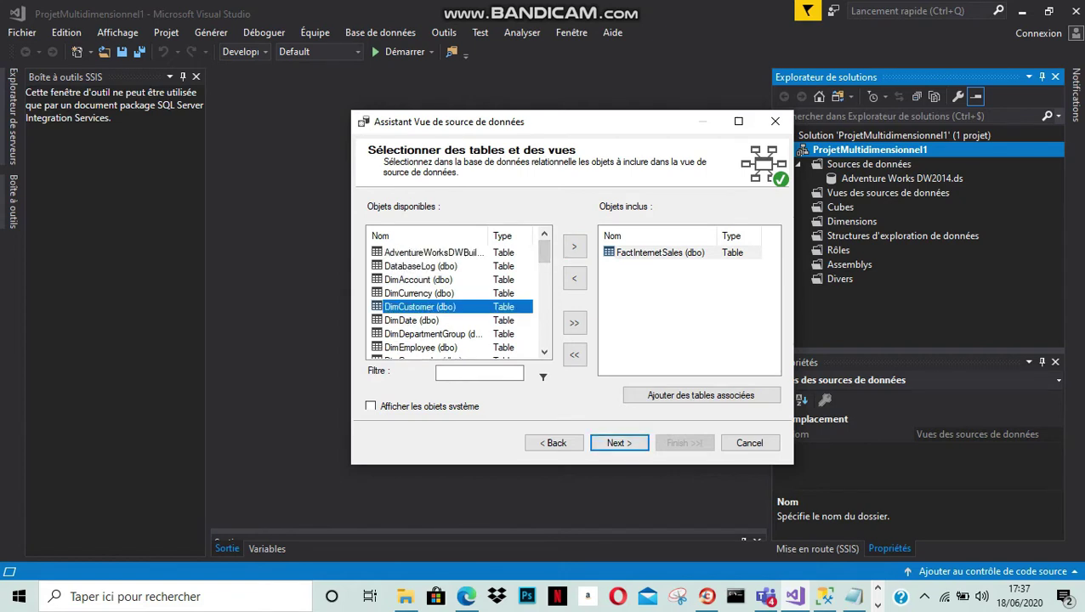
{"action": "left_click", "coordinate": [619, 443]}
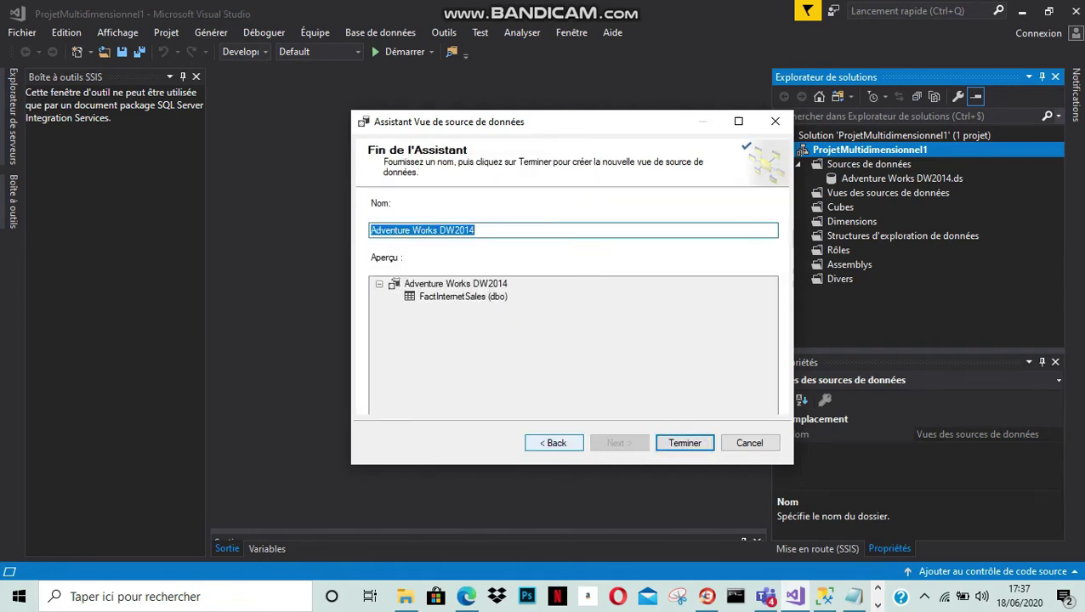
{"action": "left_click", "coordinate": [554, 443]}
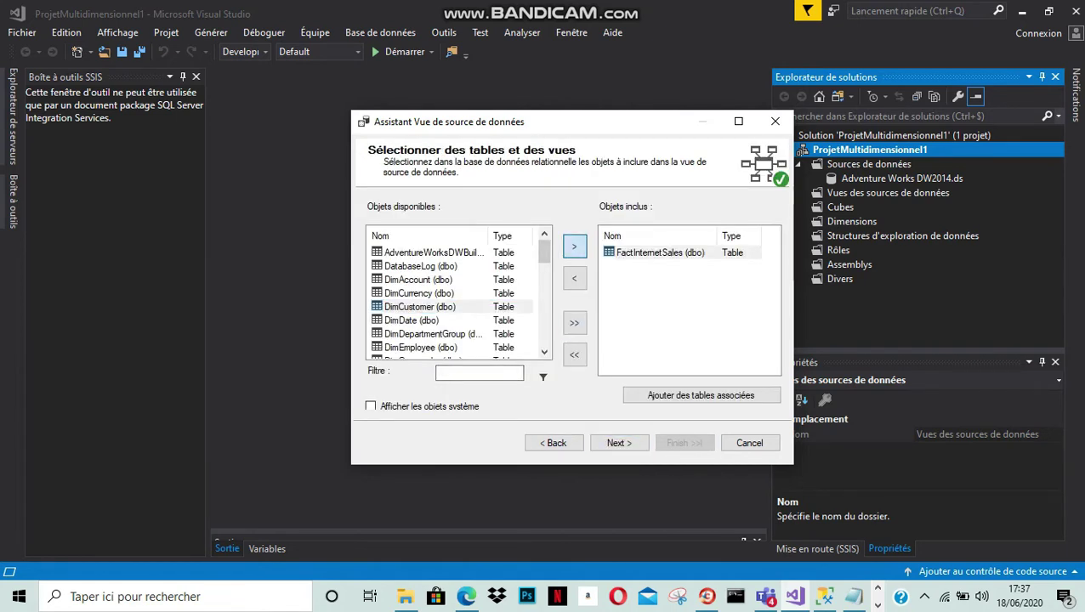
{"action": "left_click", "coordinate": [574, 246]}
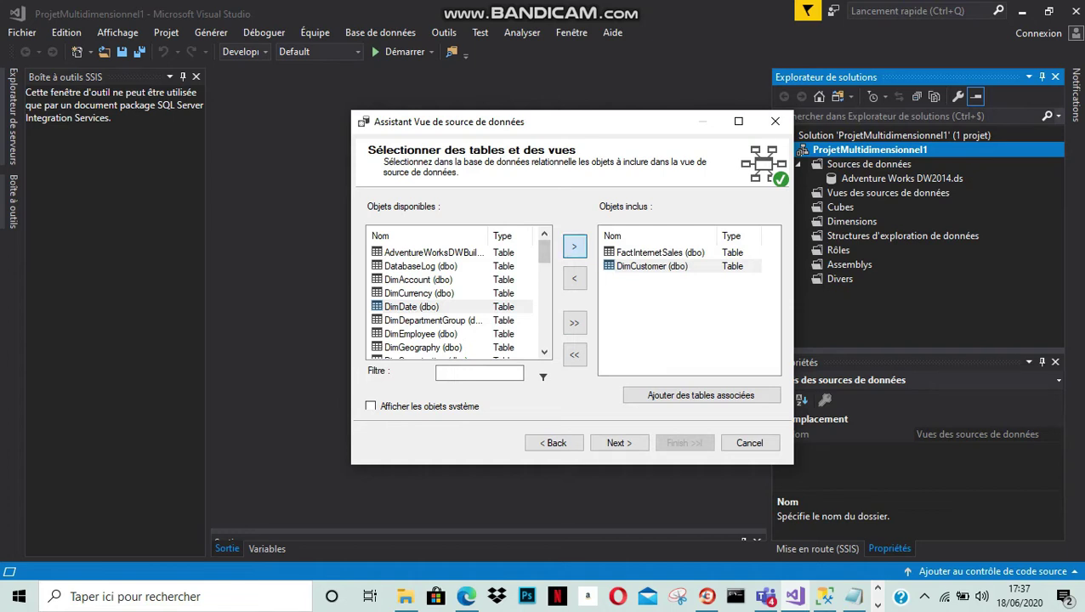
{"action": "left_click", "coordinate": [574, 246]}
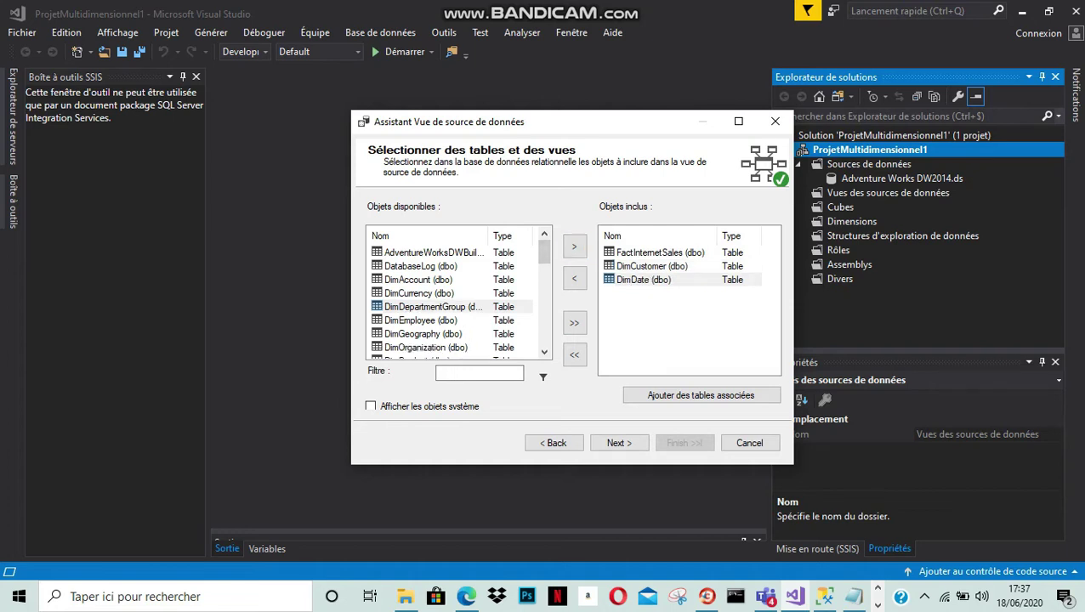
Step: Include the DimGeography and DimProduct tables in the data source view
{"action": "left_click", "coordinate": [422, 334]}
{"action": "left_click", "coordinate": [574, 246]}
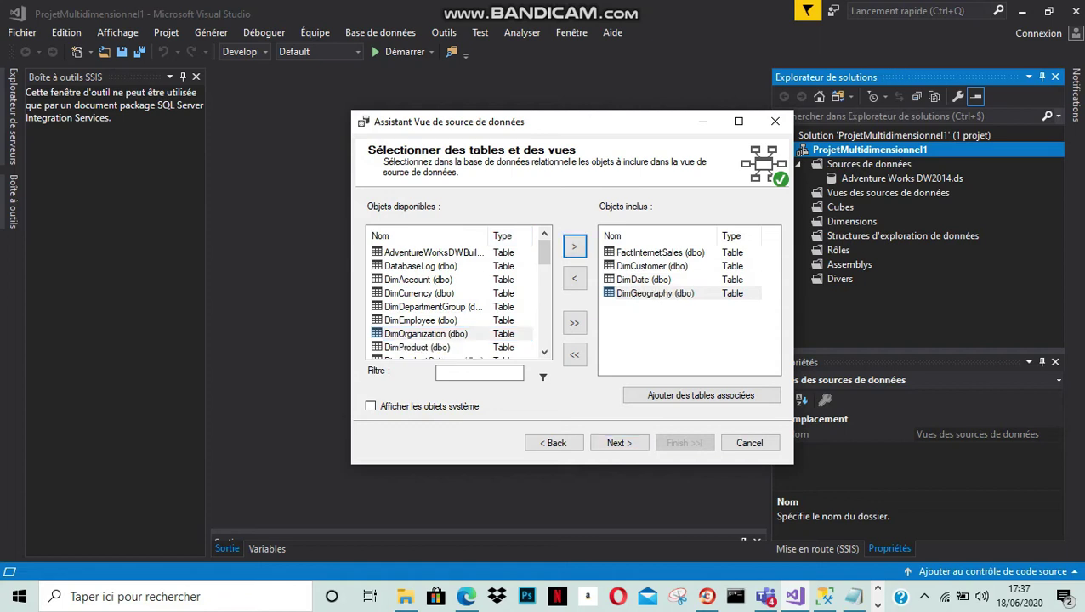
{"action": "left_click", "coordinate": [417, 306]}
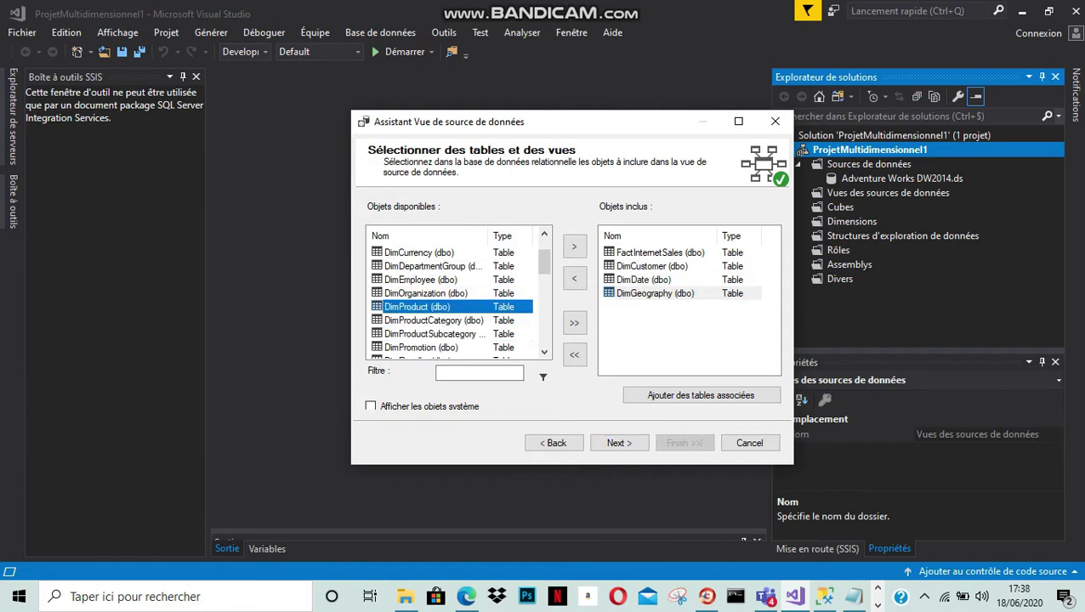
{"action": "left_click", "coordinate": [574, 245]}
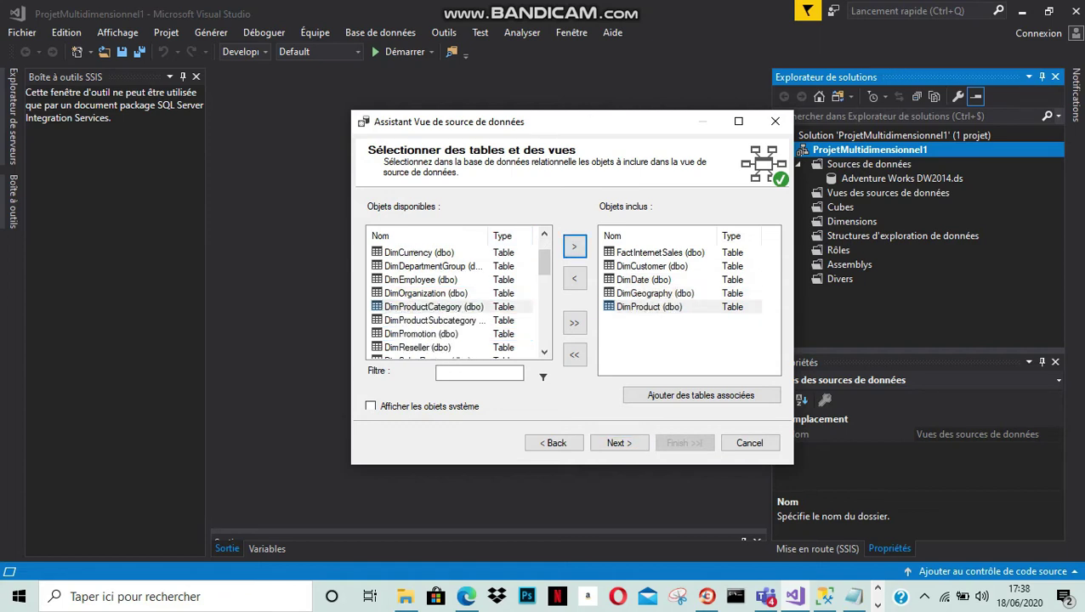
Step: Finish the data source view with the included tables and name it Adventure Works DW2014 view
{"action": "left_click", "coordinate": [659, 253]}
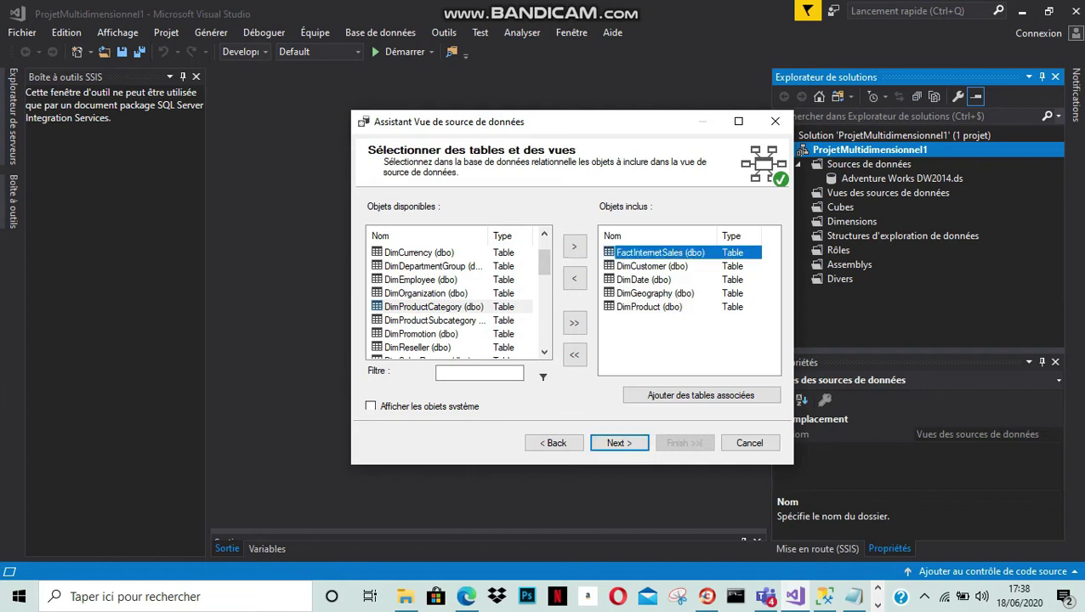
{"action": "left_click", "coordinate": [619, 443]}
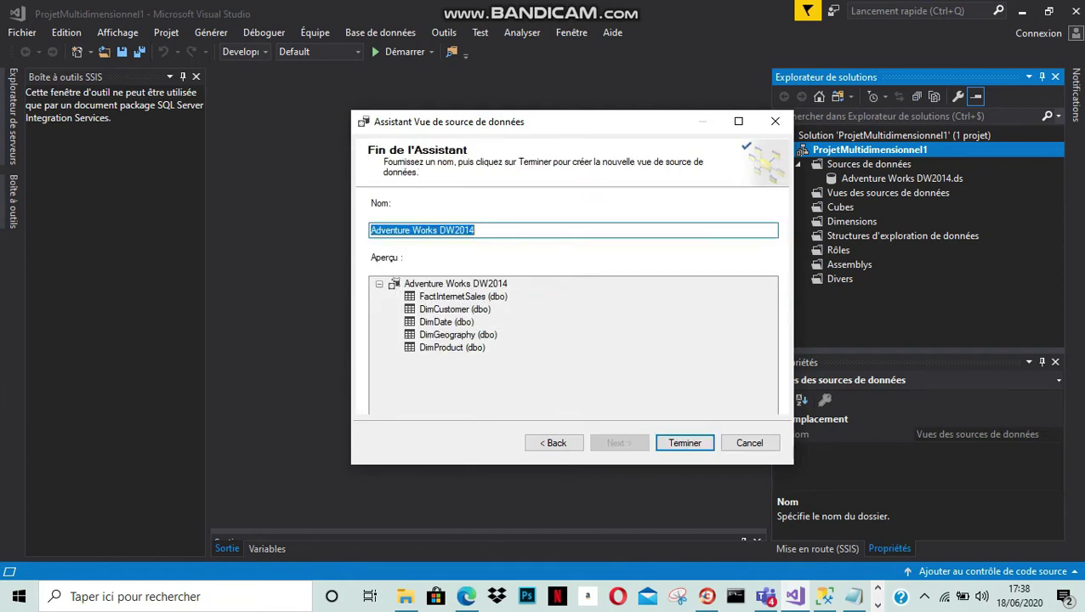
{"action": "left_click", "coordinate": [527, 230]}
{"action": "type", "text": "vi"}
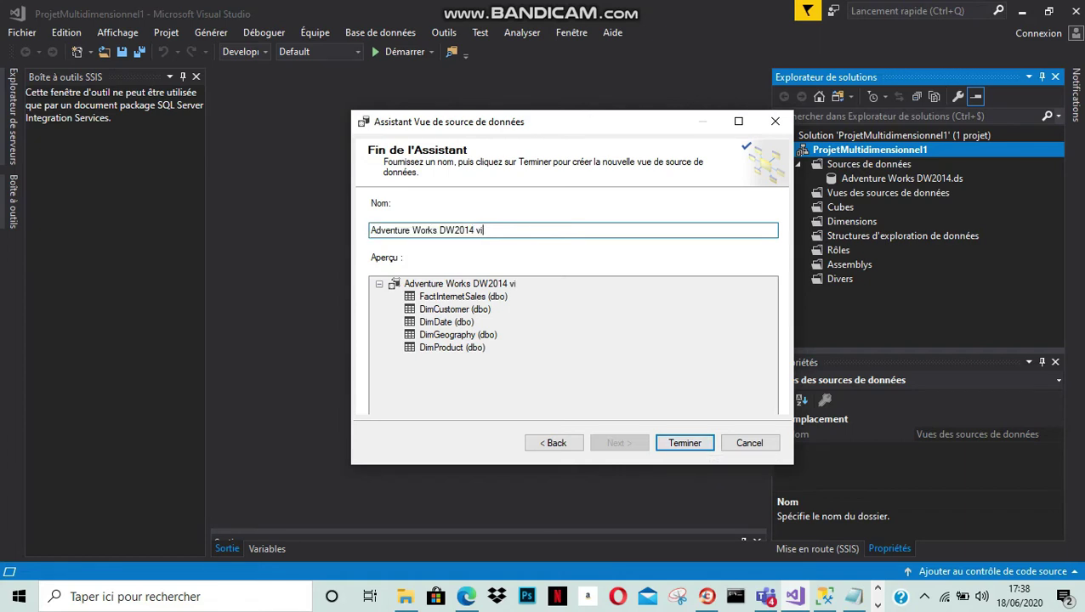
{"action": "type", "text": "ew"}
{"action": "key", "text": "Return"}
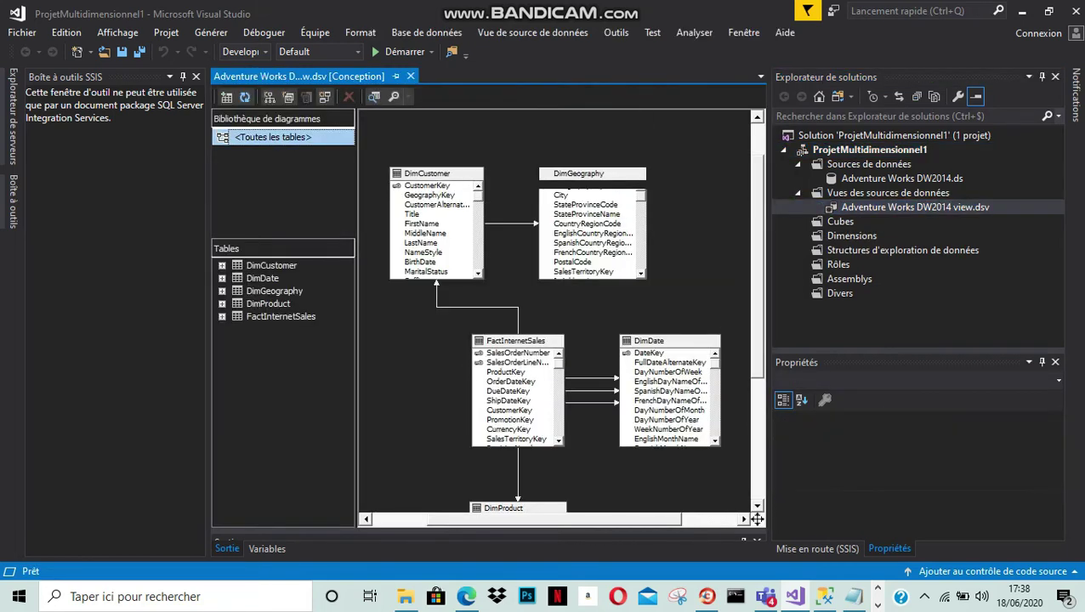
Step: Examine the table relationships in the data source view diagram and check the task notes in Notepad
{"action": "scroll", "coordinate": [554, 311], "scroll_direction": "down", "scroll_amount": 3}
{"action": "scroll", "coordinate": [554, 310], "scroll_direction": "up", "scroll_amount": 1}
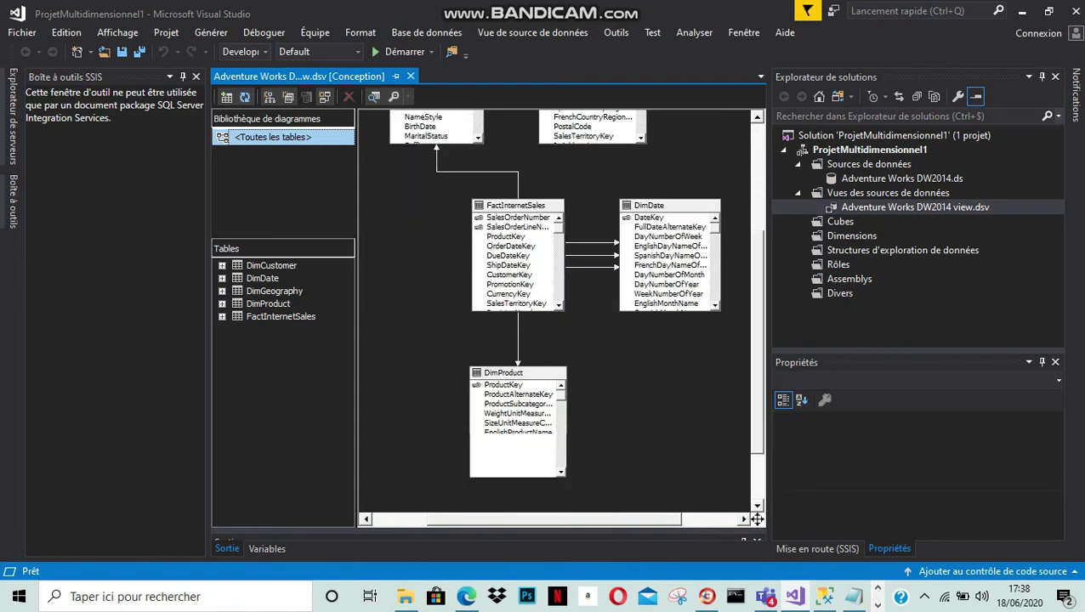
{"action": "scroll", "coordinate": [555, 311], "scroll_direction": "up", "scroll_amount": 1}
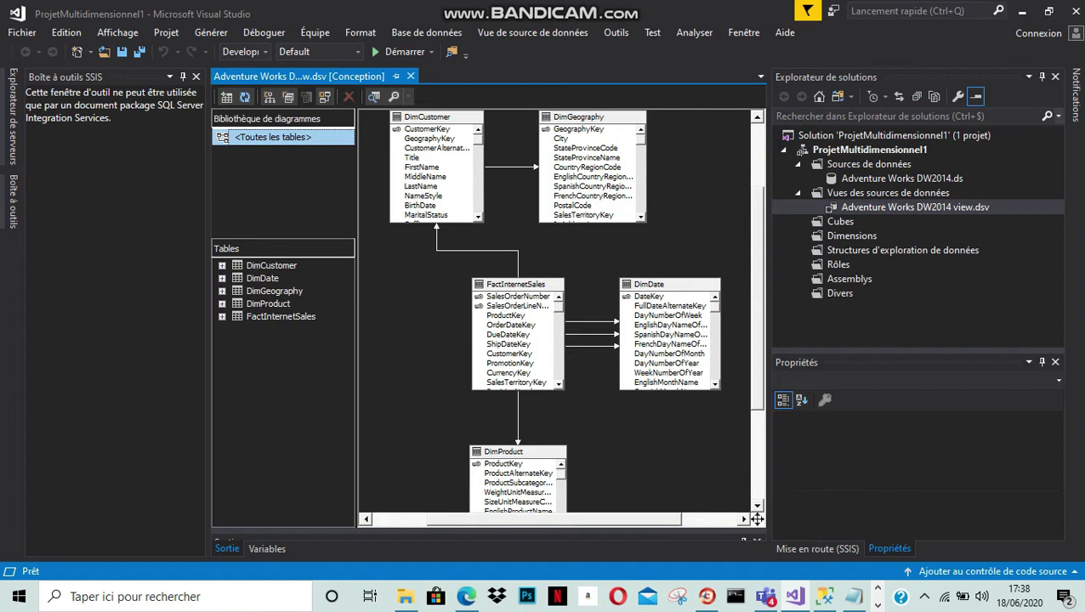
{"action": "scroll", "coordinate": [557, 311], "scroll_direction": "up", "scroll_amount": 1}
{"action": "scroll", "coordinate": [557, 311], "scroll_direction": "down", "scroll_amount": 1}
{"action": "left_click", "coordinate": [661, 284]}
{"action": "left_click_drag", "start_coordinate": [661, 284], "coordinate": [661, 286]}
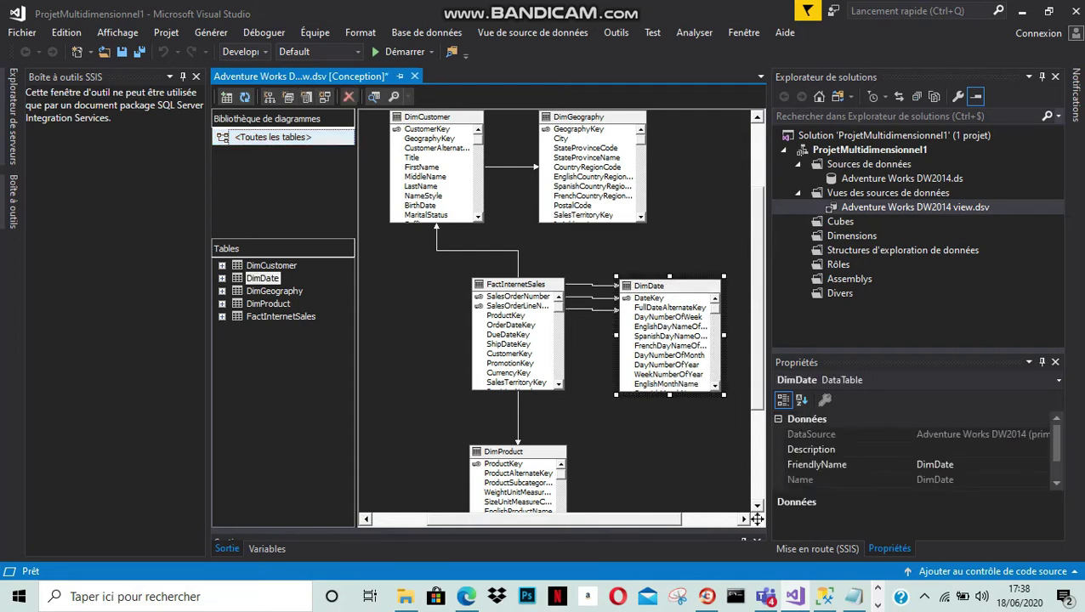
{"action": "left_click", "coordinate": [222, 265]}
{"action": "left_click", "coordinate": [222, 266]}
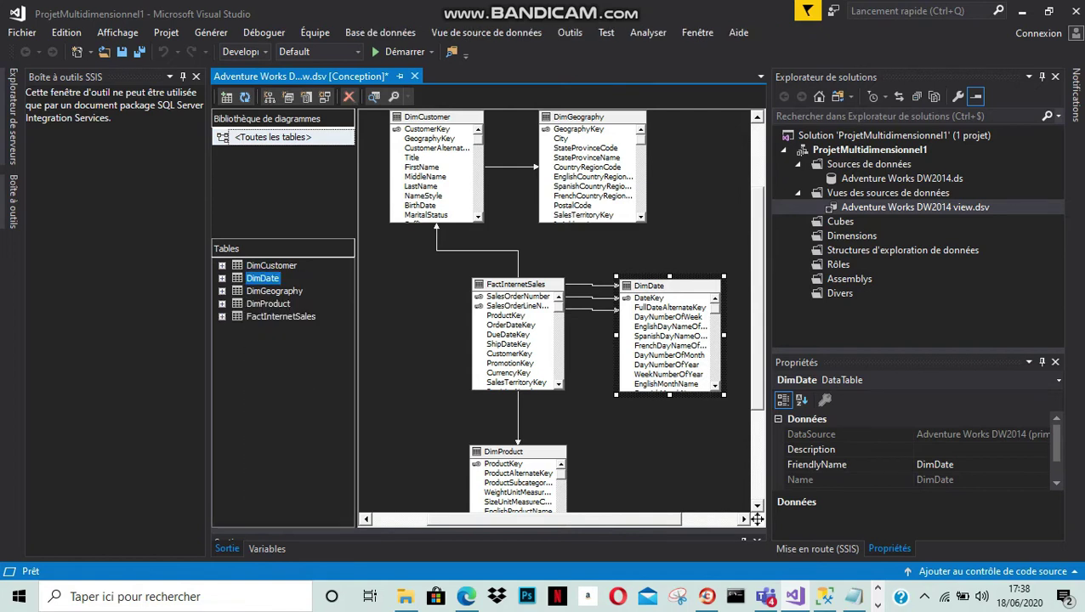
{"action": "left_click", "coordinate": [854, 596]}
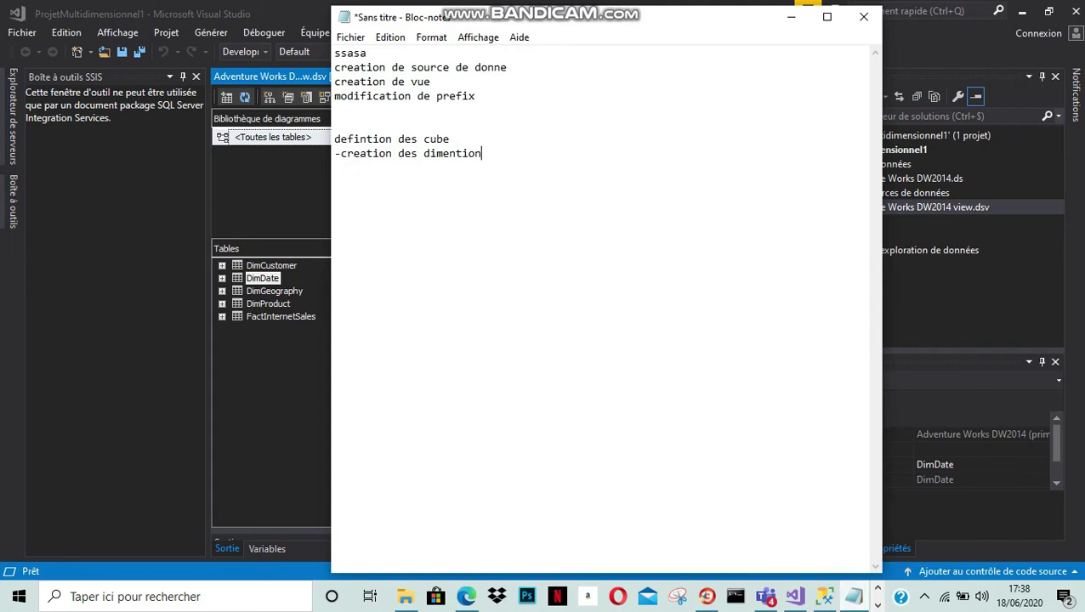
{"action": "key", "text": "alt+Tab"}
Step: Change the friendly name of the DimCustomer table to Customer
{"action": "left_click", "coordinate": [271, 265]}
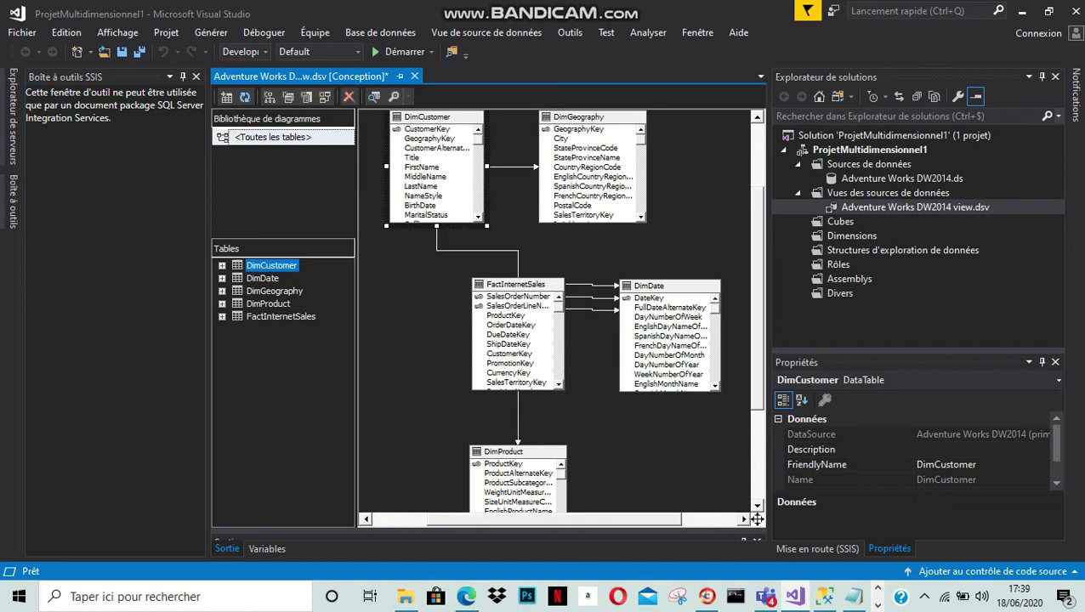
{"action": "right_click", "coordinate": [270, 266]}
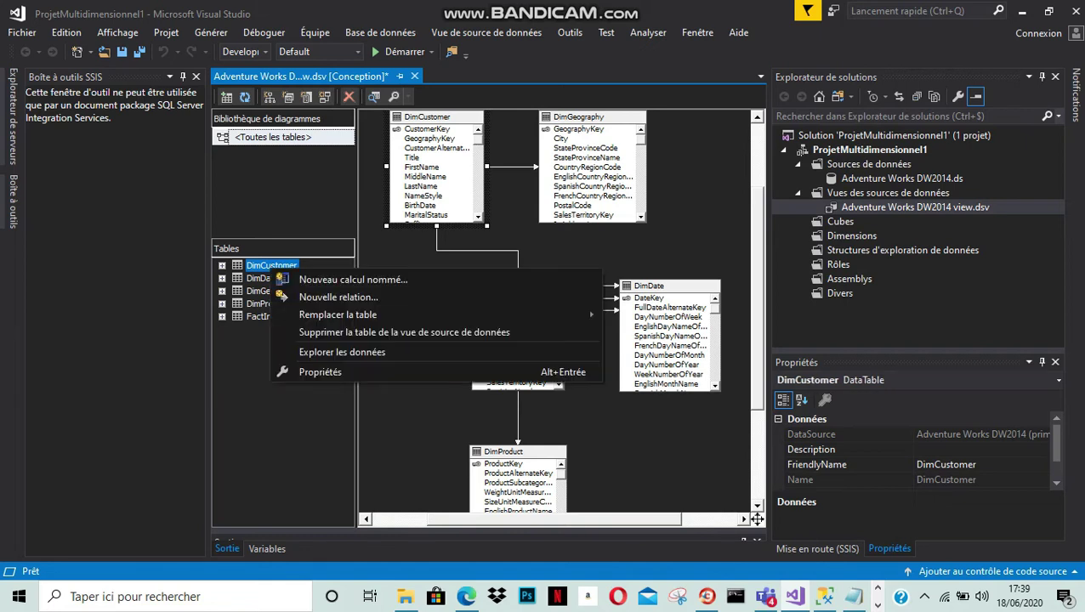
{"action": "left_click", "coordinate": [320, 372]}
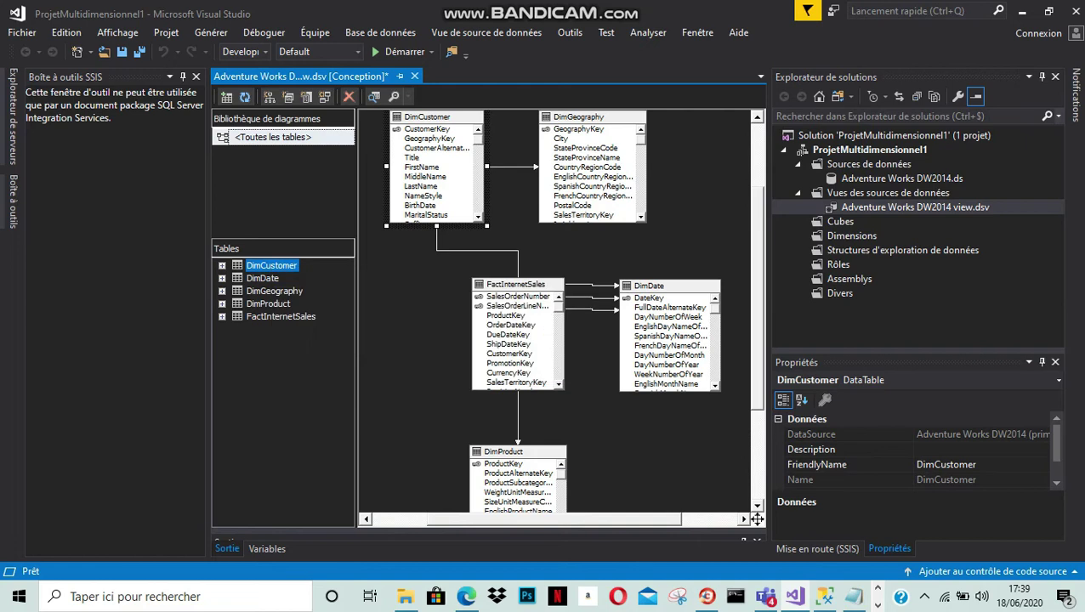
{"action": "left_click", "coordinate": [933, 464]}
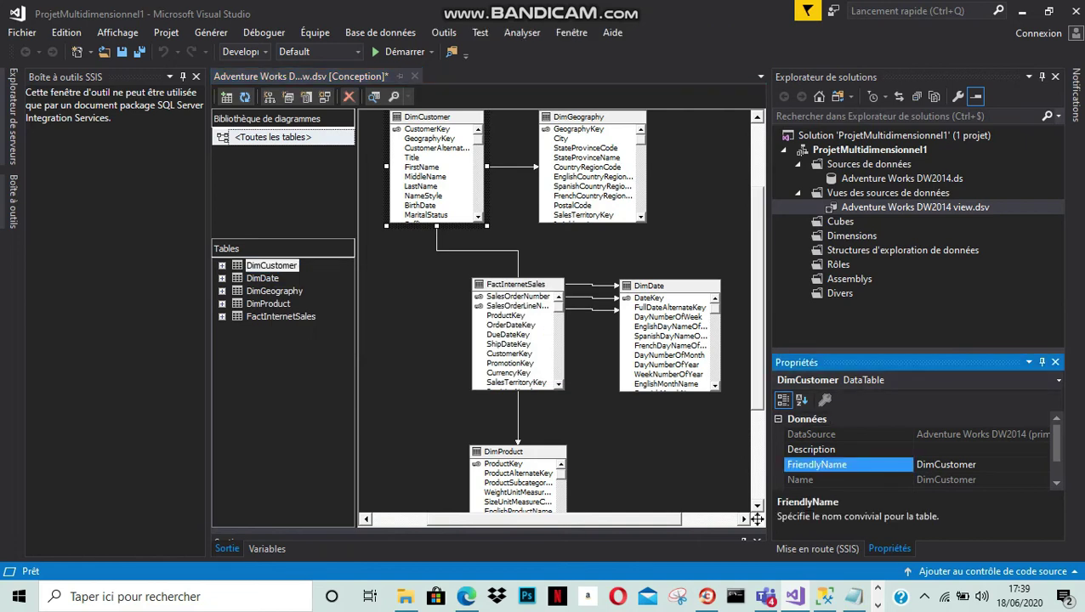
{"action": "key", "text": "BackSpace"}
{"action": "key", "text": "BackSpace"}
{"action": "key", "text": "BackSpace"}
Step: Change the friendly name of the DimDate table to Date
{"action": "left_click", "coordinate": [259, 278]}
{"action": "right_click", "coordinate": [255, 280]}
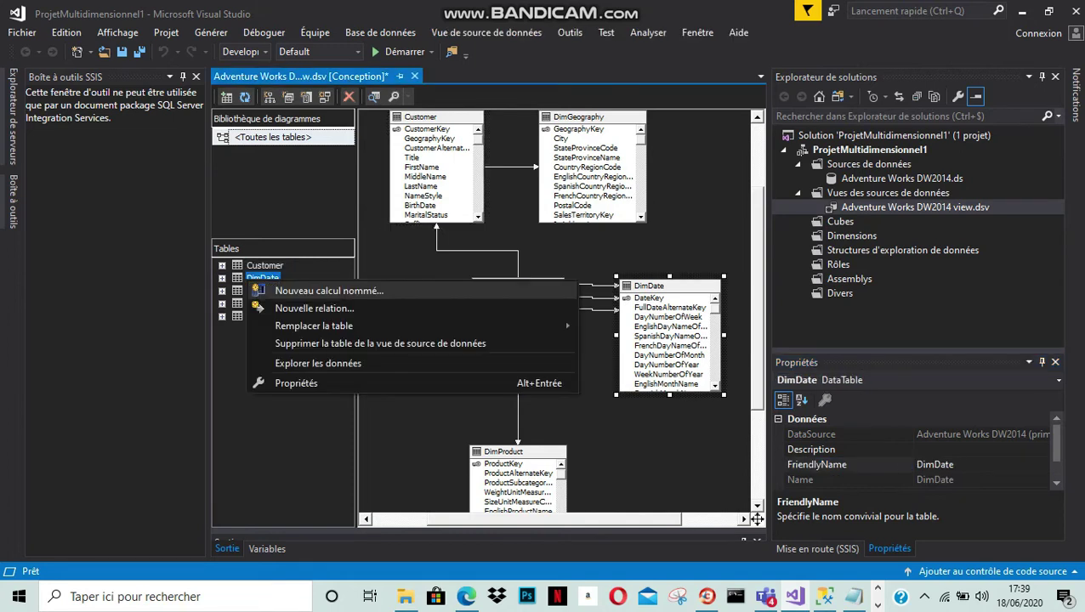
{"action": "left_click", "coordinate": [296, 383]}
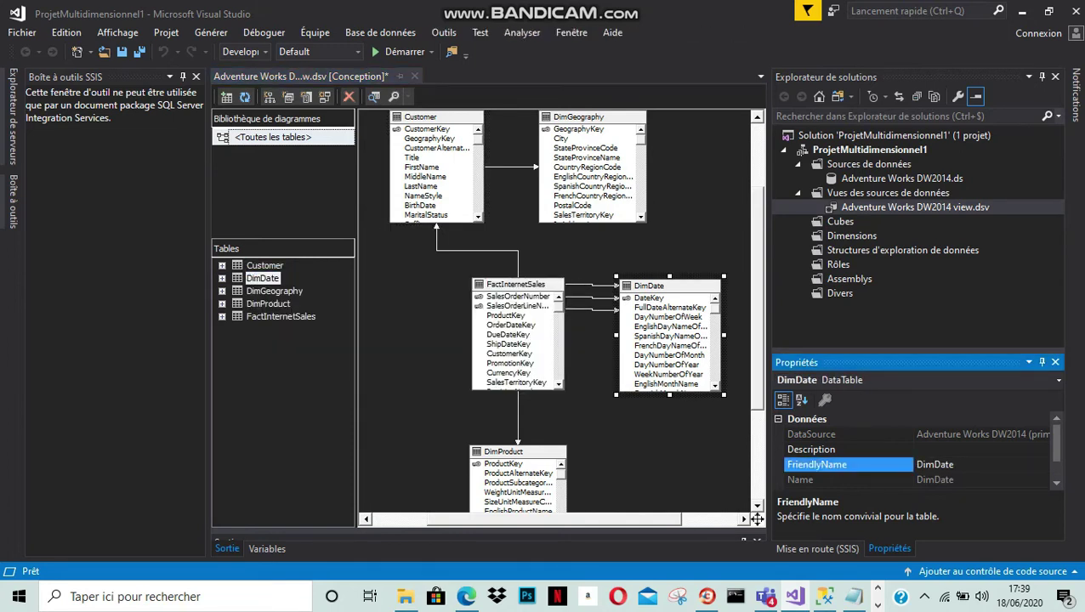
{"action": "key", "text": "shift+Home"}
{"action": "key", "text": "BackSpace"}
{"action": "key", "text": "Return"}
Step: Change the friendly name of the DimGeography table to Geography
{"action": "left_click", "coordinate": [272, 291]}
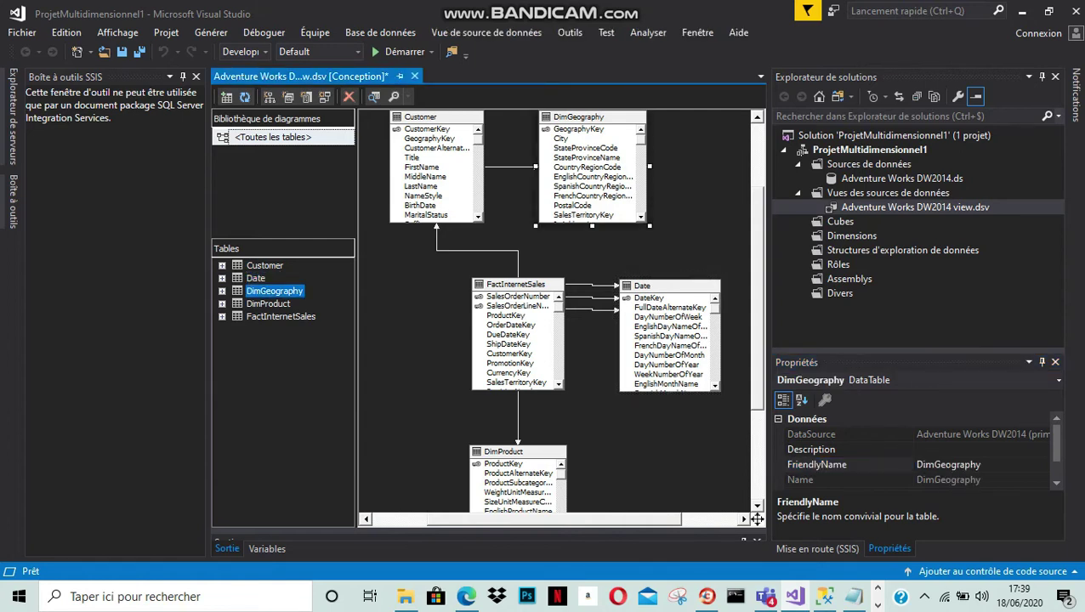
{"action": "right_click", "coordinate": [269, 291]}
{"action": "left_click", "coordinate": [298, 394]}
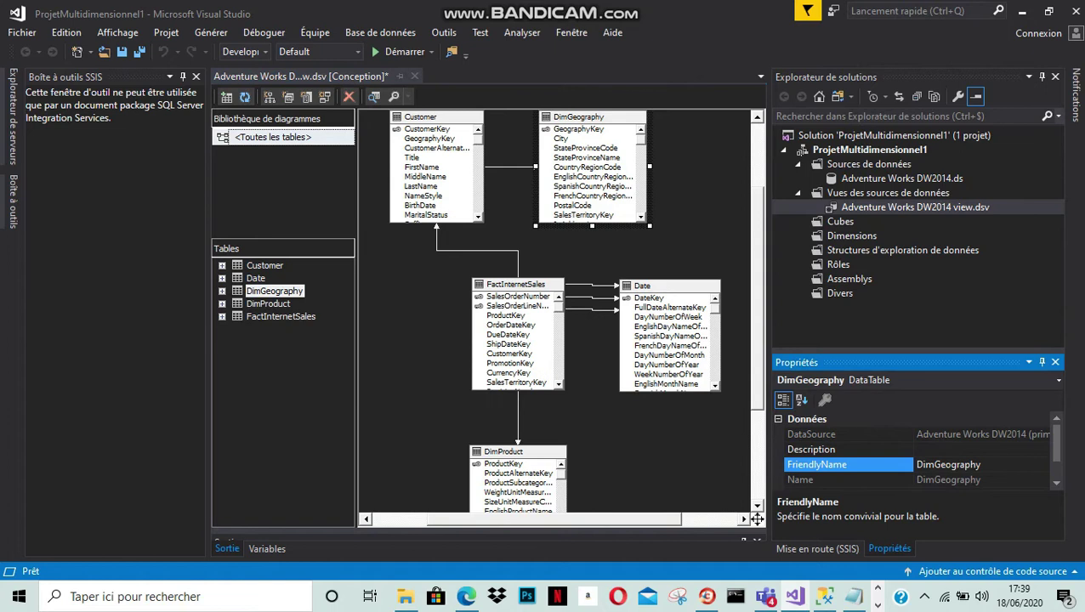
{"action": "key", "text": "shift+Home"}
{"action": "key", "text": "BackSpace"}
{"action": "key", "text": "Return"}
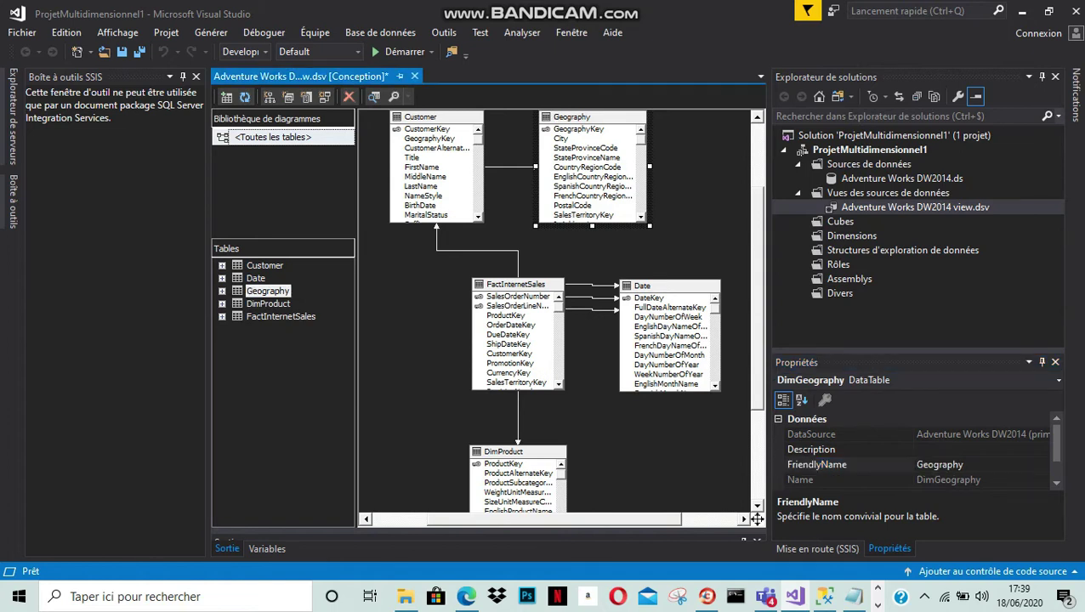
Step: Change the friendly name of the DimProduct table to Product
{"action": "left_click", "coordinate": [267, 303]}
{"action": "left_click", "coordinate": [934, 464]}
{"action": "key", "text": "shift+Left"}
{"action": "key", "text": "shift+Left"}
{"action": "key", "text": "shift+Left"}
{"action": "key", "text": "BackSpace"}
{"action": "key", "text": "Return"}
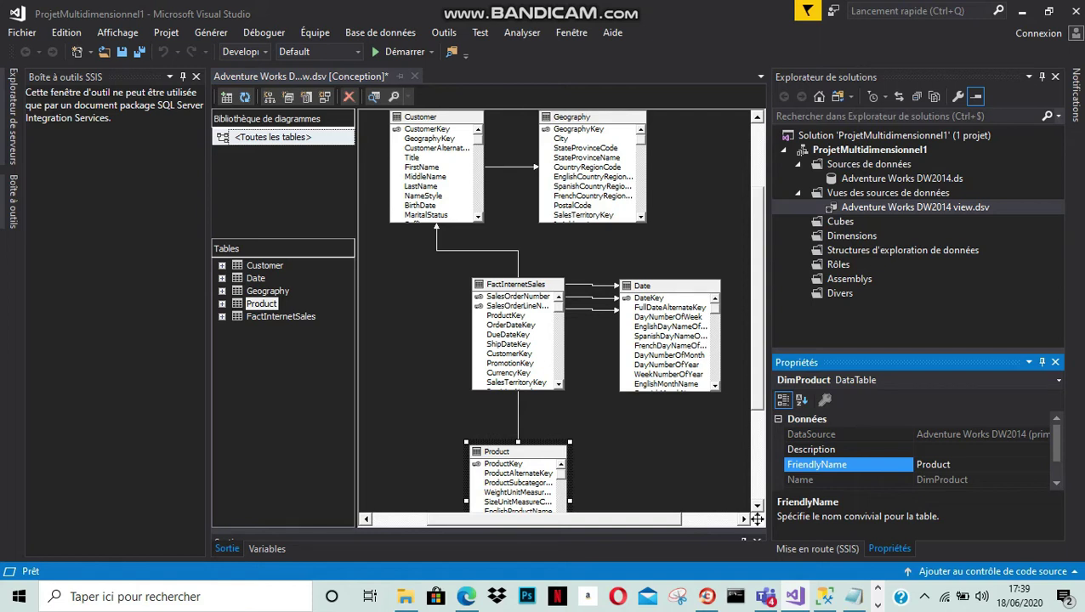
{"action": "left_click", "coordinate": [877, 604]}
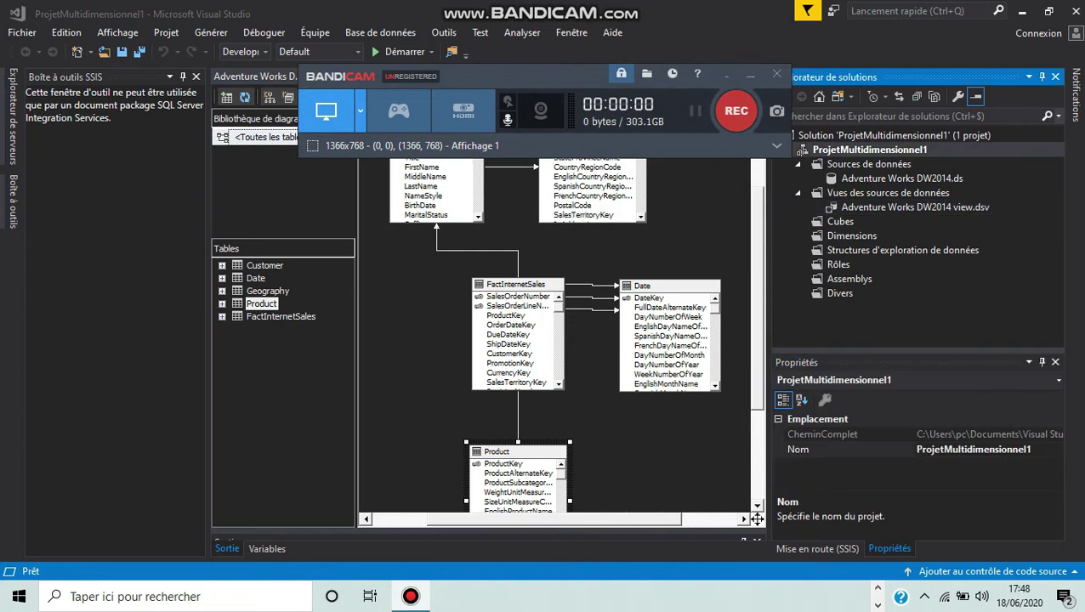
{"action": "key", "text": "F12"}
Step: Start a new dimension in the project that uses an existing table as its source
{"action": "left_click", "coordinate": [841, 236]}
{"action": "right_click", "coordinate": [841, 236]}
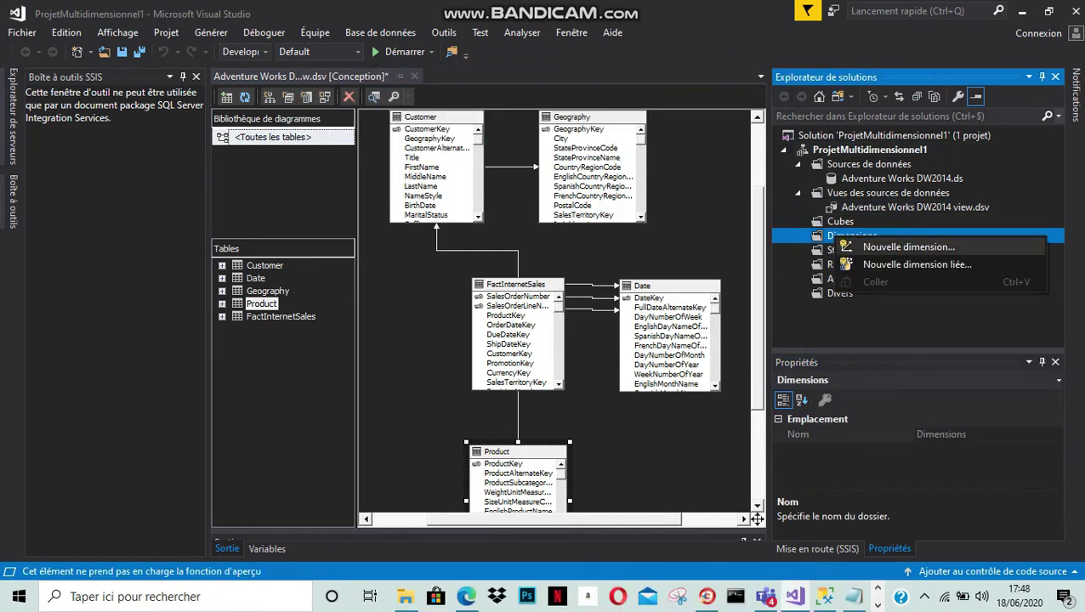
{"action": "left_click", "coordinate": [907, 247]}
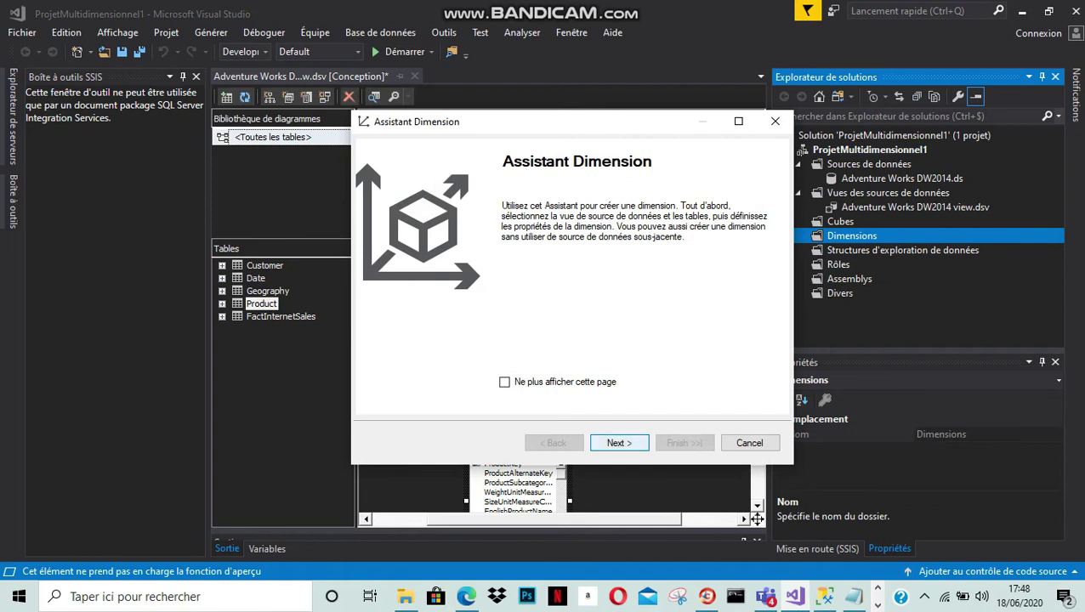
{"action": "left_click", "coordinate": [620, 443]}
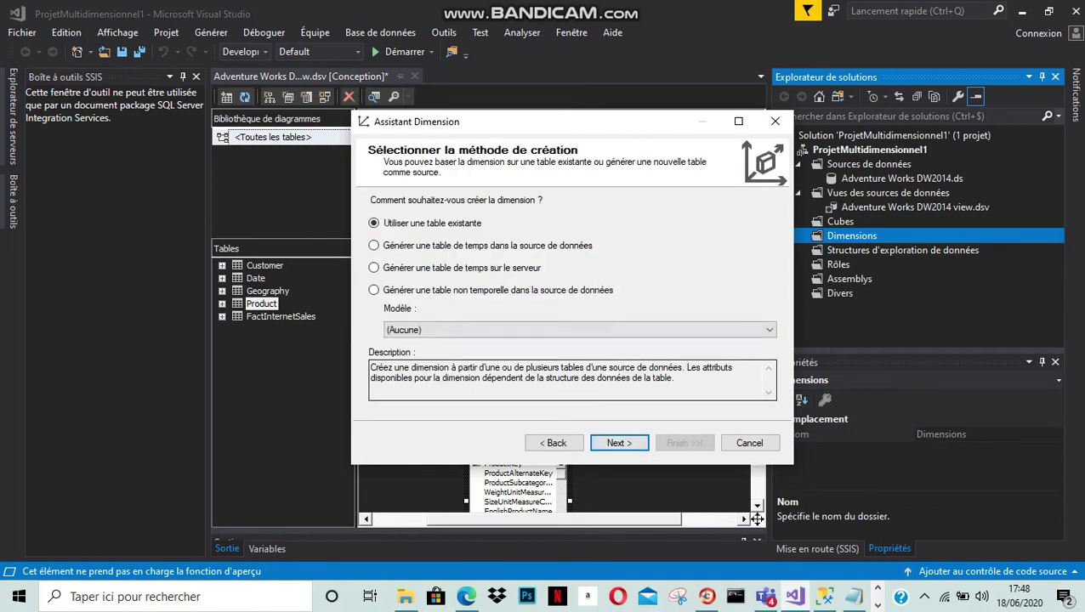
{"action": "left_click", "coordinate": [619, 443]}
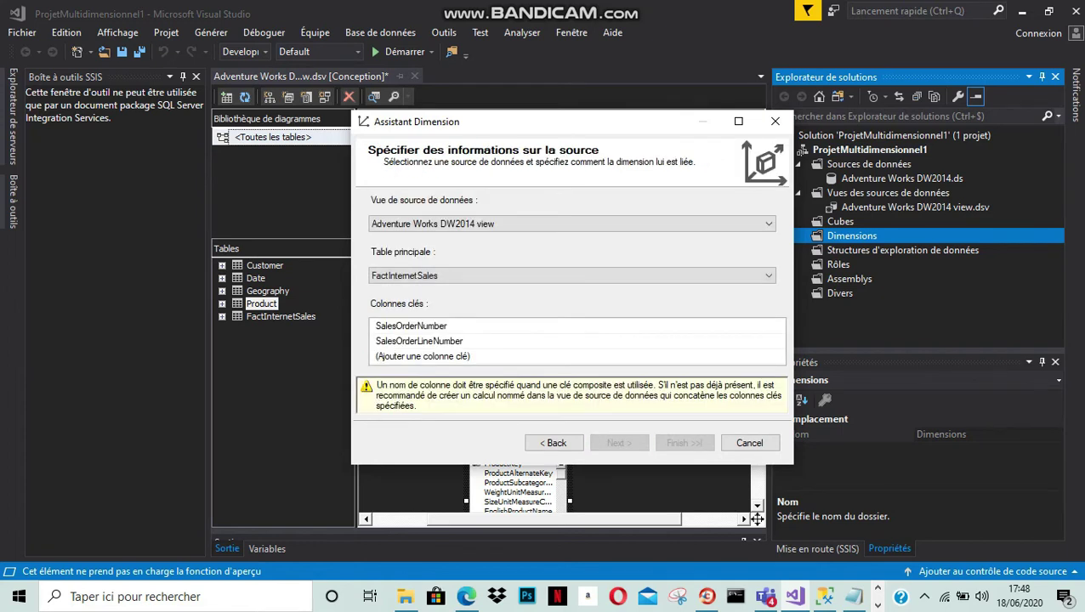
Step: Choose Date as the main table of the new dimension, with DateKey as its key column
{"action": "left_click", "coordinate": [572, 276]}
{"action": "left_click", "coordinate": [572, 311]}
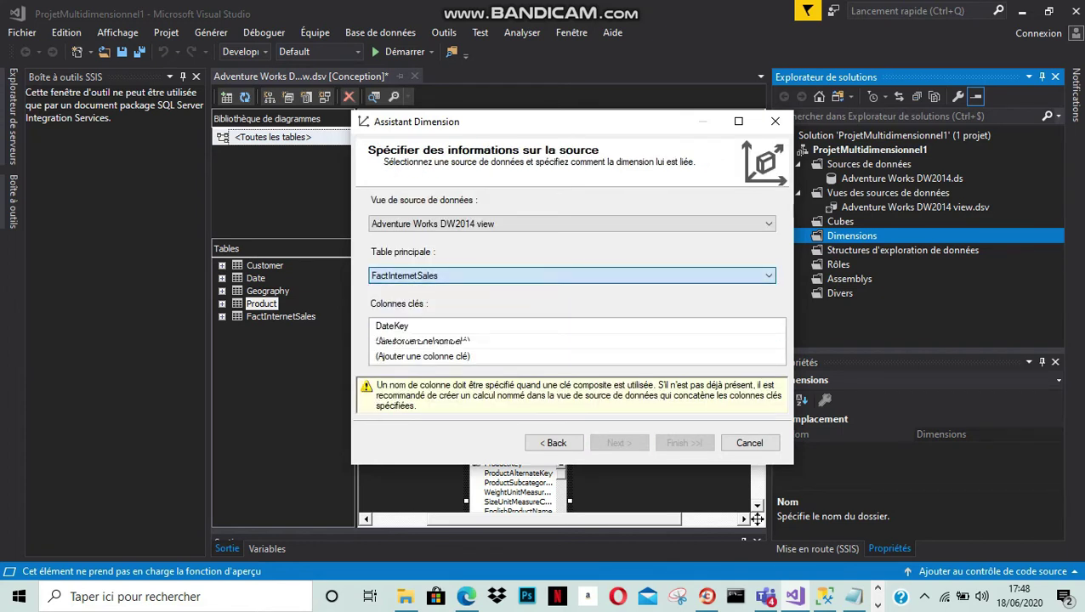
{"action": "left_click", "coordinate": [619, 443]}
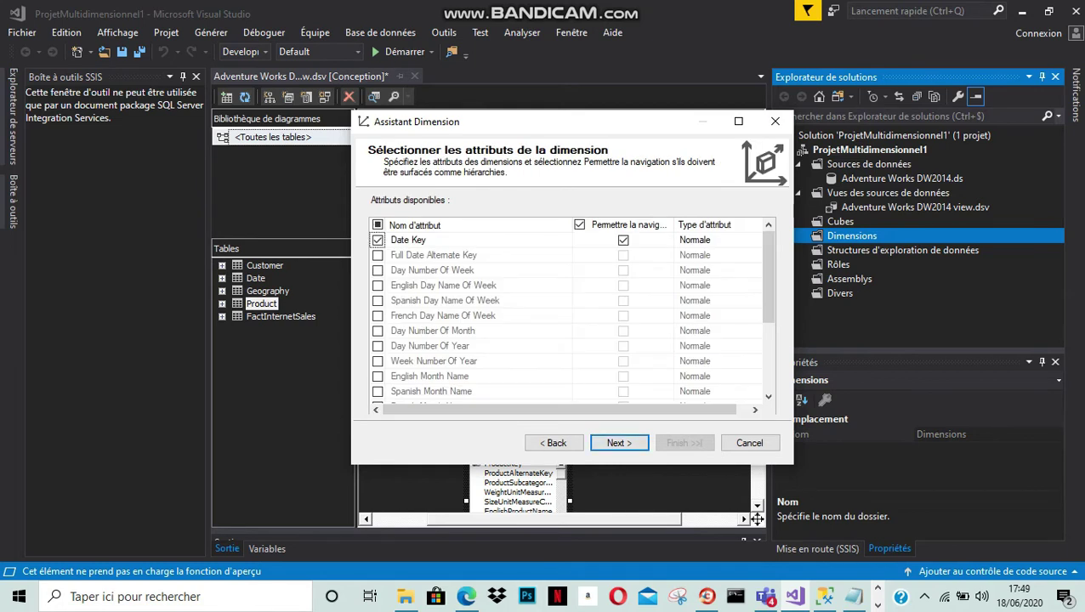
Step: Include the attributes Full Date Alternate Key, English Month Name, Calendar Quarter, Calendar Year and Calendar Semester in the dimension
{"action": "left_click", "coordinate": [378, 255]}
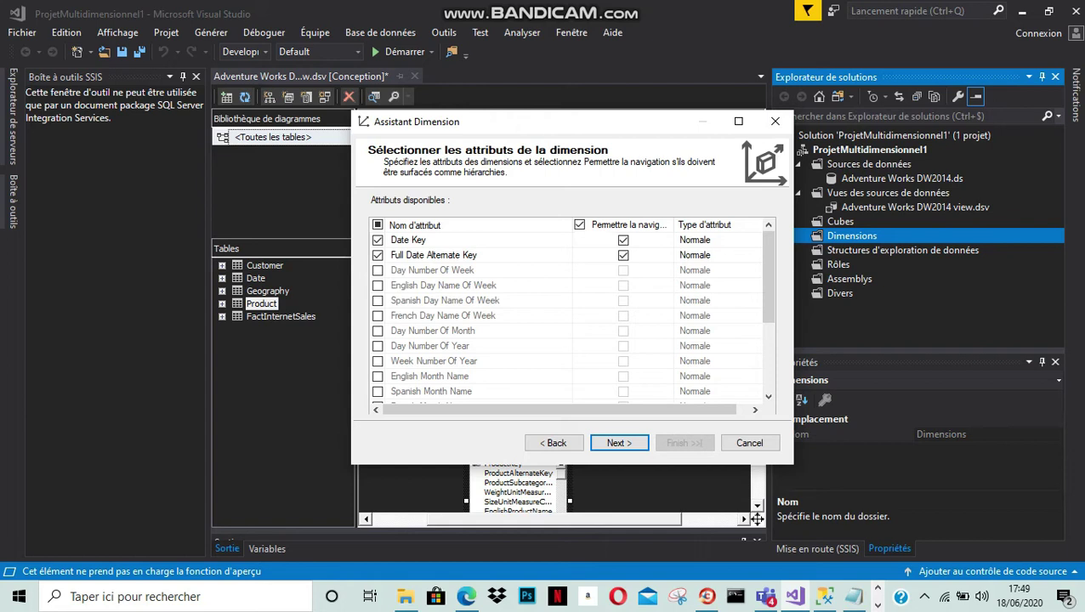
{"action": "scroll", "coordinate": [570, 315], "scroll_direction": "down", "scroll_amount": 3}
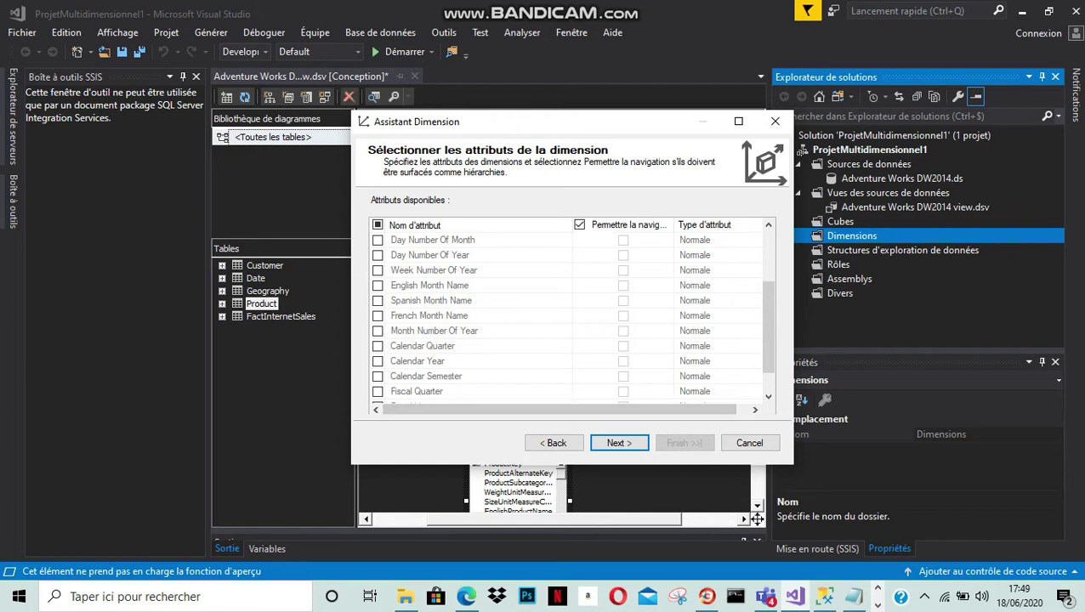
{"action": "left_click", "coordinate": [429, 285]}
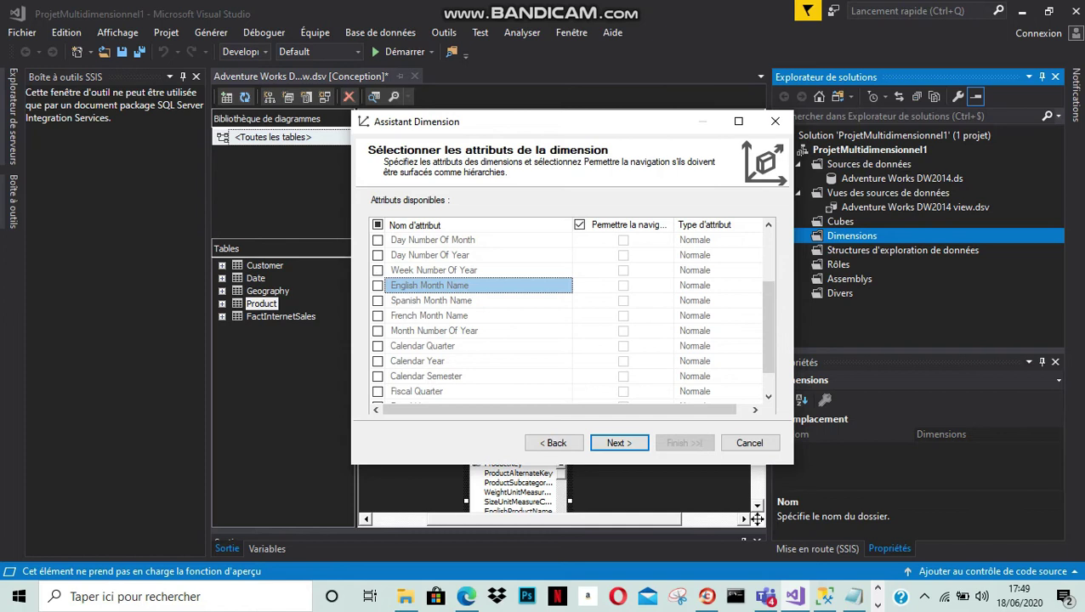
{"action": "left_click", "coordinate": [378, 285]}
{"action": "scroll", "coordinate": [565, 315], "scroll_direction": "down", "scroll_amount": 1}
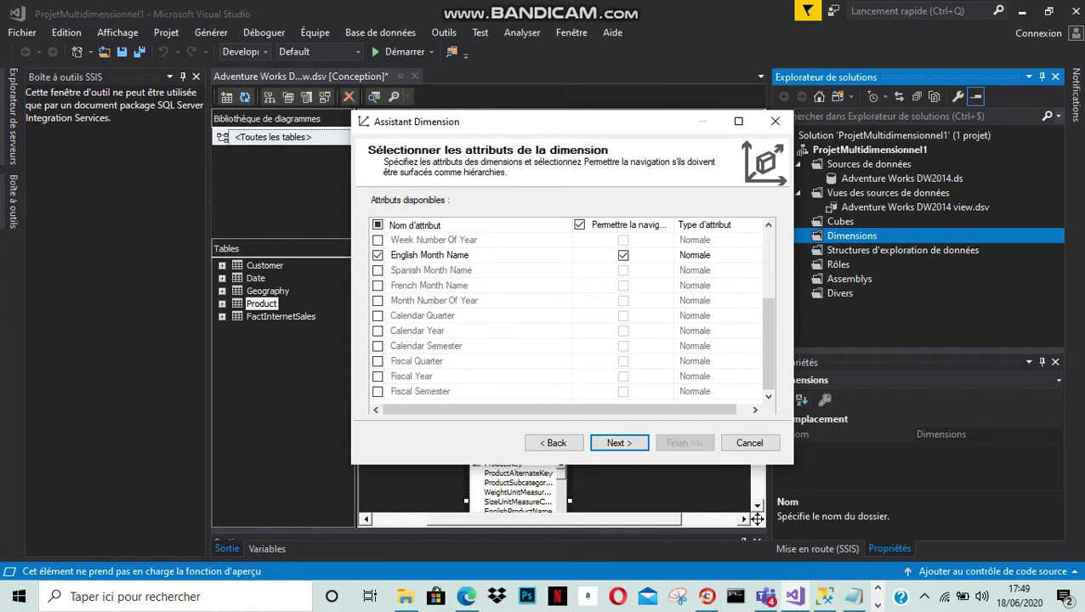
{"action": "left_click", "coordinate": [377, 316]}
{"action": "left_click", "coordinate": [378, 331]}
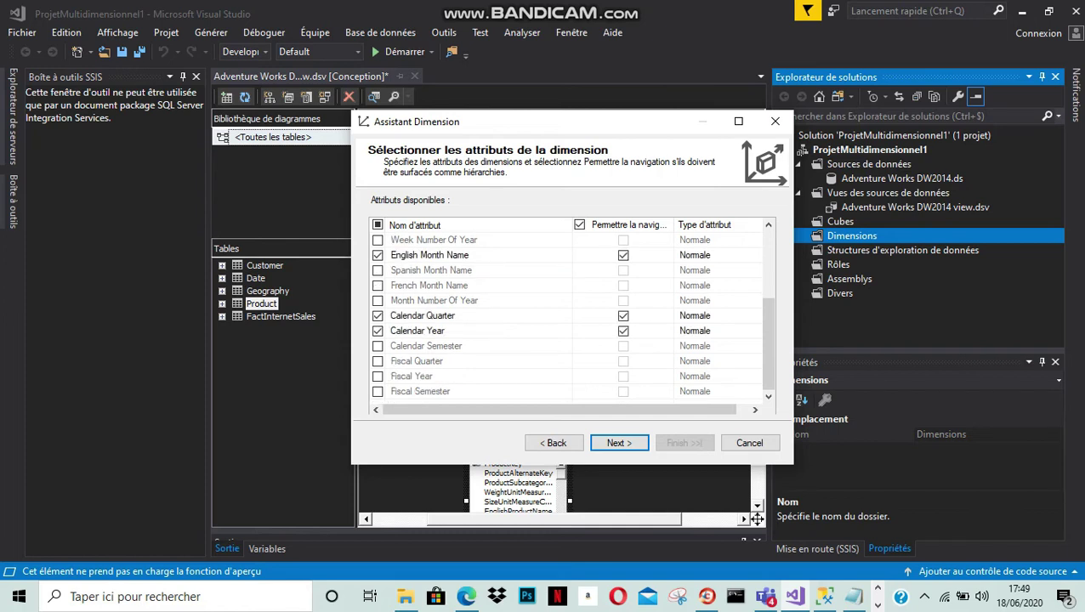
{"action": "left_click", "coordinate": [377, 346]}
Step: Set the attribute type of Full Date Alternate Key to Date from the Calendrier group of date types
{"action": "scroll", "coordinate": [570, 315], "scroll_direction": "up", "scroll_amount": 1}
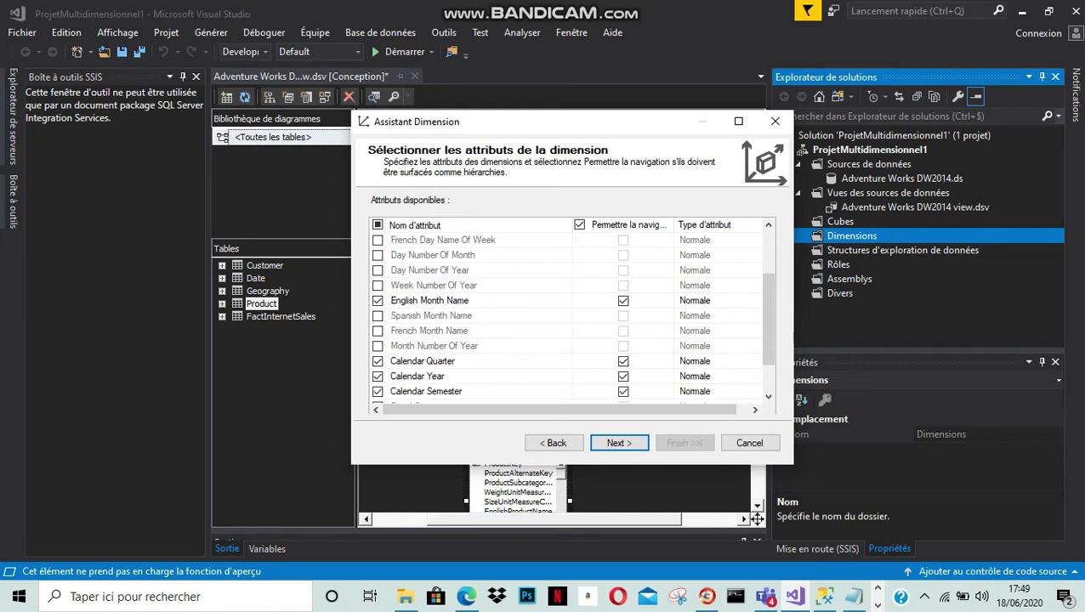
{"action": "scroll", "coordinate": [570, 314], "scroll_direction": "up", "scroll_amount": 2}
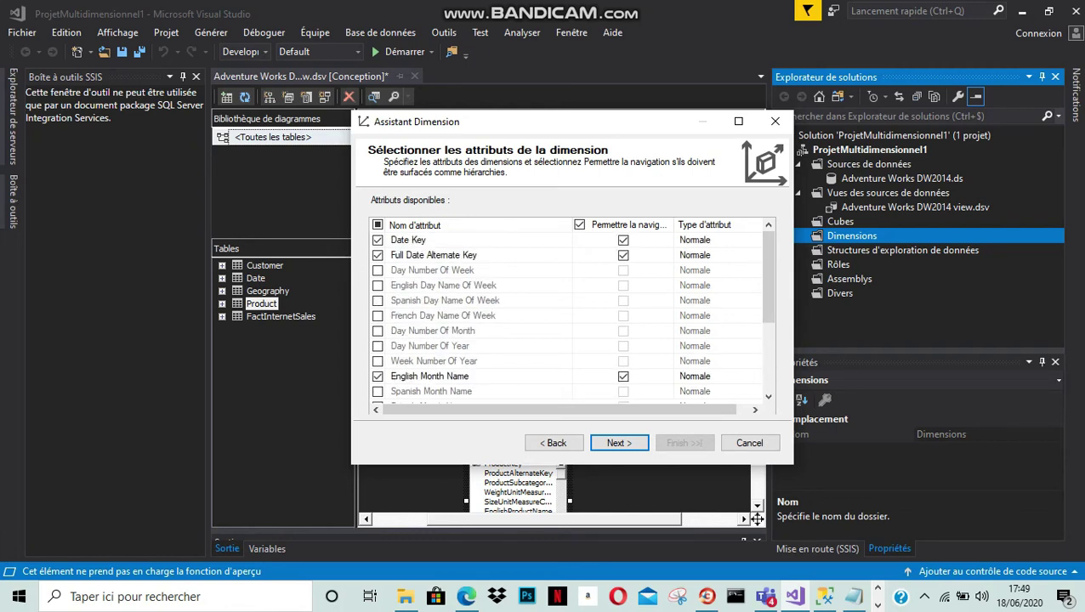
{"action": "left_click", "coordinate": [695, 255]}
{"action": "left_click", "coordinate": [752, 255]}
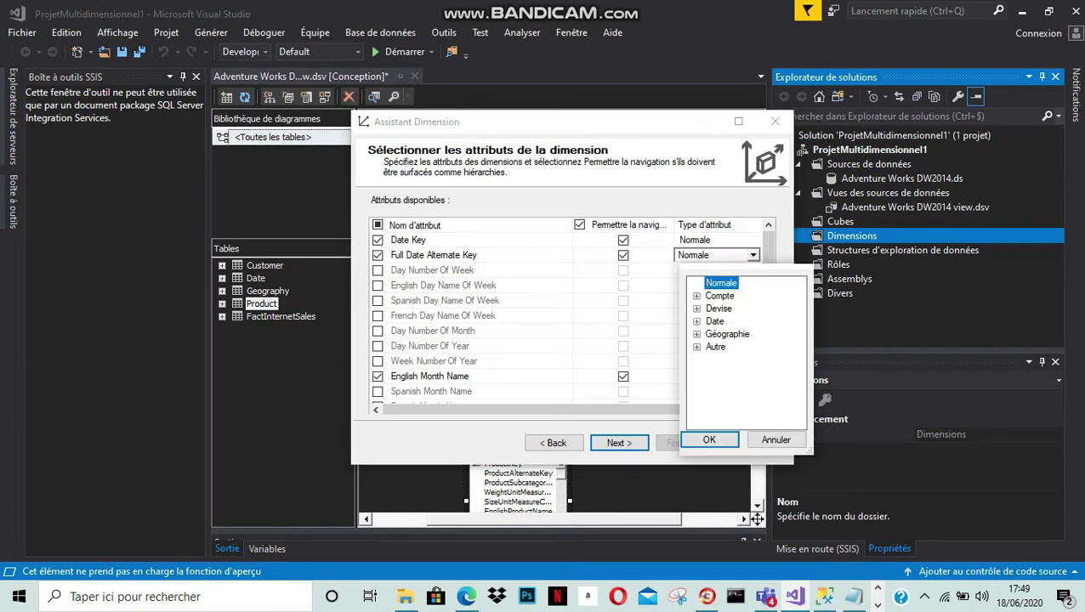
{"action": "left_click", "coordinate": [698, 322]}
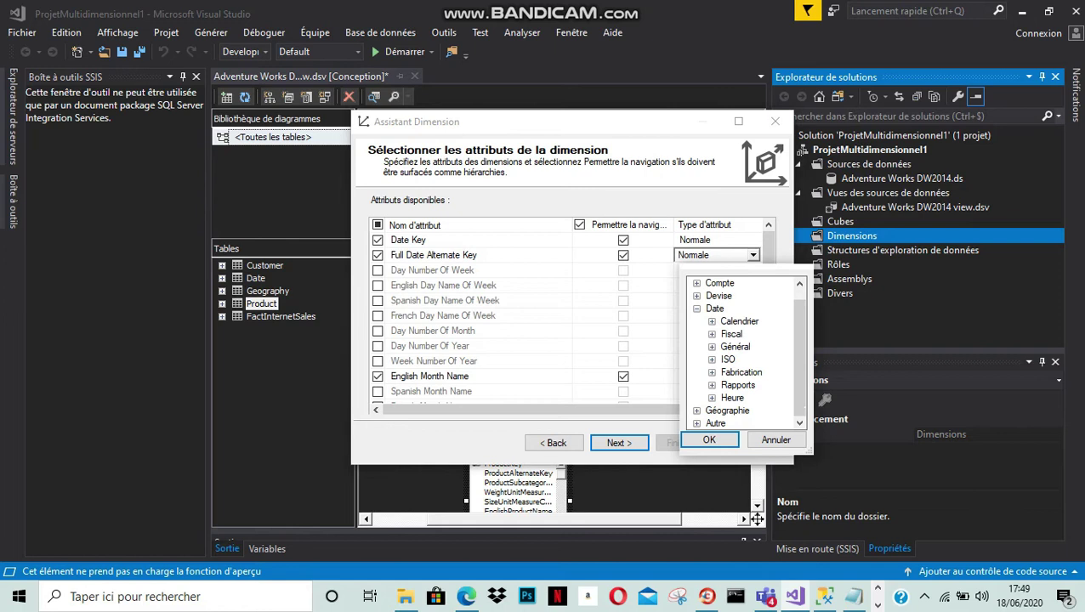
{"action": "left_click", "coordinate": [712, 320]}
{"action": "left_click", "coordinate": [745, 295]}
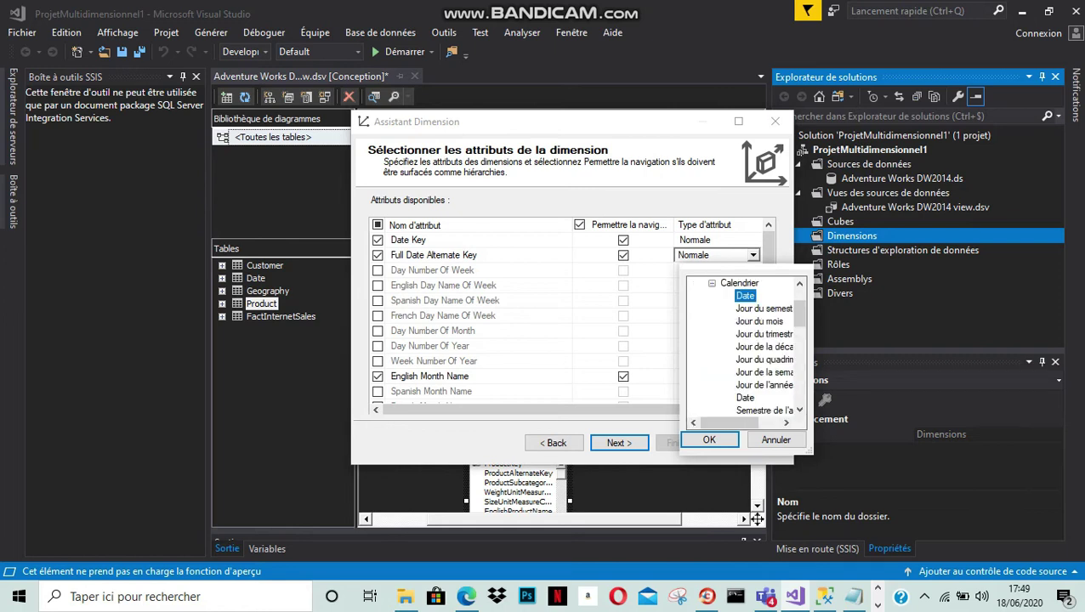
{"action": "left_click", "coordinate": [709, 440]}
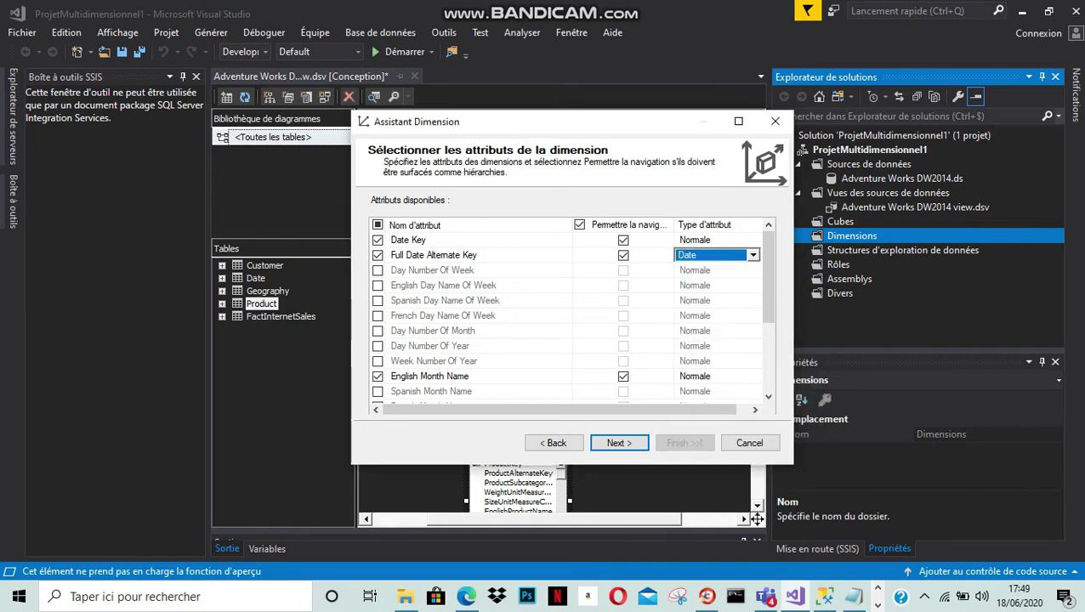
Step: Set the attribute type of English Month Name to the Calendrier date type Mois
{"action": "scroll", "coordinate": [568, 315], "scroll_direction": "down", "scroll_amount": 1}
{"action": "left_click", "coordinate": [710, 331]}
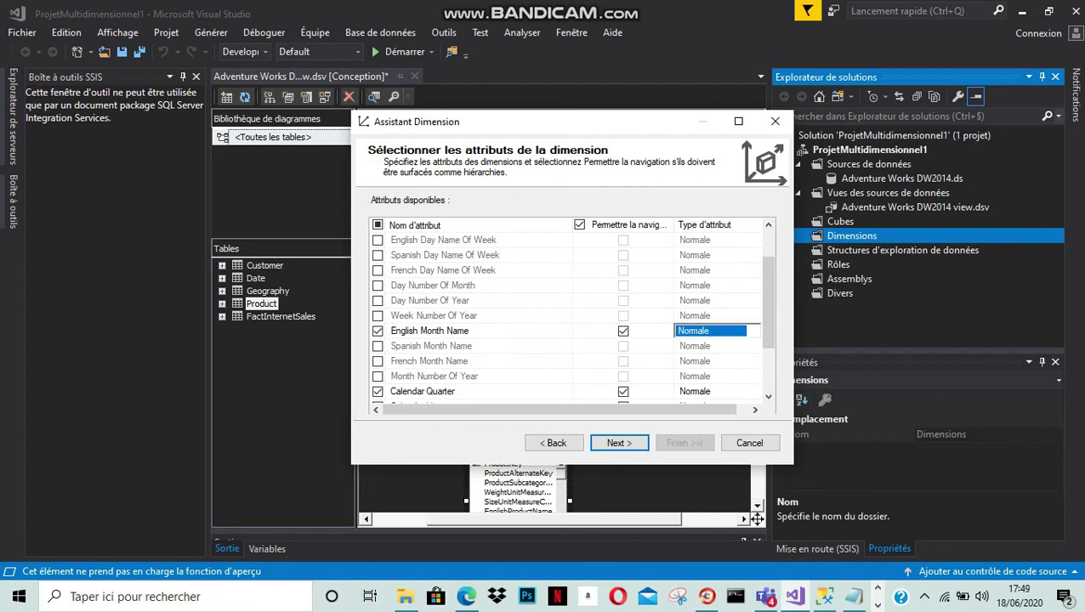
{"action": "left_click", "coordinate": [753, 331]}
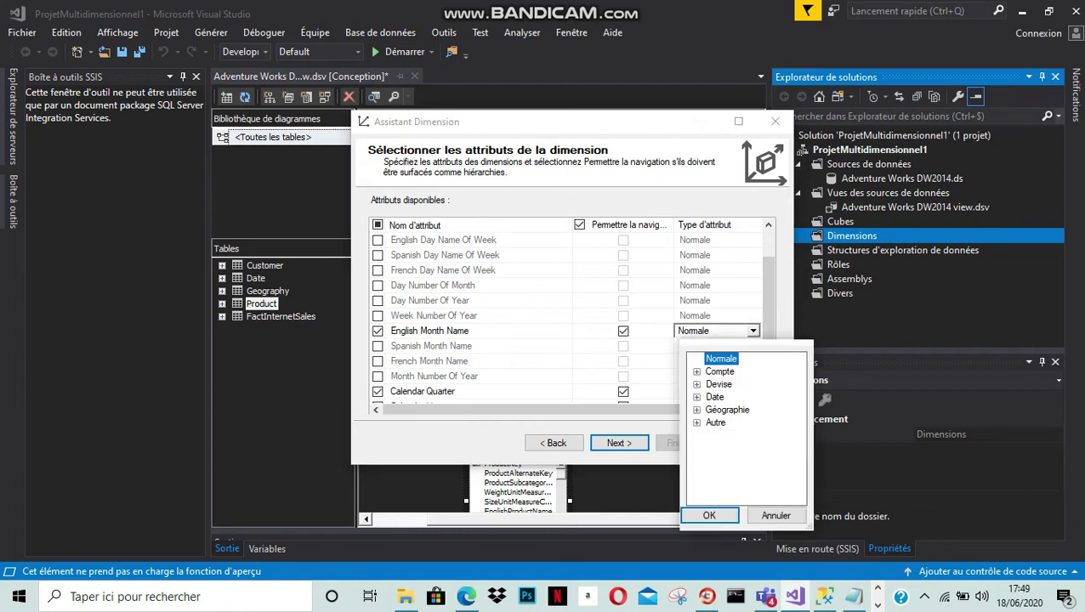
{"action": "left_click", "coordinate": [697, 397]}
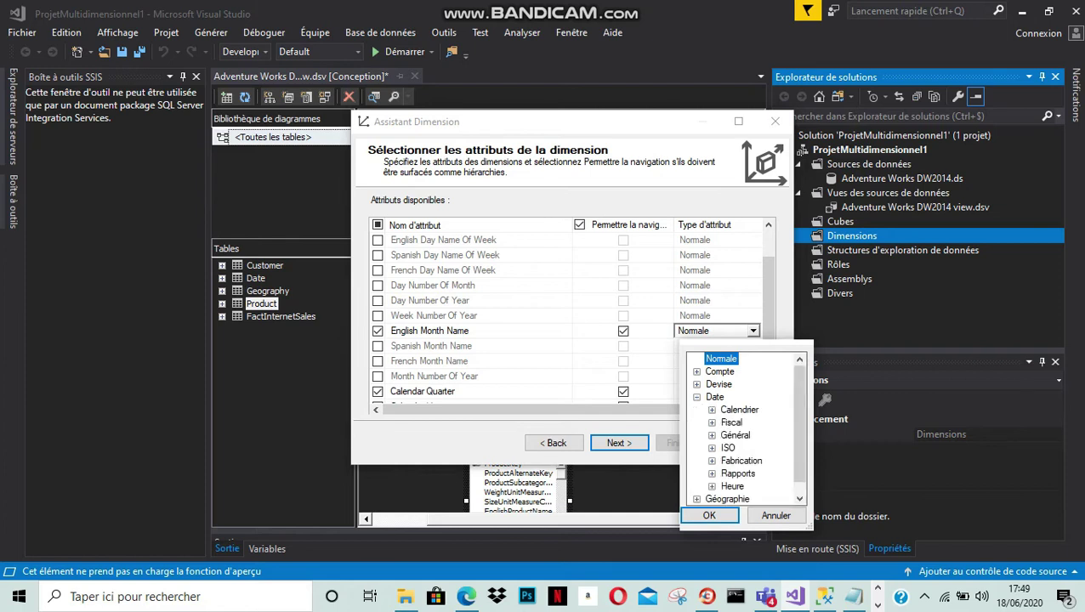
{"action": "left_click", "coordinate": [711, 410]}
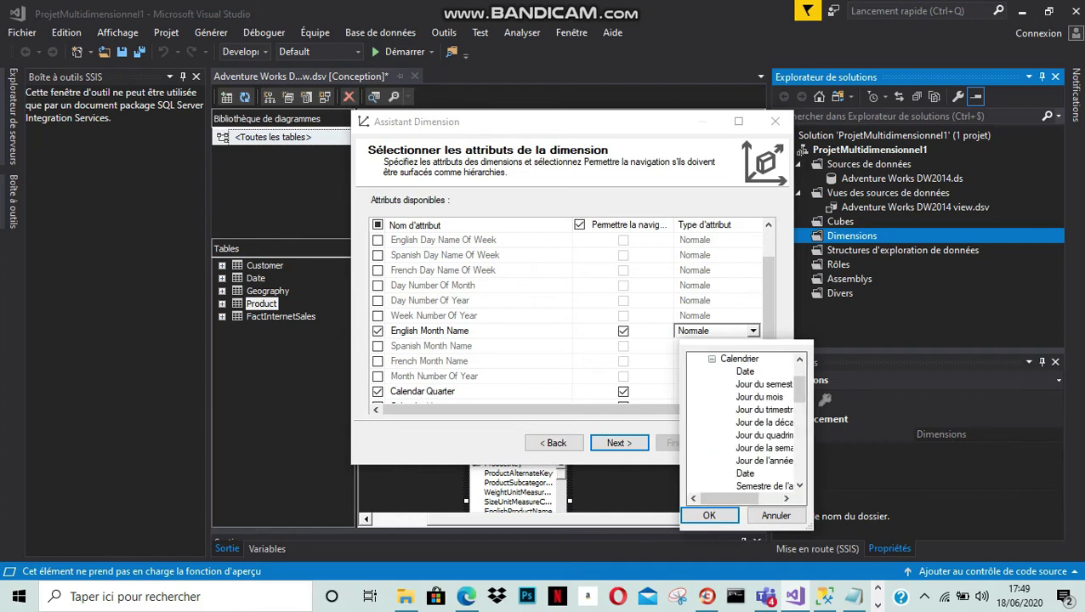
{"action": "scroll", "coordinate": [744, 421], "scroll_direction": "down", "scroll_amount": 3}
{"action": "left_click", "coordinate": [745, 447]}
{"action": "left_click", "coordinate": [709, 515]}
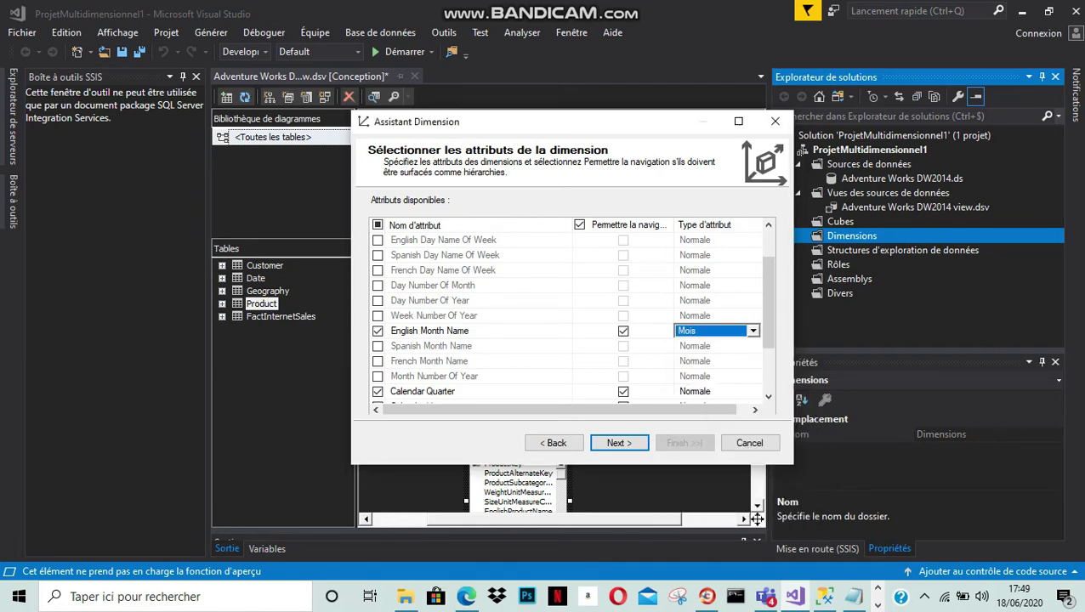
Step: Set the attribute type of Calendar Quarter to the Calendrier date type Trimestre
{"action": "scroll", "coordinate": [569, 323], "scroll_direction": "down", "scroll_amount": 2}
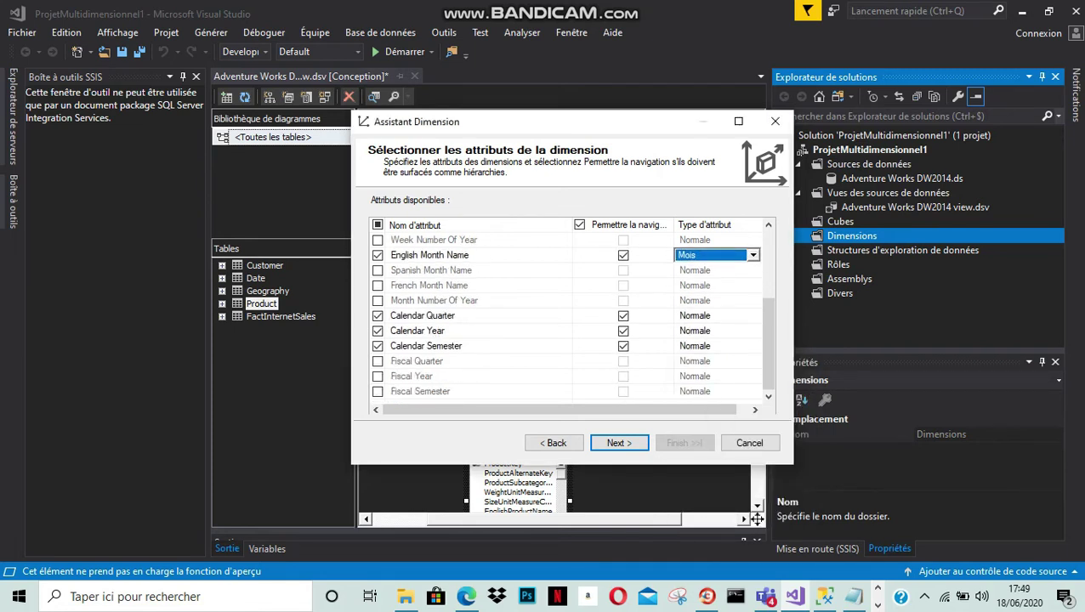
{"action": "left_click", "coordinate": [711, 316]}
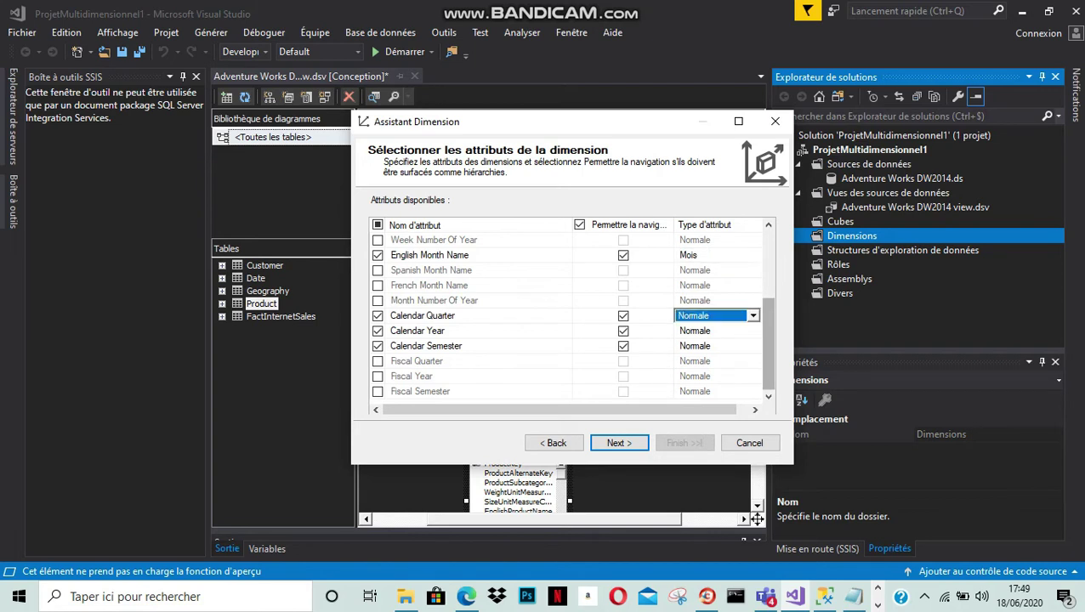
{"action": "left_click", "coordinate": [752, 315]}
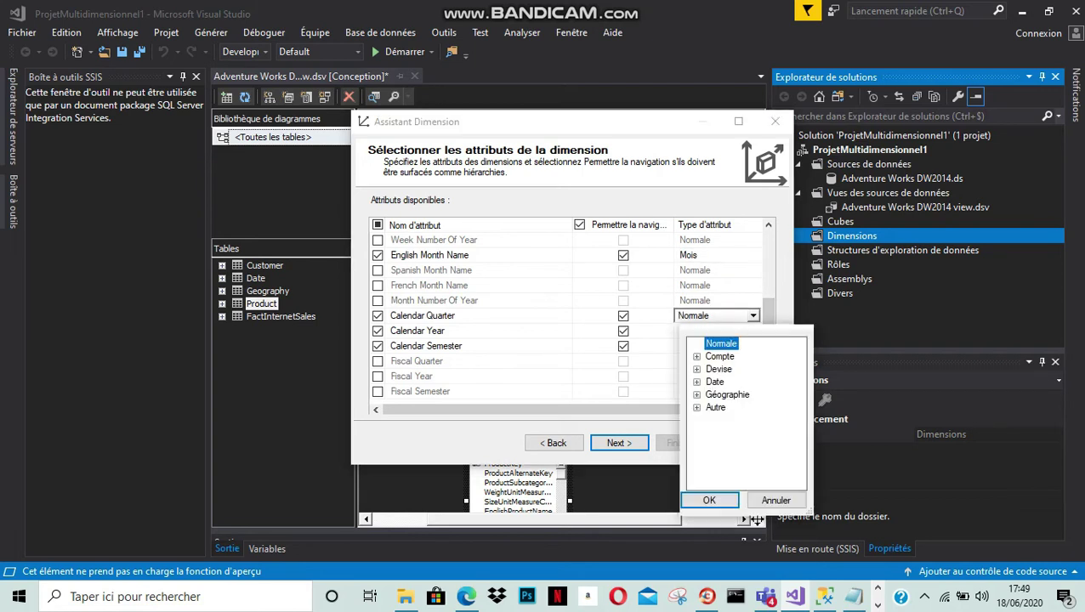
{"action": "left_click", "coordinate": [696, 356]}
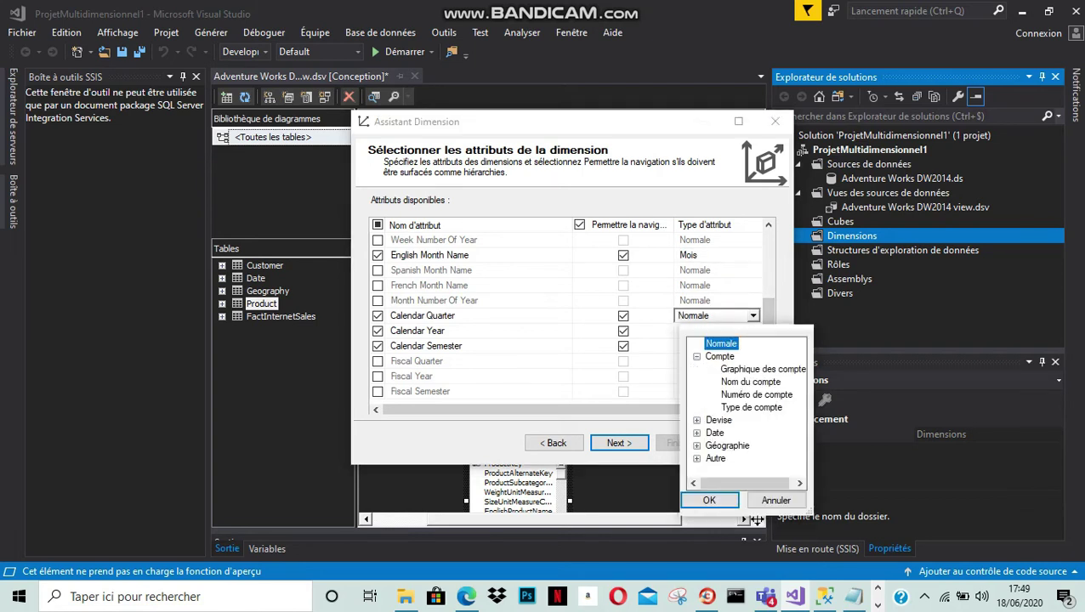
{"action": "left_click", "coordinate": [696, 356]}
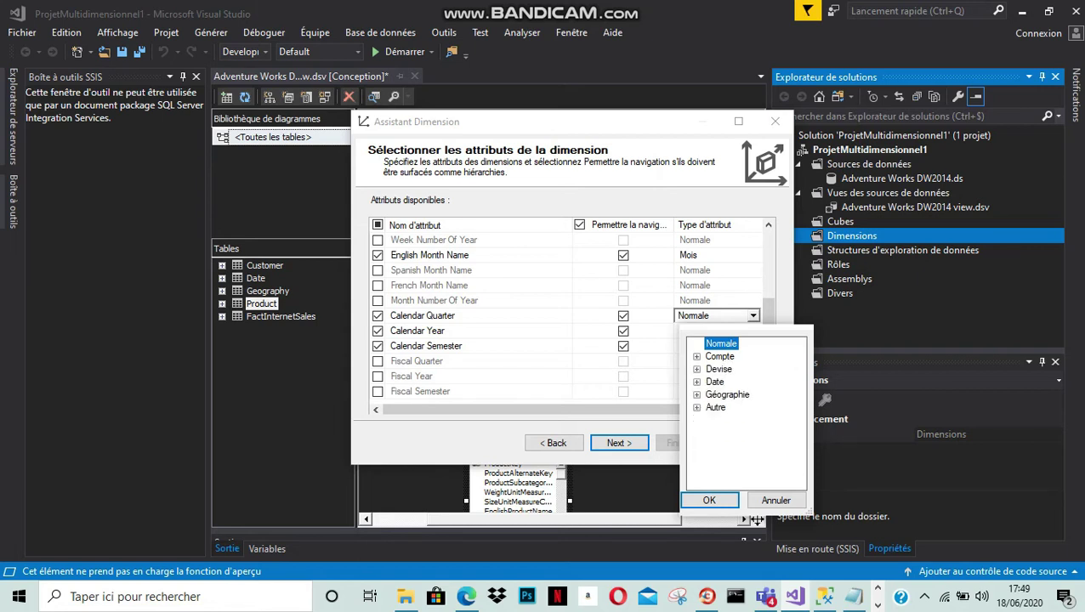
{"action": "left_click", "coordinate": [697, 381]}
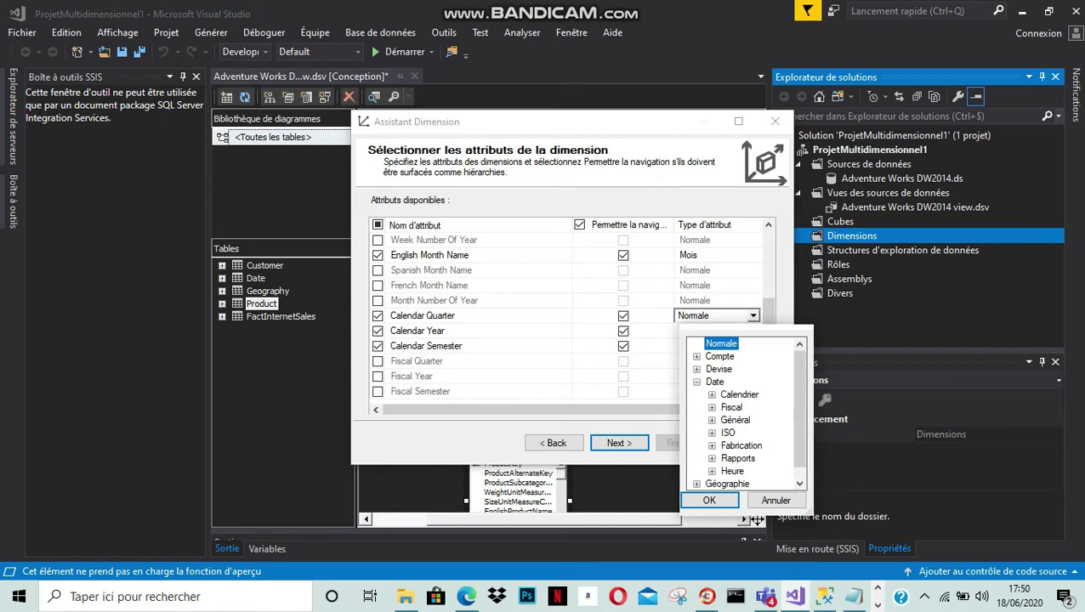
{"action": "left_click", "coordinate": [711, 395]}
{"action": "scroll", "coordinate": [742, 407], "scroll_direction": "down", "scroll_amount": 3}
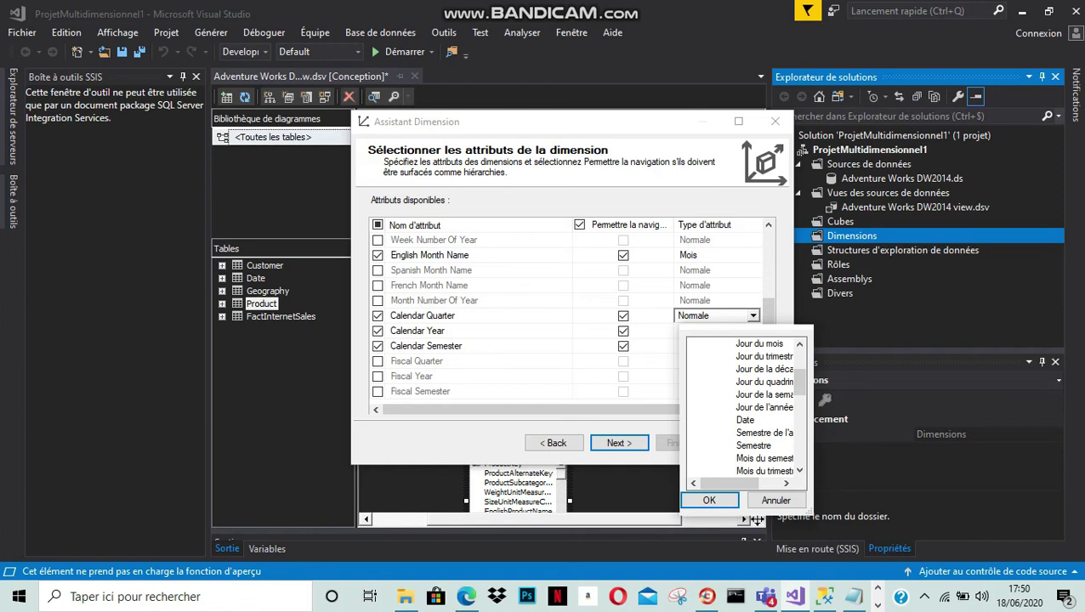
{"action": "scroll", "coordinate": [744, 409], "scroll_direction": "down", "scroll_amount": 1}
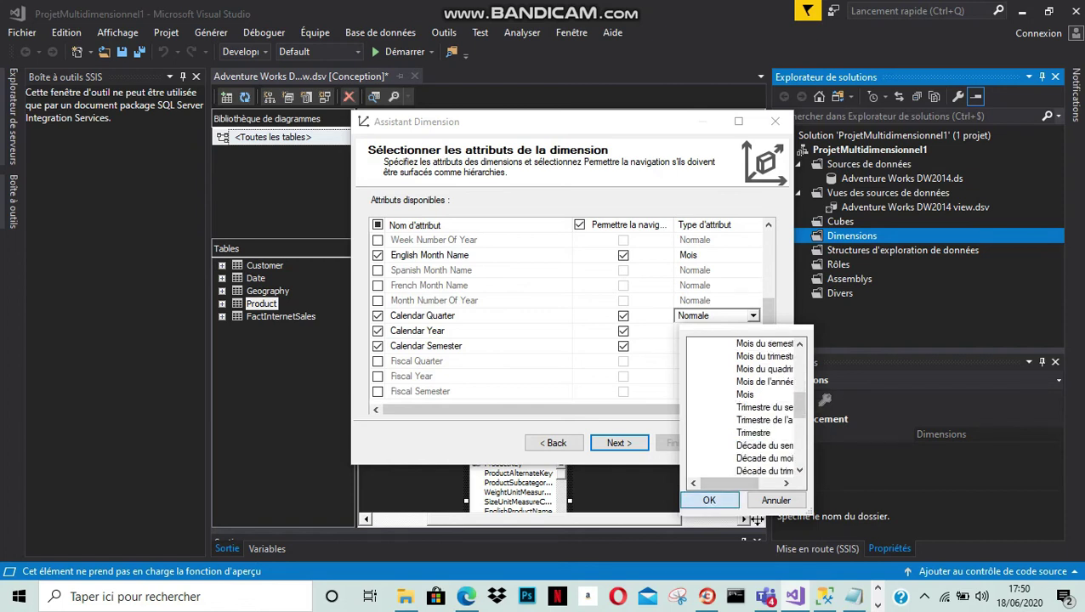
{"action": "left_click", "coordinate": [709, 500]}
Step: Set the attribute type of Calendar Year to the Calendrier date type Année
{"action": "left_click", "coordinate": [716, 331]}
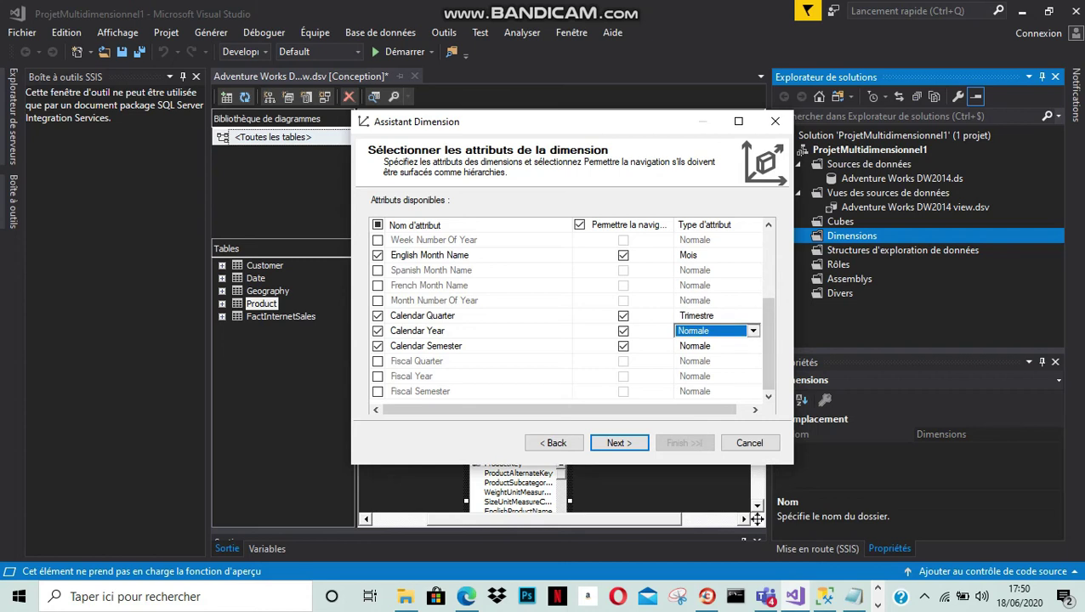
{"action": "left_click", "coordinate": [753, 330]}
{"action": "left_click", "coordinate": [696, 397]}
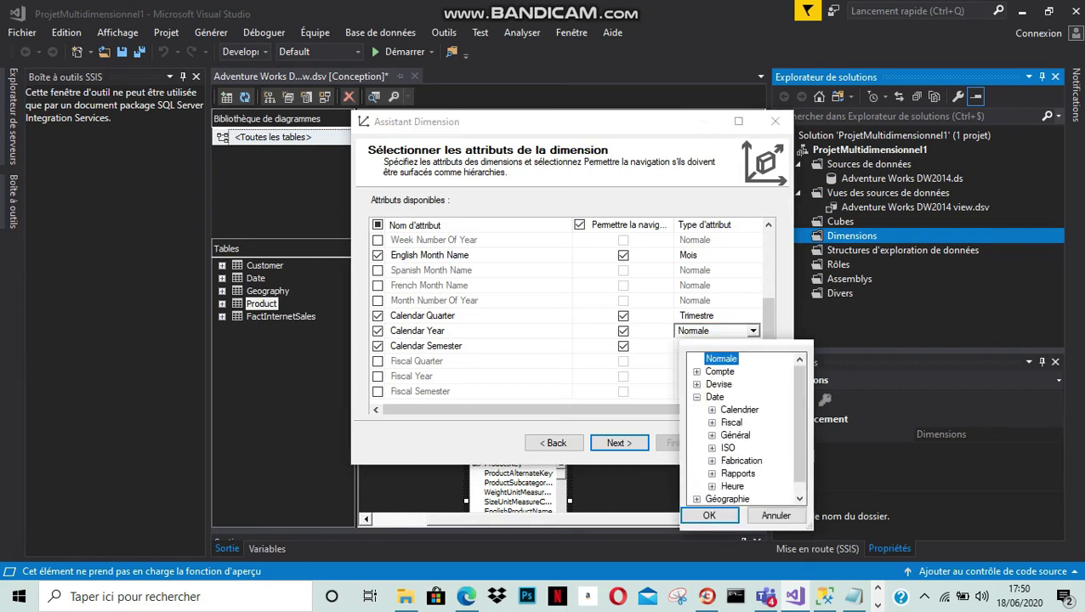
{"action": "left_click", "coordinate": [712, 410]}
{"action": "scroll", "coordinate": [722, 417], "scroll_direction": "down", "scroll_amount": 5}
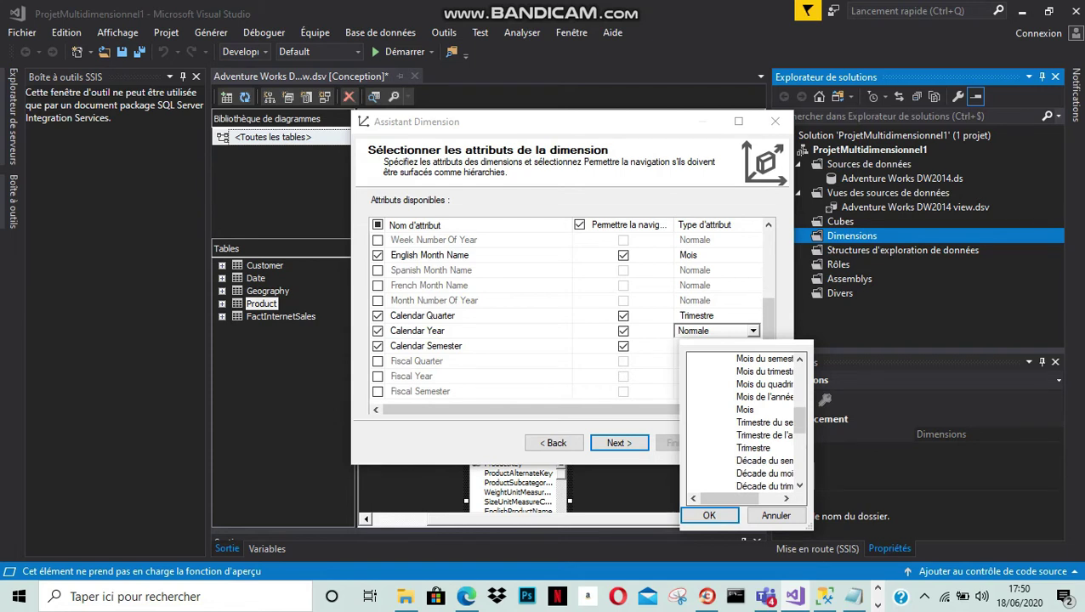
{"action": "scroll", "coordinate": [748, 421], "scroll_direction": "down", "scroll_amount": 4}
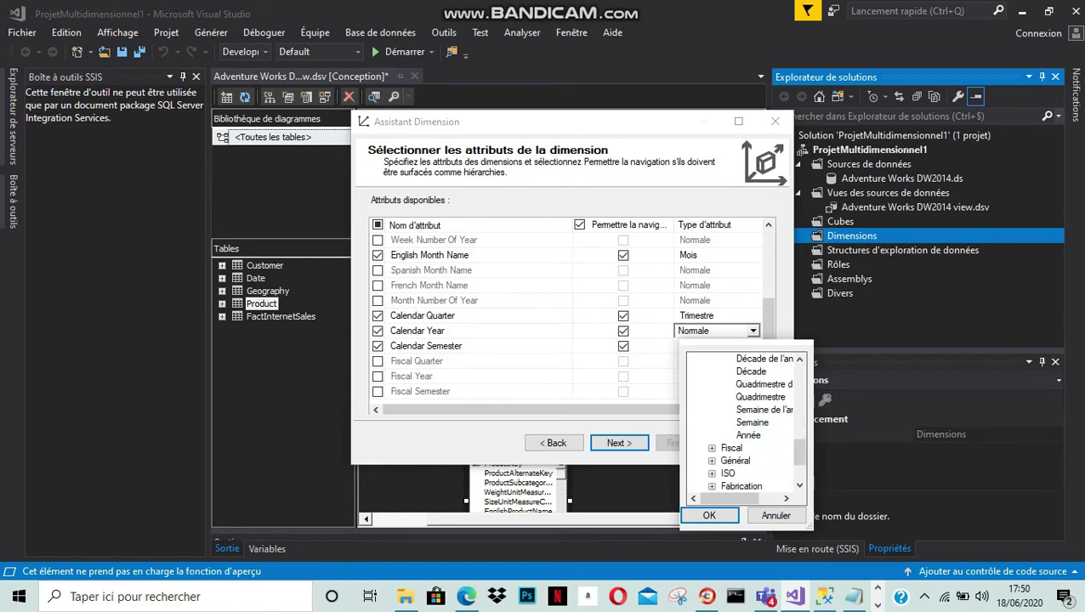
{"action": "left_click", "coordinate": [748, 435]}
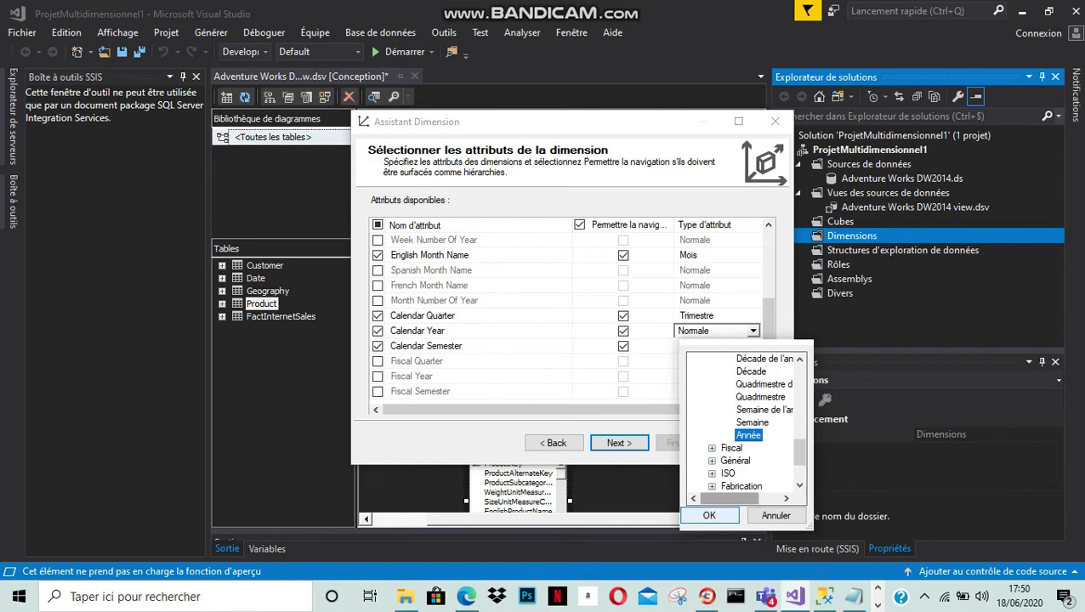
{"action": "left_click", "coordinate": [710, 515]}
Step: Set the attribute type of Calendar Semester to the Calendrier date type Semestre and finish creating the dimension with the name Date
{"action": "left_click", "coordinate": [719, 346]}
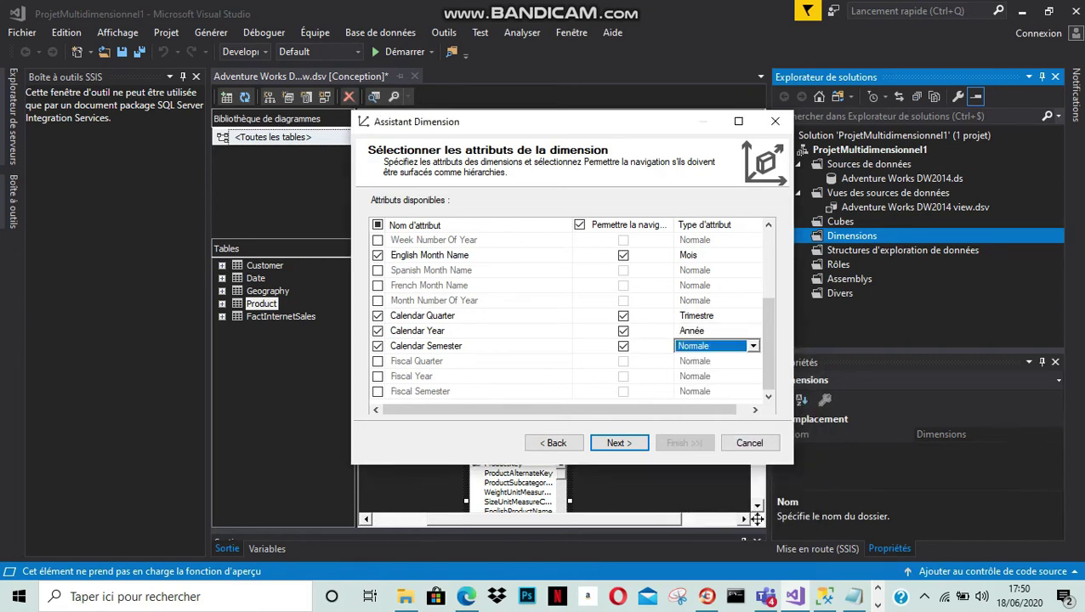
{"action": "left_click", "coordinate": [752, 346]}
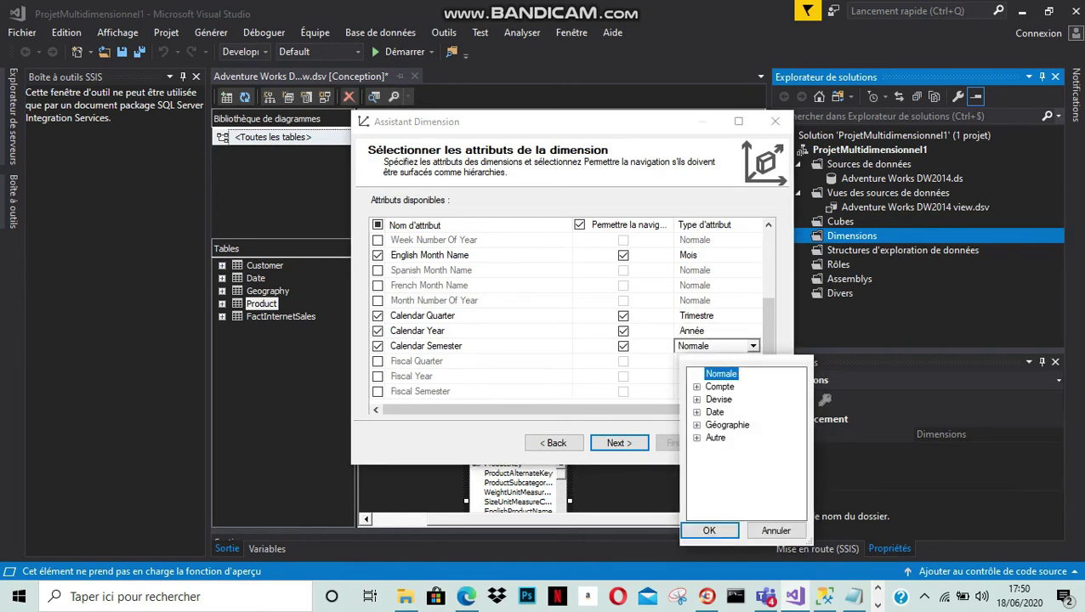
{"action": "left_click", "coordinate": [697, 411]}
{"action": "scroll", "coordinate": [739, 442], "scroll_direction": "down", "scroll_amount": 1}
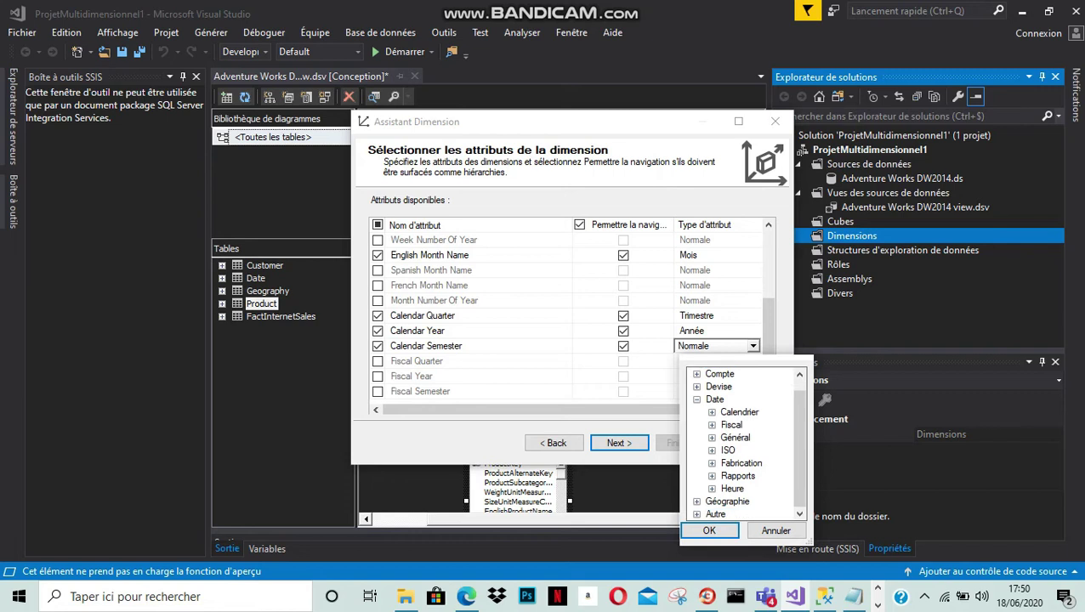
{"action": "left_click", "coordinate": [711, 412]}
{"action": "scroll", "coordinate": [740, 442], "scroll_direction": "down", "scroll_amount": 7}
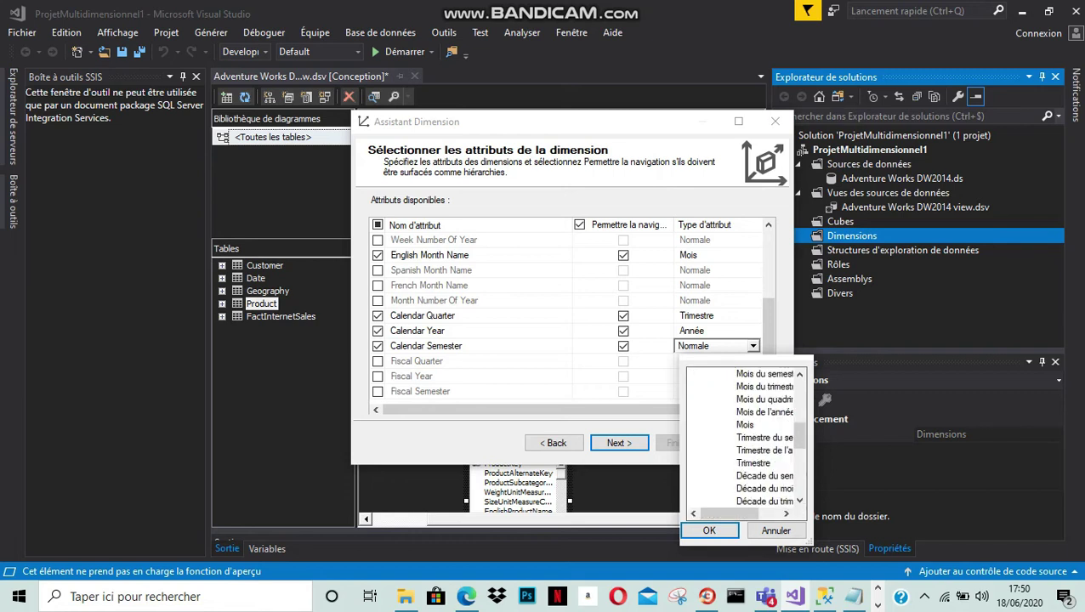
{"action": "scroll", "coordinate": [744, 438], "scroll_direction": "down", "scroll_amount": 1}
{"action": "scroll", "coordinate": [744, 437], "scroll_direction": "up", "scroll_amount": 5}
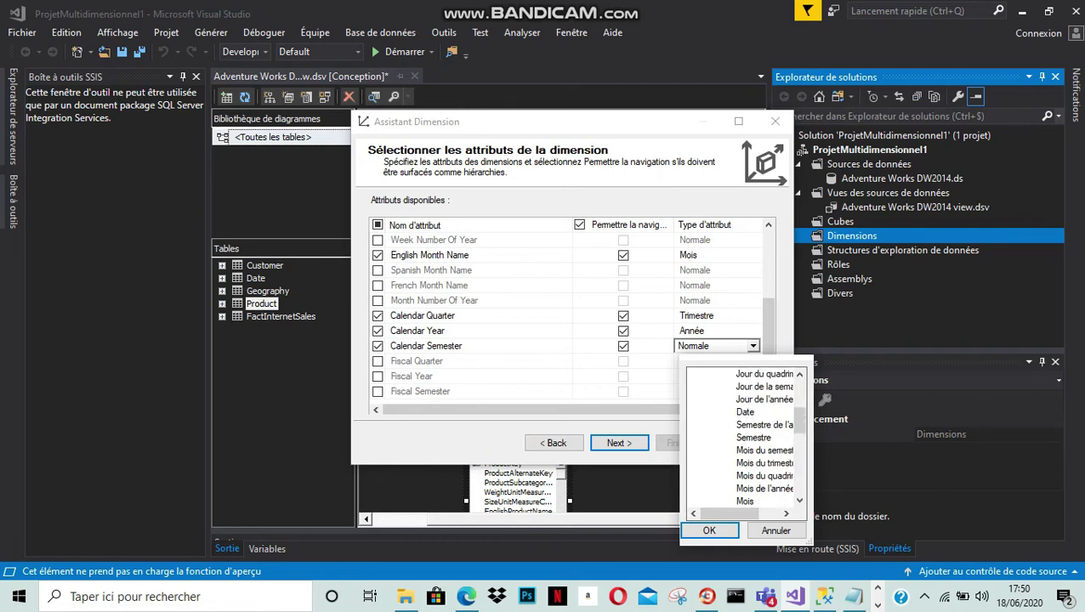
{"action": "left_click", "coordinate": [753, 437]}
{"action": "left_click", "coordinate": [709, 530]}
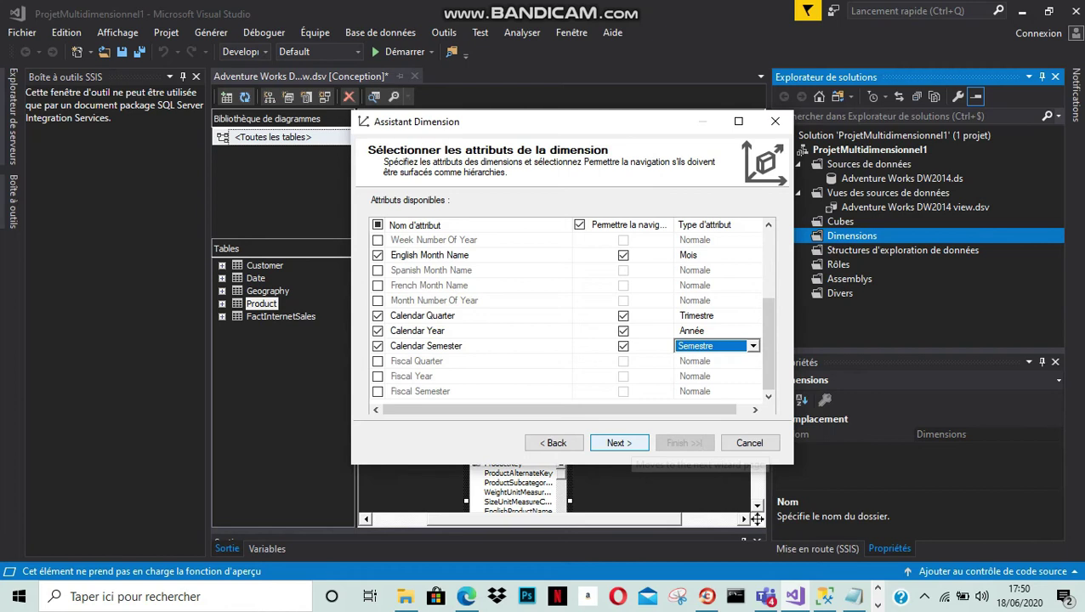
{"action": "left_click", "coordinate": [619, 443]}
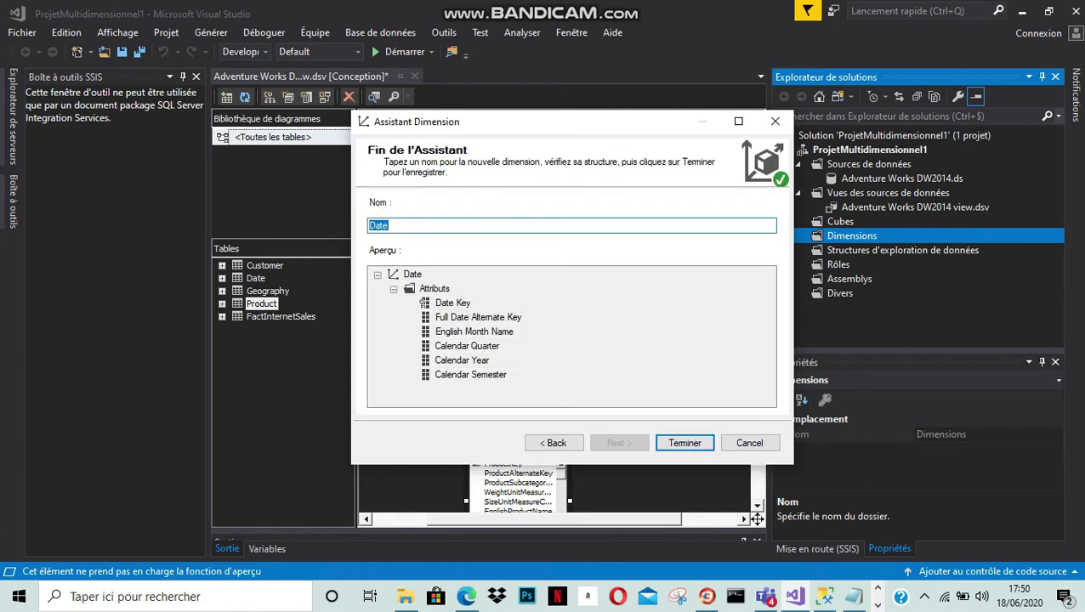
{"action": "left_click", "coordinate": [685, 443]}
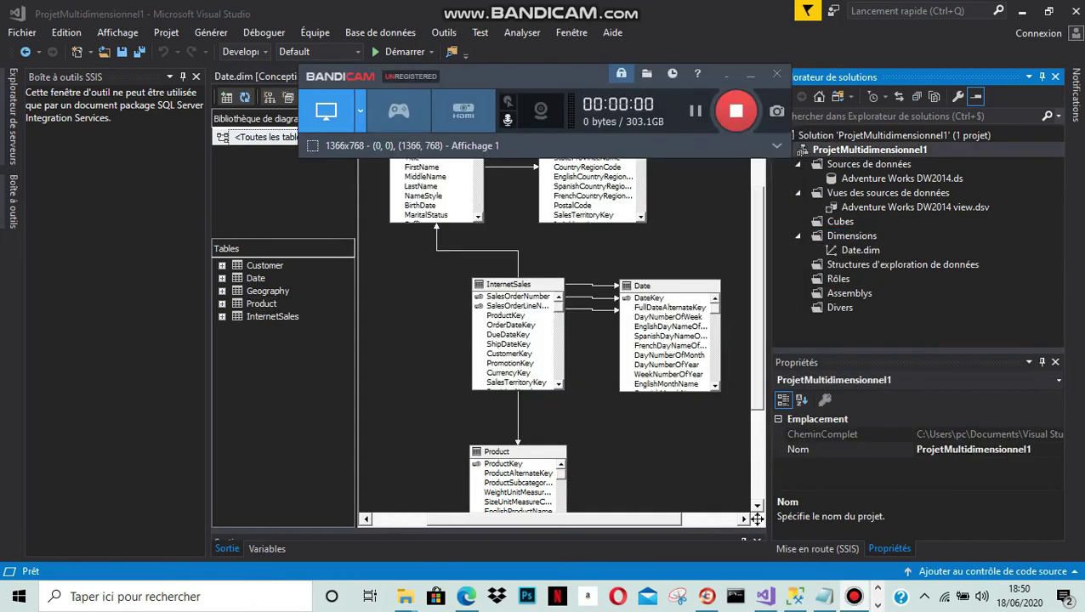
Step: Start a new cube from existing tables, using the suggested InternetSales table of Adventure Works DW2014 view as the measure group
{"action": "right_click", "coordinate": [822, 221]}
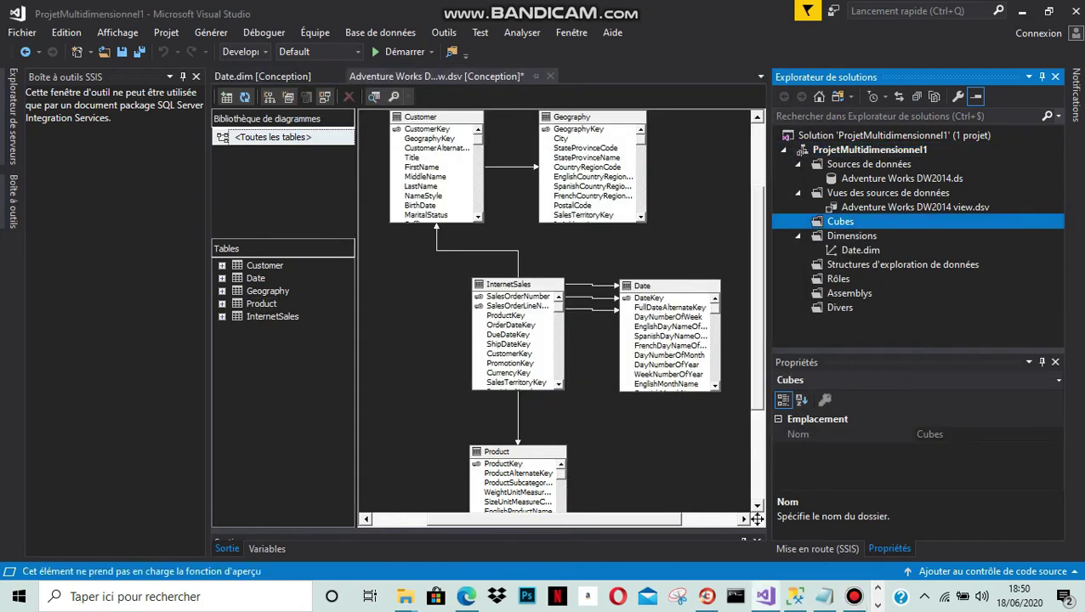
{"action": "left_click", "coordinate": [879, 233]}
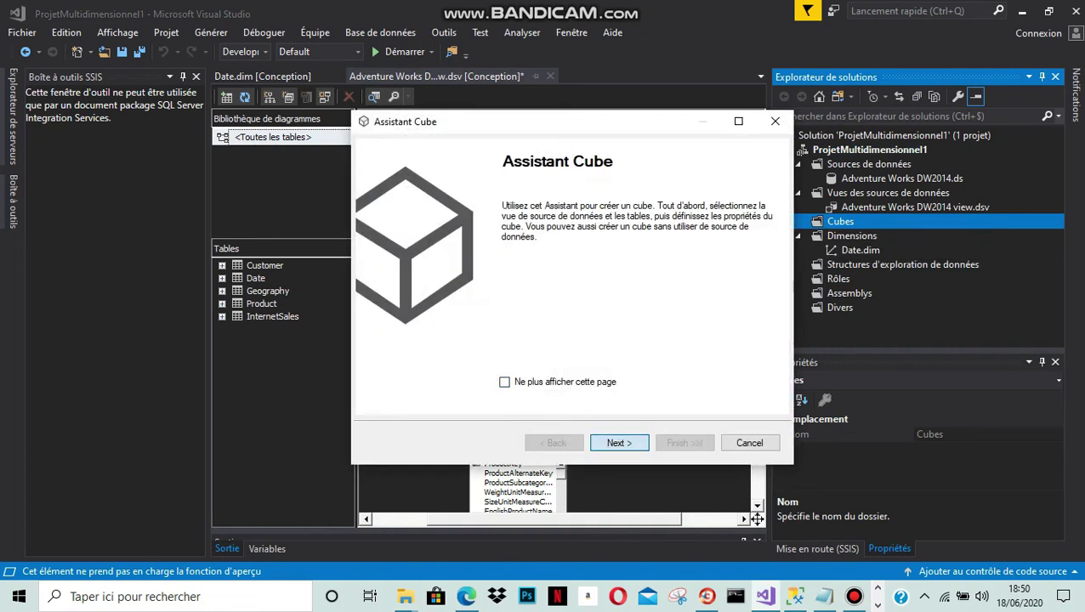
{"action": "key", "text": "Return"}
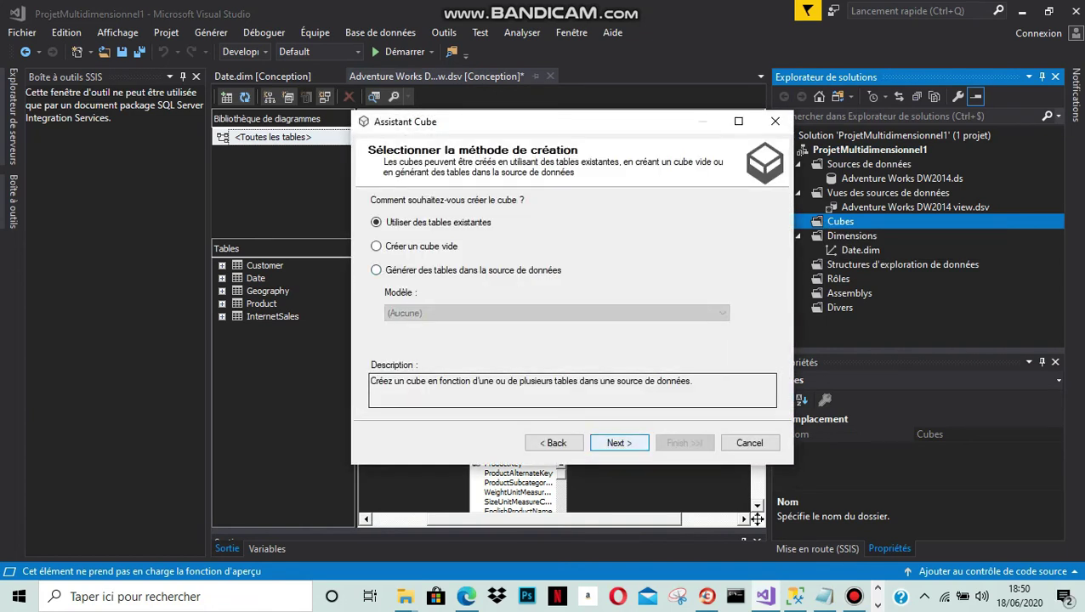
{"action": "key", "text": "Return"}
{"action": "key", "text": "Return"}
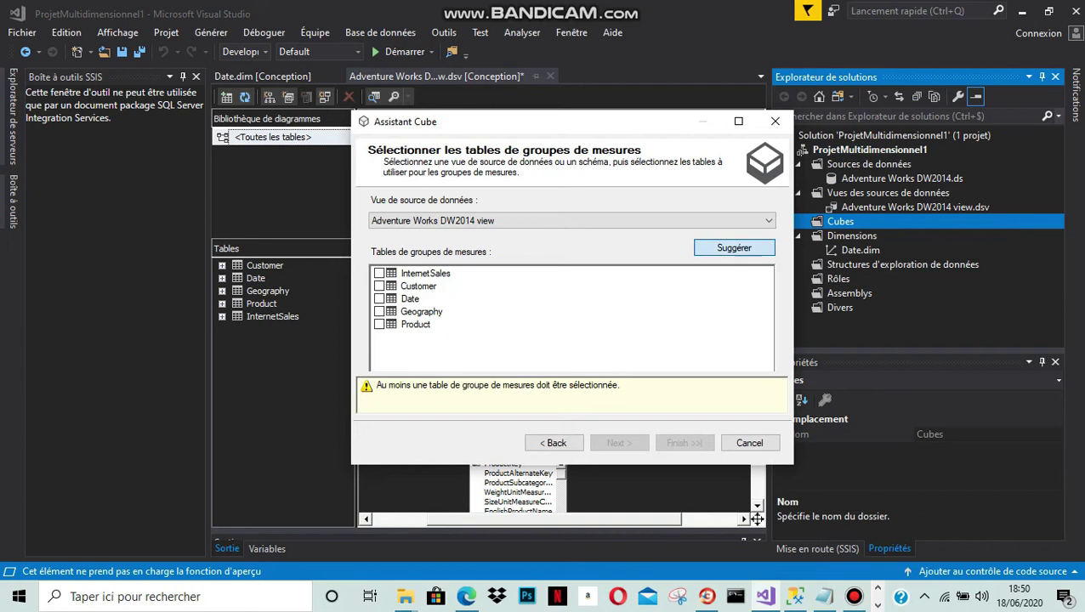
{"action": "key", "text": "Return"}
Step: Exclude the Promotion Key, Currency Key, Sales Territory Key and Revision Number measures from the cube
{"action": "left_click", "coordinate": [395, 235]}
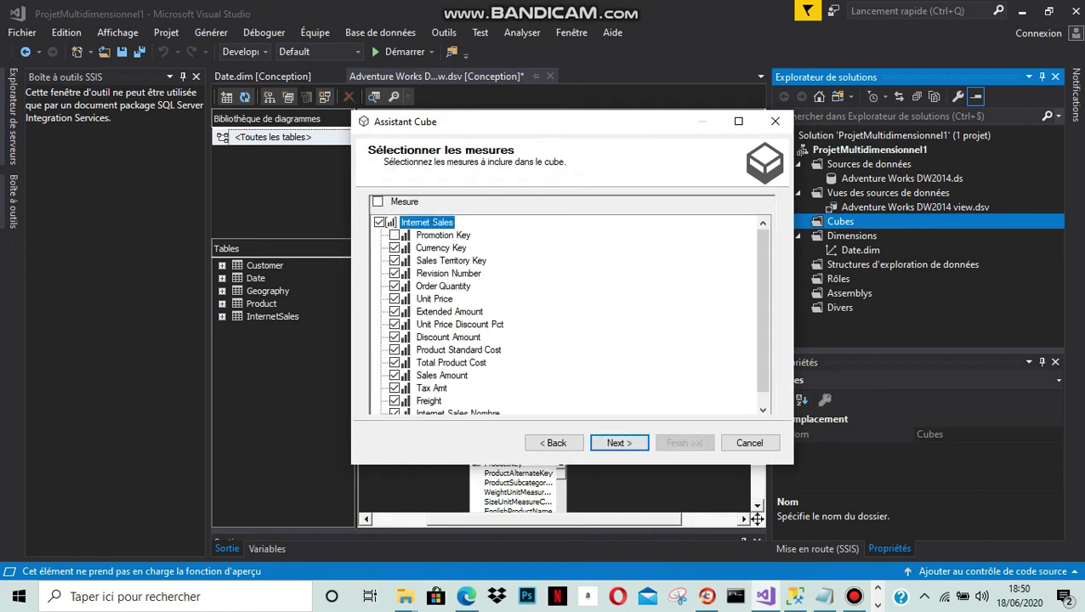
{"action": "left_click", "coordinate": [394, 248]}
{"action": "left_click", "coordinate": [394, 261]}
{"action": "left_click", "coordinate": [395, 261]}
{"action": "left_click", "coordinate": [395, 261]}
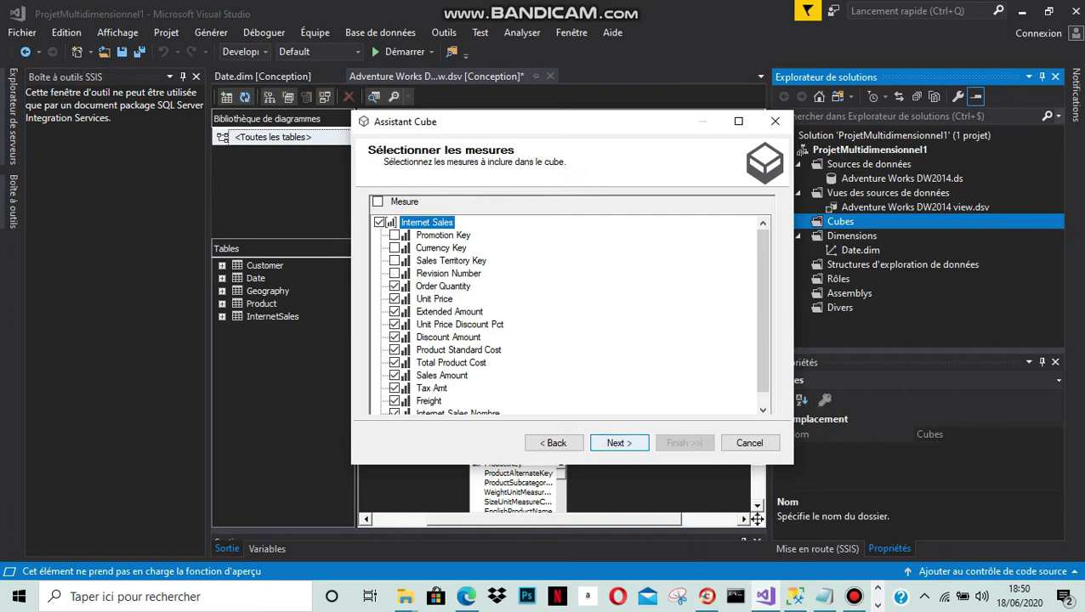
{"action": "key", "text": "Return"}
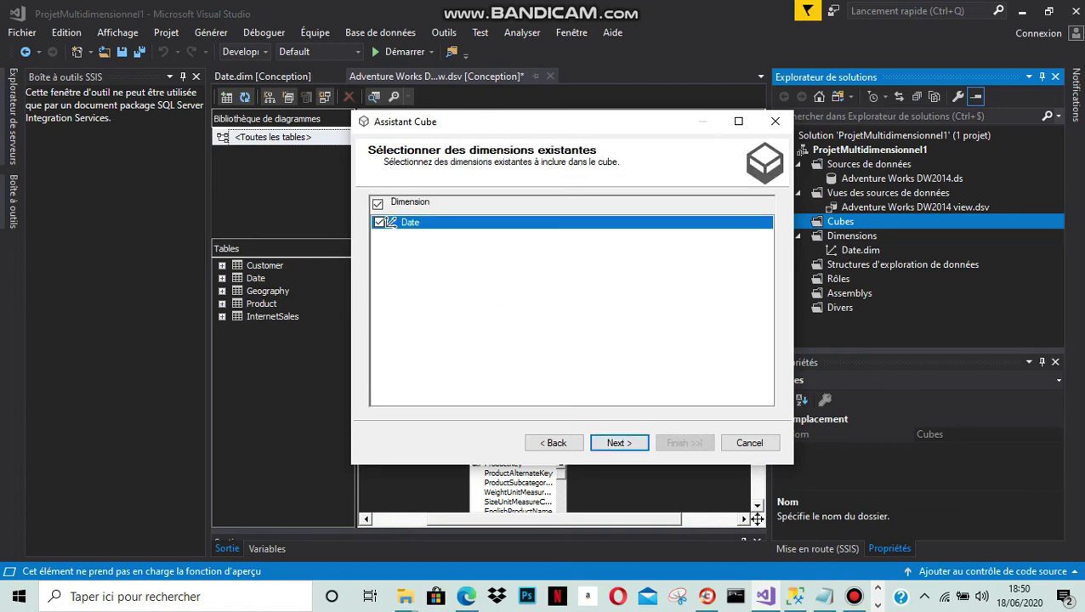
Step: Include the existing Date dimension and new Customer and Product dimensions, and create the cube as Adventure Works DW2014 view
{"action": "key", "text": "Return"}
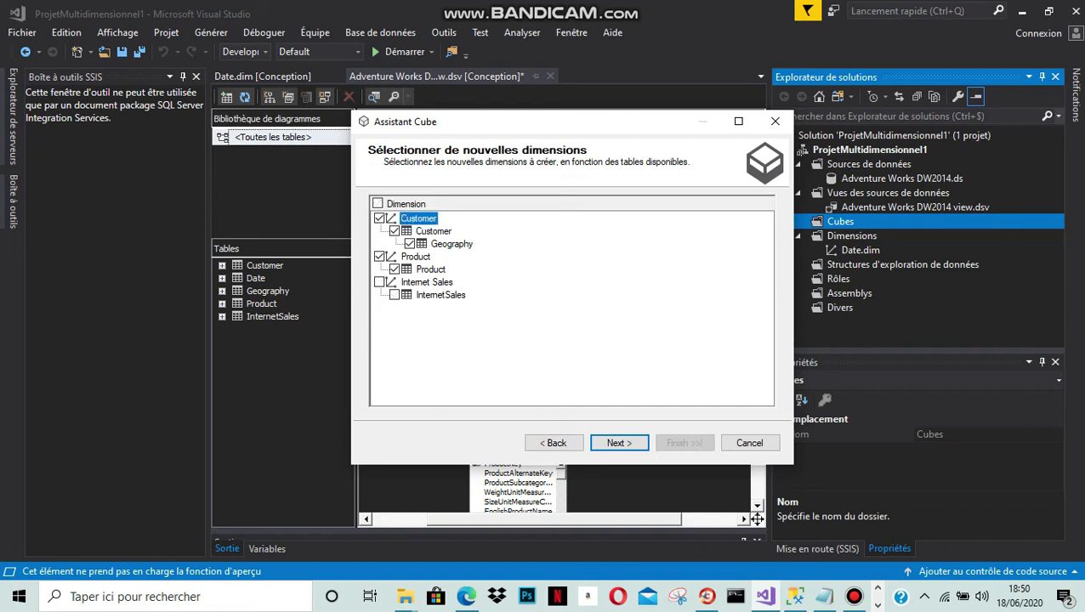
{"action": "key", "text": "Return"}
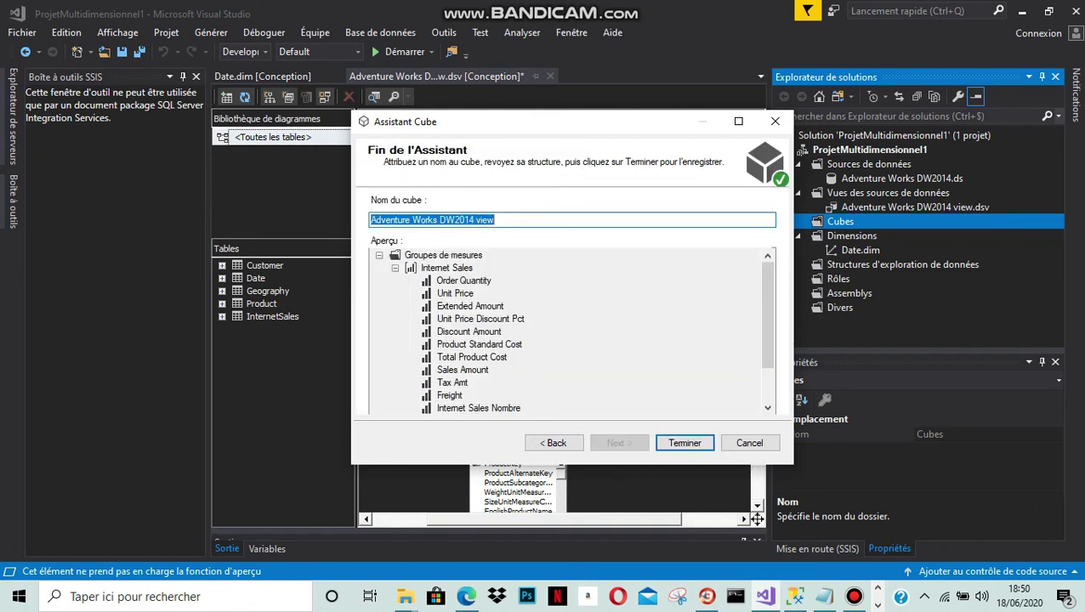
{"action": "scroll", "coordinate": [570, 332], "scroll_direction": "down", "scroll_amount": 1}
{"action": "scroll", "coordinate": [570, 332], "scroll_direction": "down", "scroll_amount": 1}
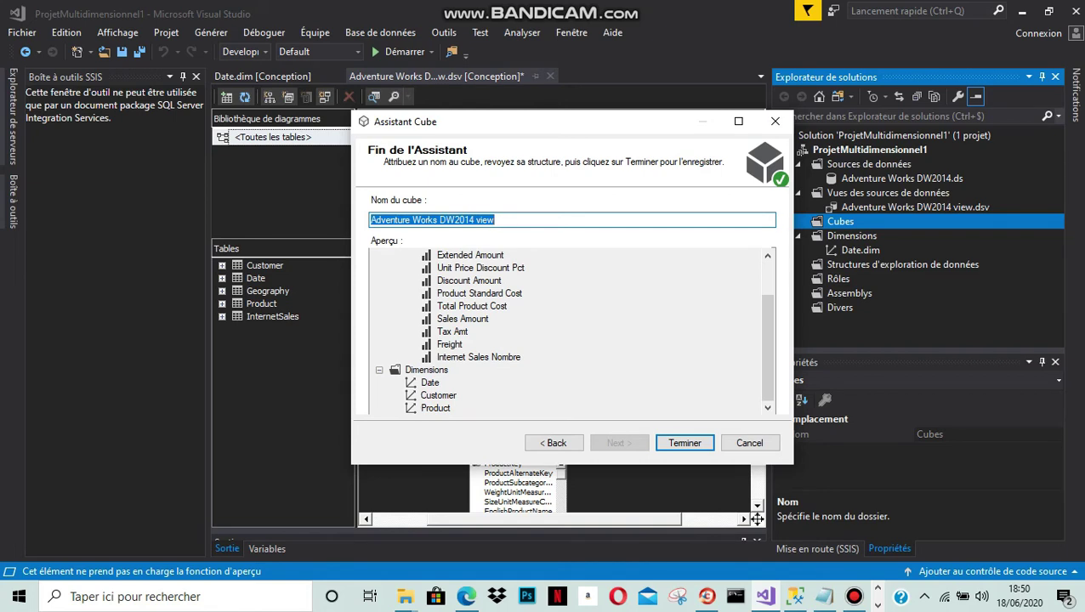
{"action": "left_click", "coordinate": [685, 443]}
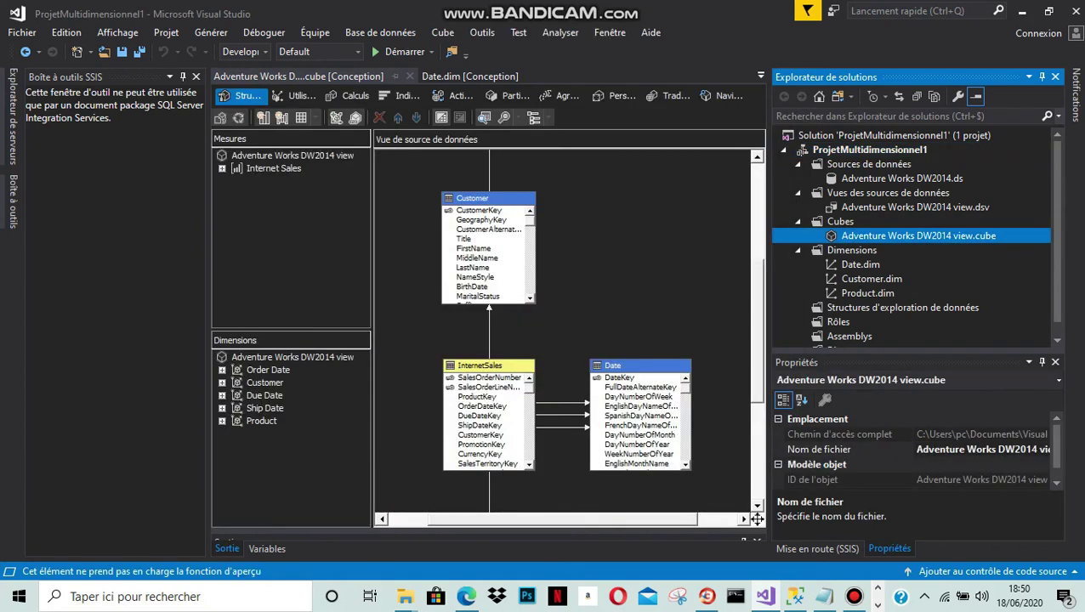
{"action": "scroll", "coordinate": [757, 518], "scroll_direction": "down", "scroll_amount": 3}
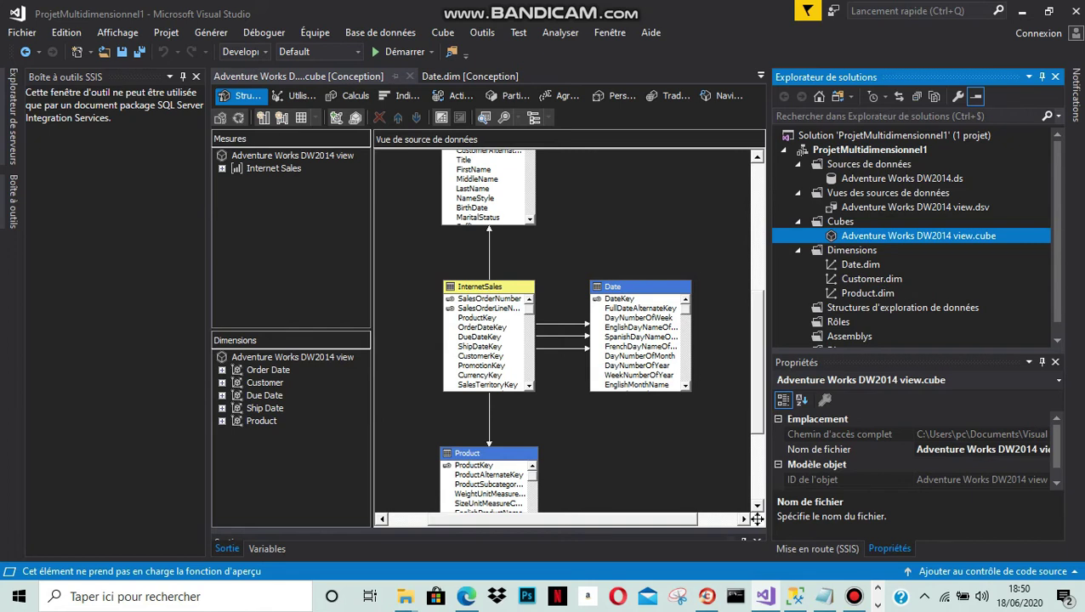
{"action": "left_click", "coordinate": [853, 597]}
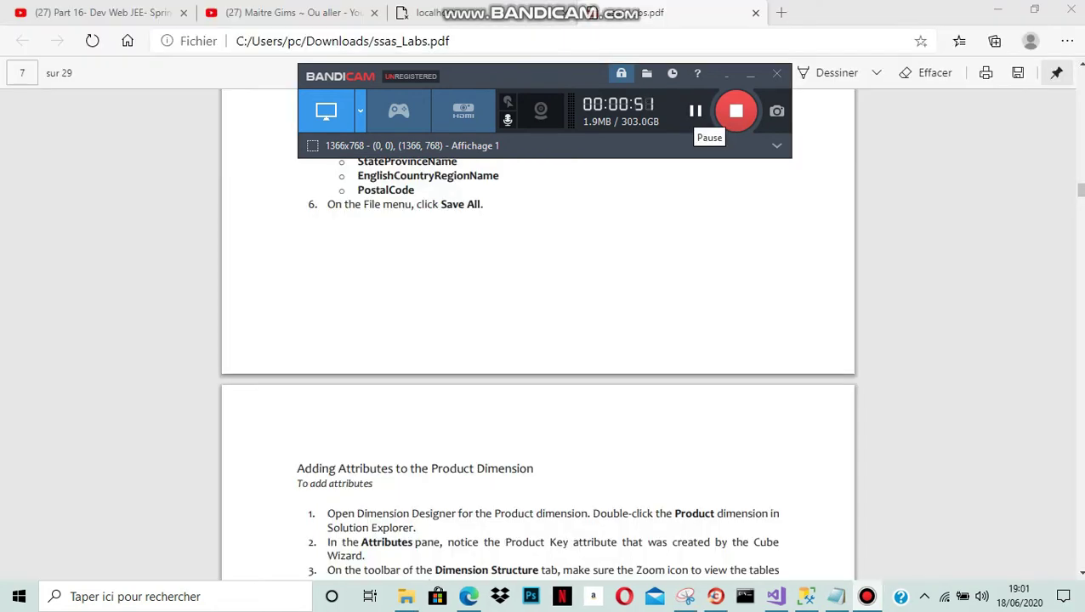
{"action": "left_click", "coordinate": [695, 110]}
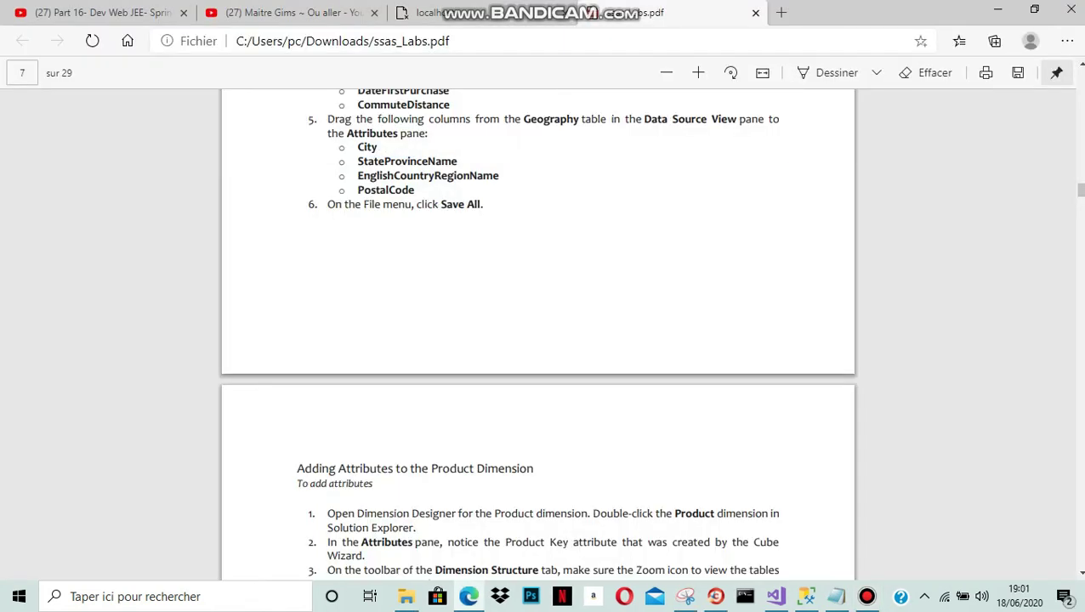
Step: Compare the Customer dimension's attributes with the Customer table columns and the list of required columns in ssas_Labs.pdf
{"action": "left_click", "coordinate": [775, 596]}
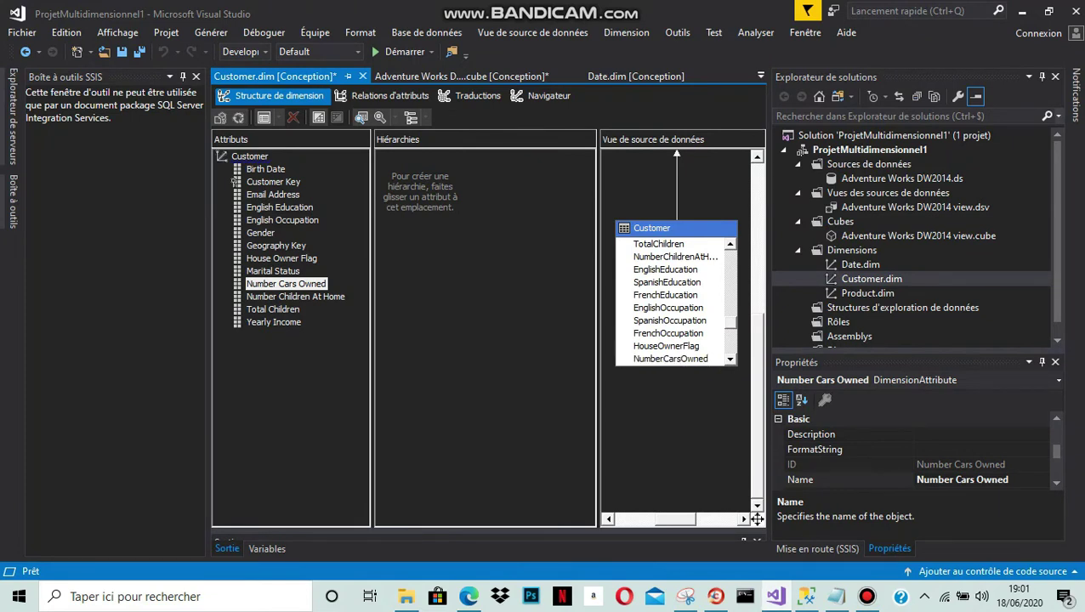
{"action": "left_click", "coordinate": [274, 322]}
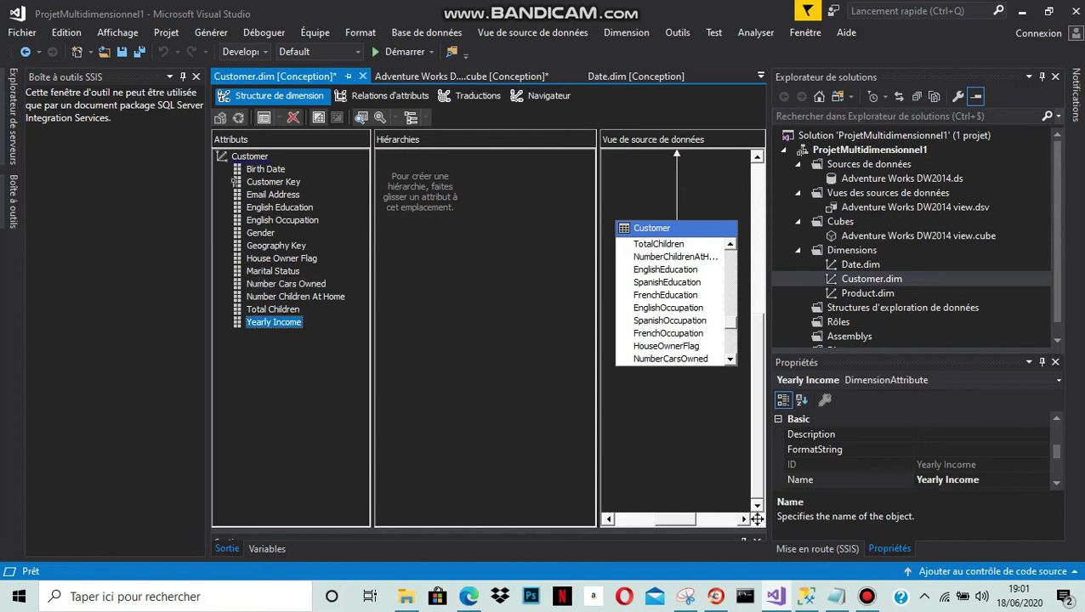
{"action": "key", "text": "F2"}
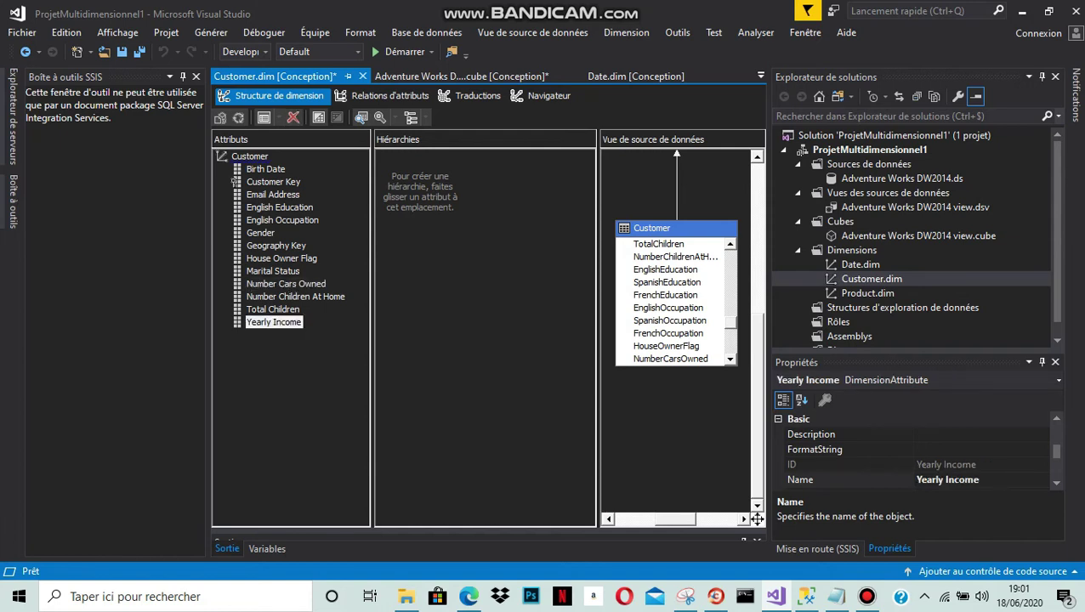
{"action": "left_click", "coordinate": [670, 358]}
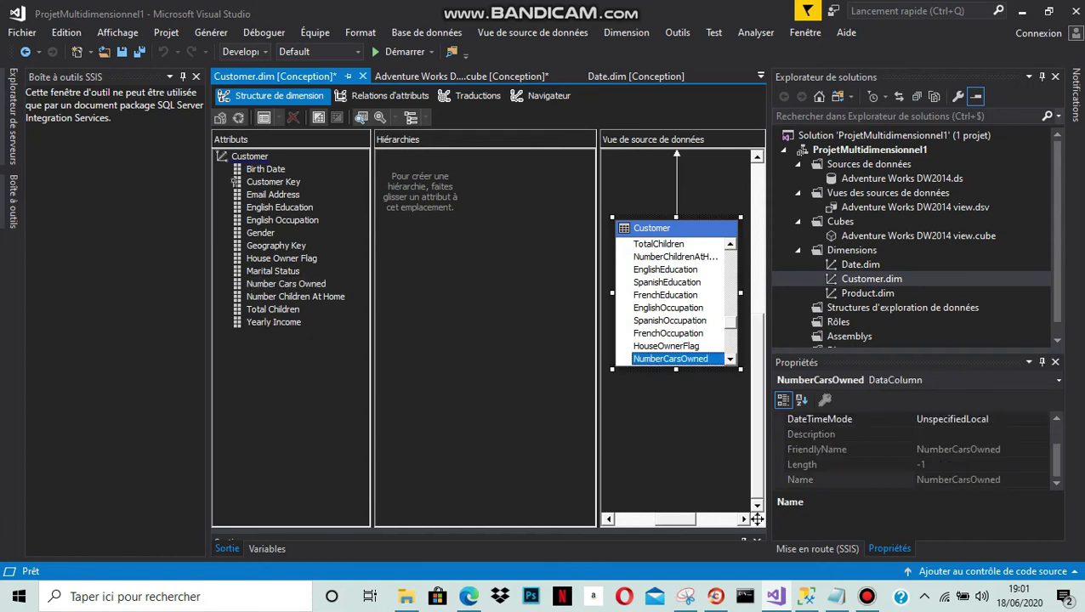
{"action": "left_click", "coordinate": [286, 283]}
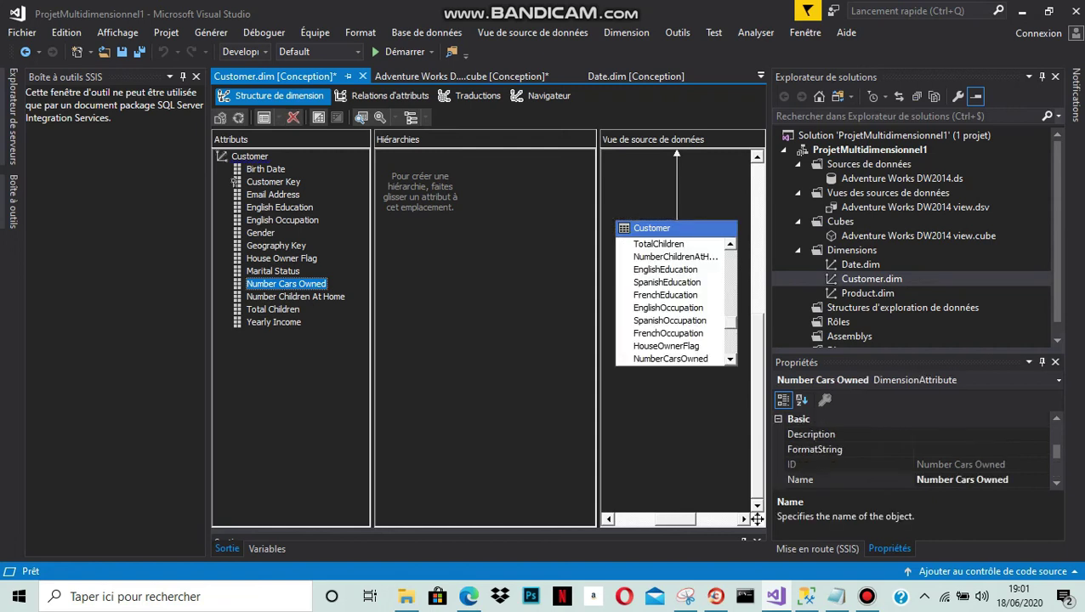
{"action": "left_click", "coordinate": [729, 359]}
{"action": "left_click", "coordinate": [729, 359]}
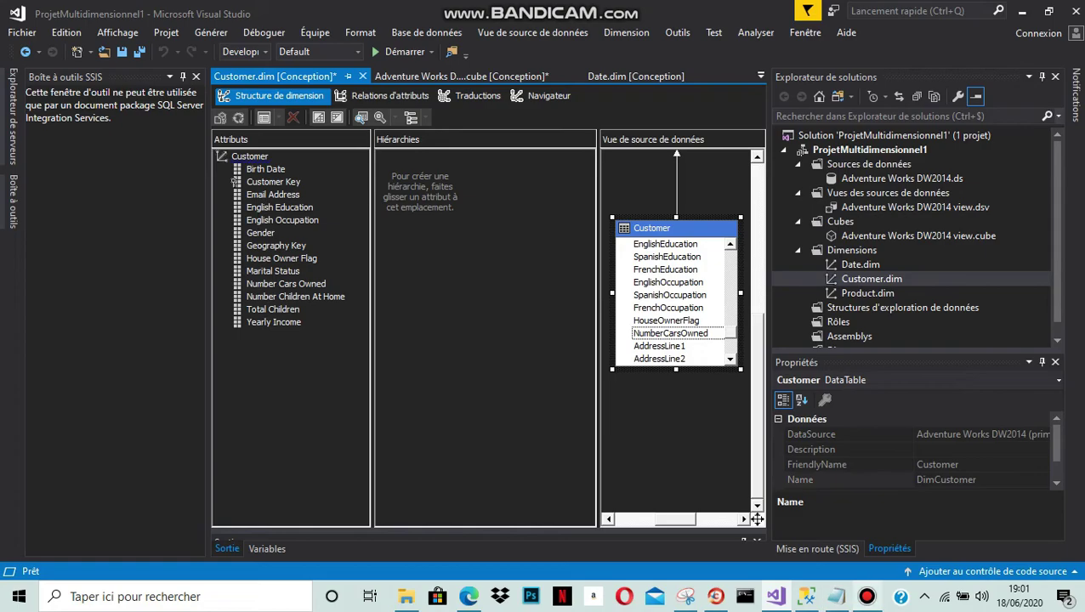
{"action": "key", "text": "alt+Tab"}
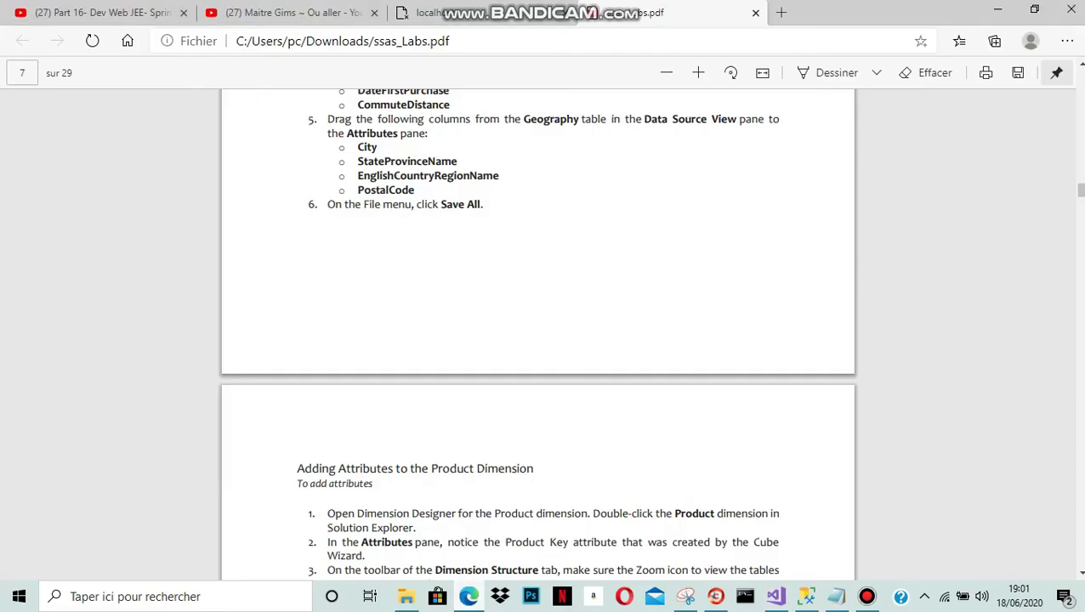
{"action": "scroll", "coordinate": [537, 314], "scroll_direction": "up", "scroll_amount": 3}
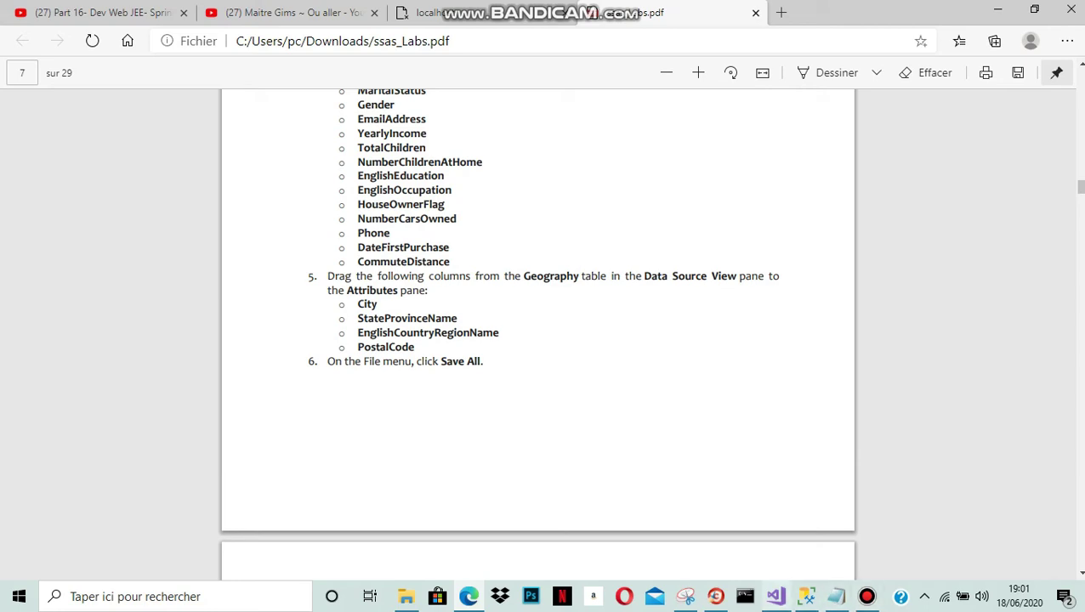
Step: Back in Visual Studio, add the Customer table's Phone column as an attribute of the Customer dimension
{"action": "left_click", "coordinate": [775, 596]}
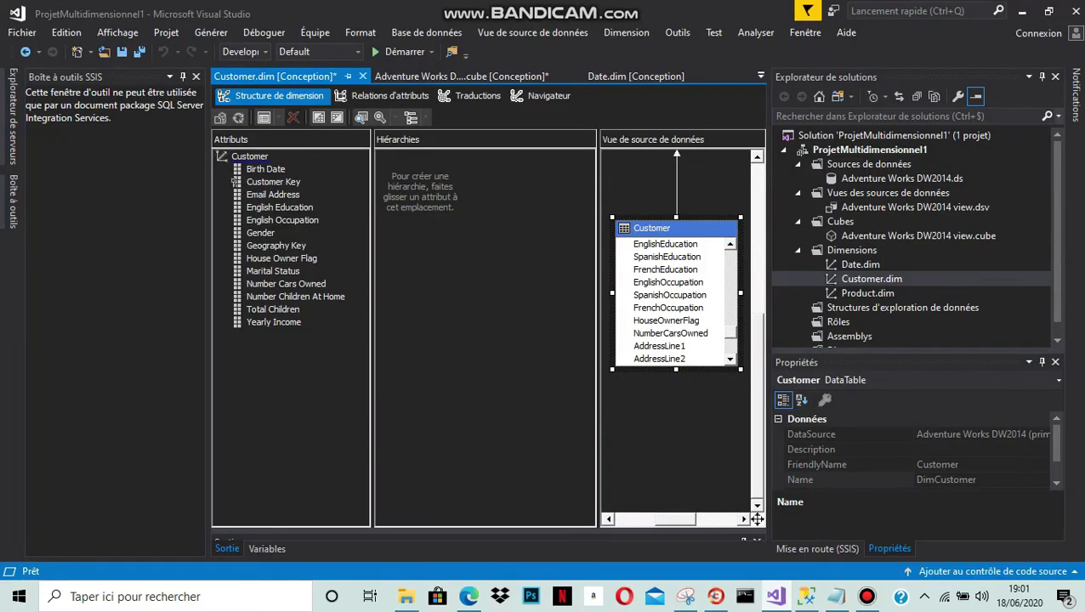
{"action": "left_click", "coordinate": [729, 358]}
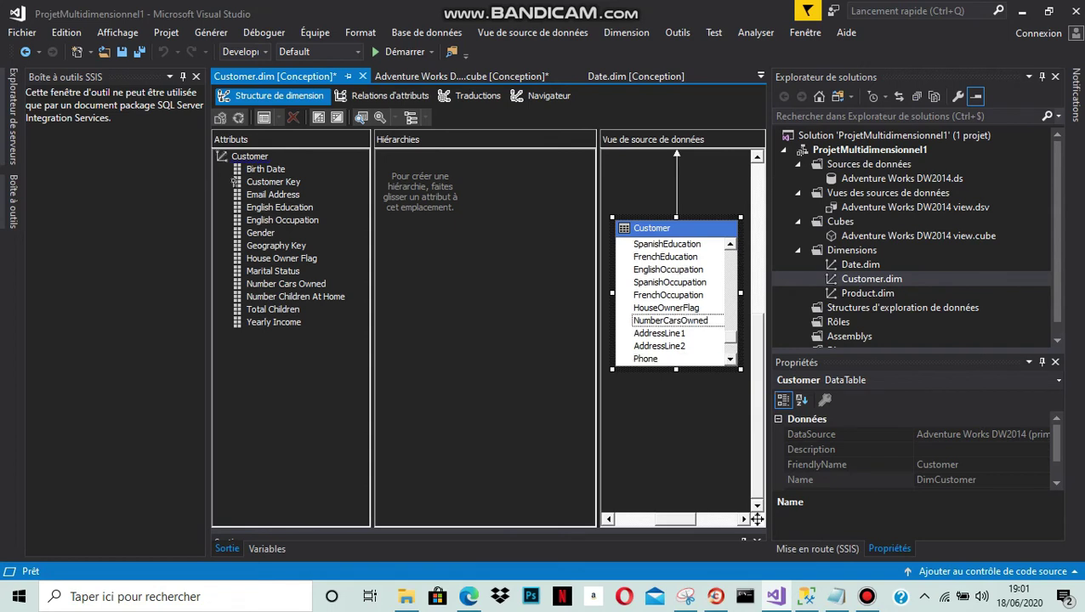
{"action": "left_click", "coordinate": [677, 358]}
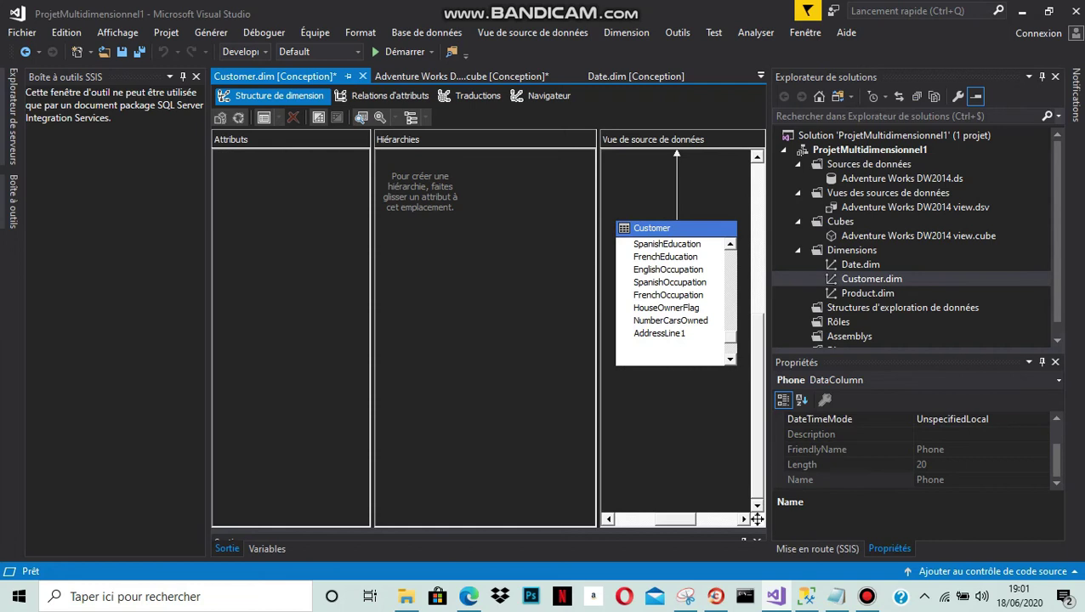
Step: Add the Customer table's CommuteDistance and DateFirstPurchase columns as attributes of the Customer dimension, checking the list in ssas_Labs.pdf
{"action": "left_click", "coordinate": [730, 358]}
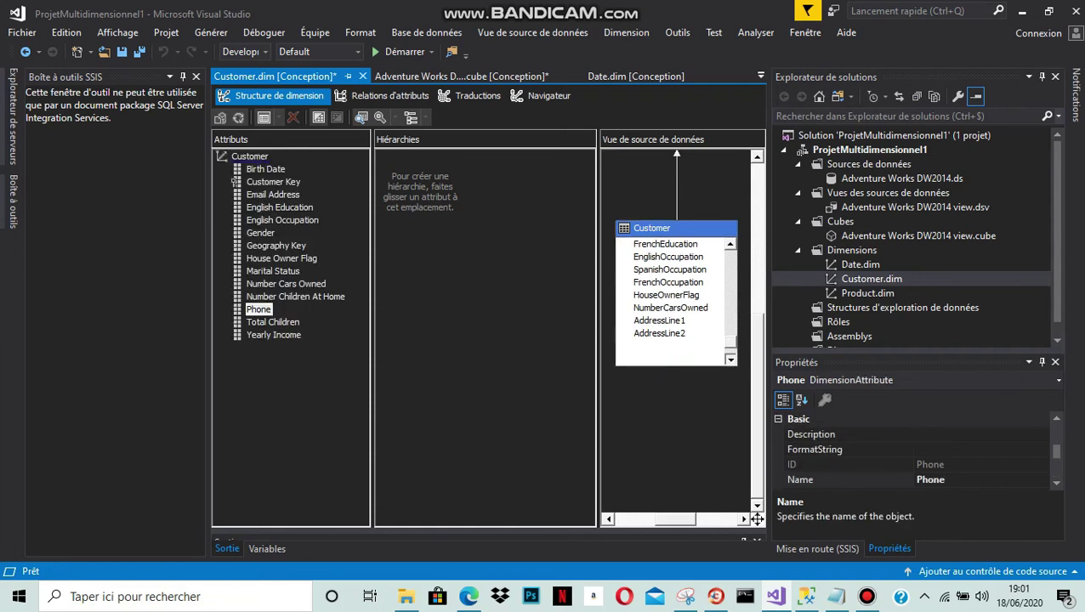
{"action": "left_click", "coordinate": [730, 359]}
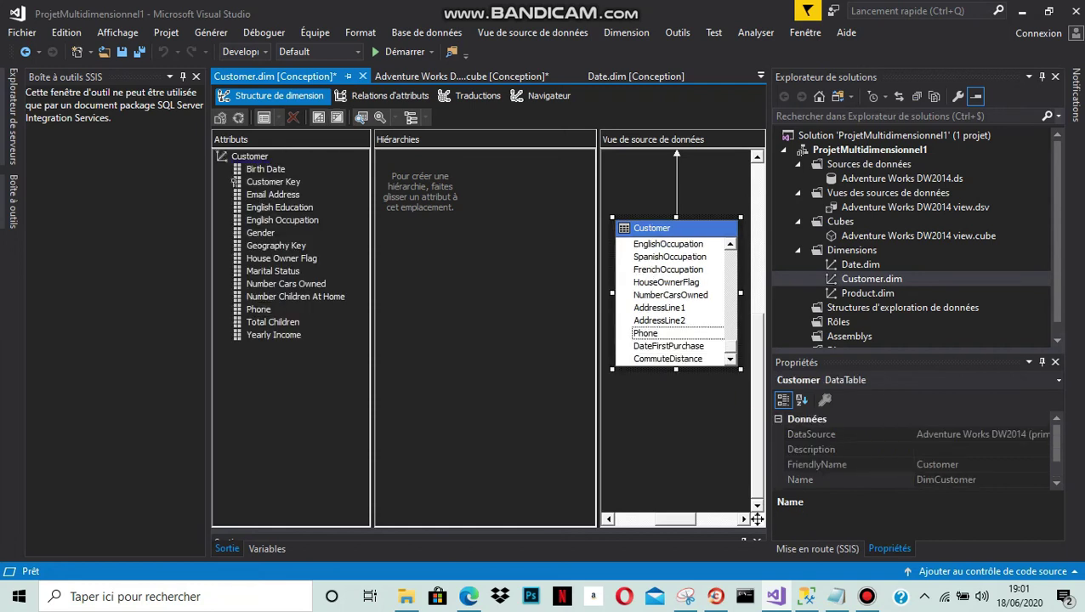
{"action": "left_click_drag", "start_coordinate": [668, 359], "coordinate": [289, 349]}
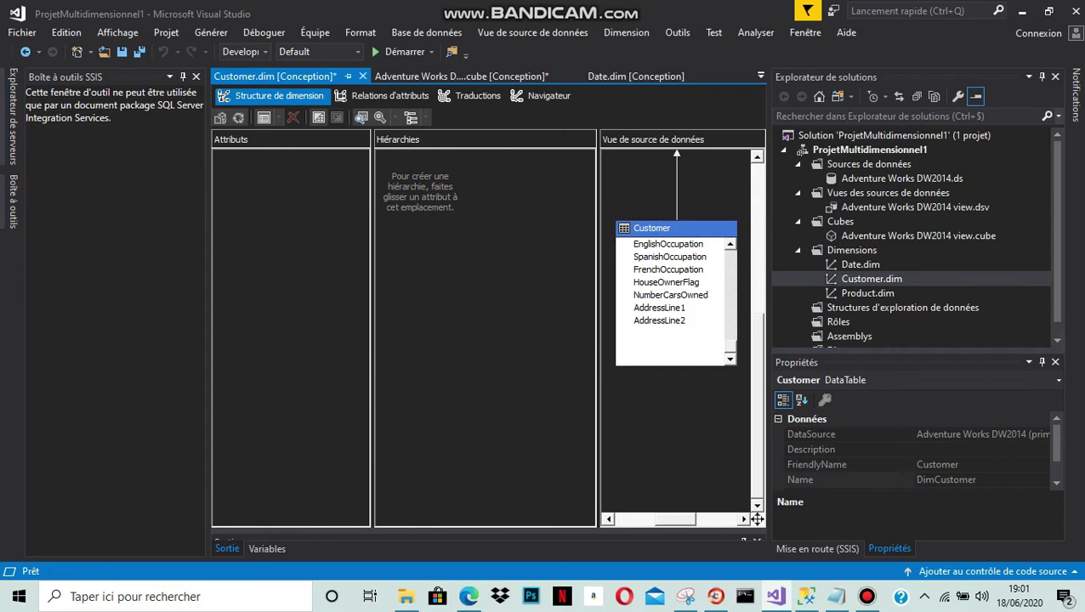
{"action": "left_click", "coordinate": [468, 596]}
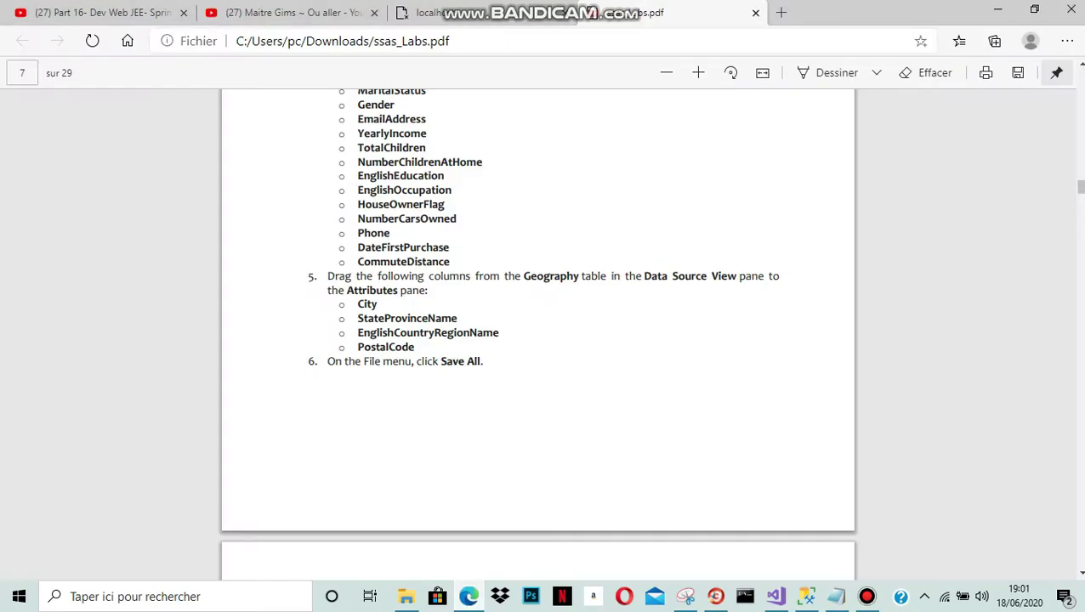
{"action": "left_click", "coordinate": [775, 596]}
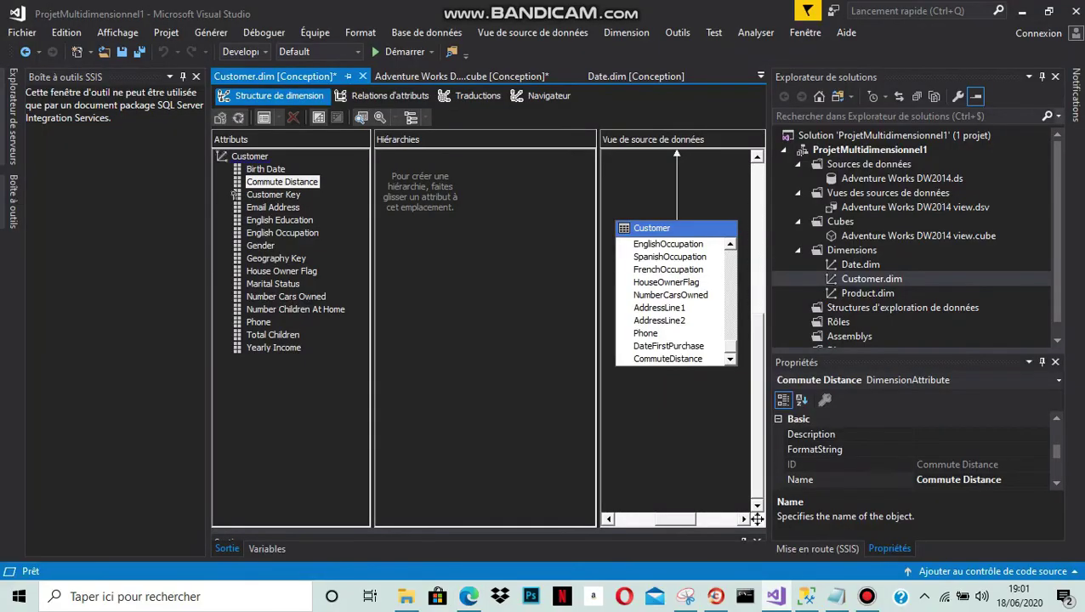
{"action": "left_click_drag", "start_coordinate": [668, 346], "coordinate": [294, 391]}
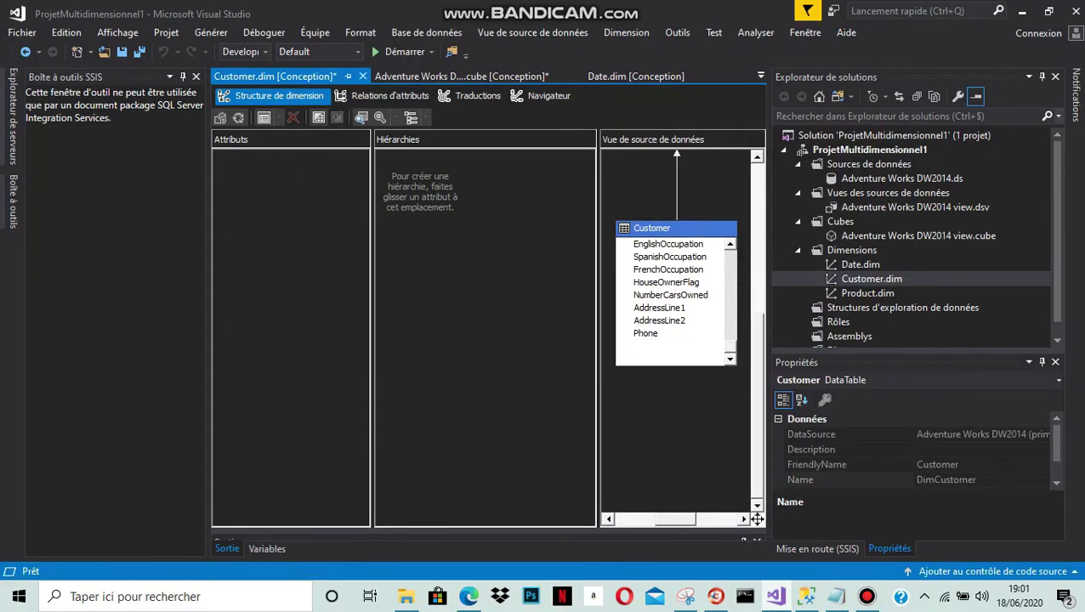
Step: Add the Geography table's City and StateProvinceName columns as attributes of the Customer dimension, following the list in ssas_Labs.pdf
{"action": "left_click_drag", "start_coordinate": [756, 406], "coordinate": [756, 296]}
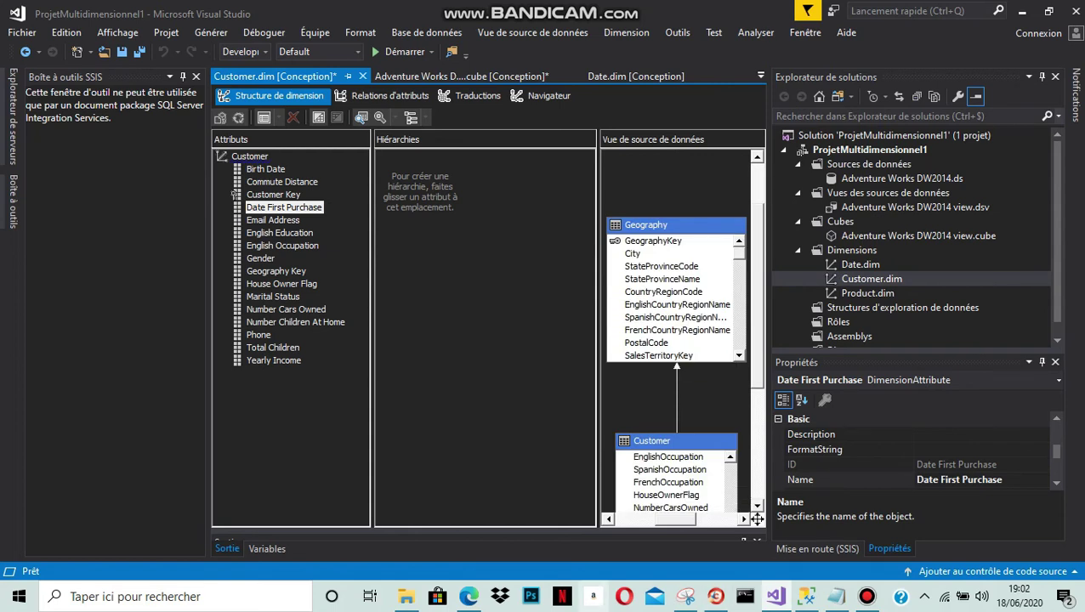
{"action": "left_click", "coordinate": [469, 596]}
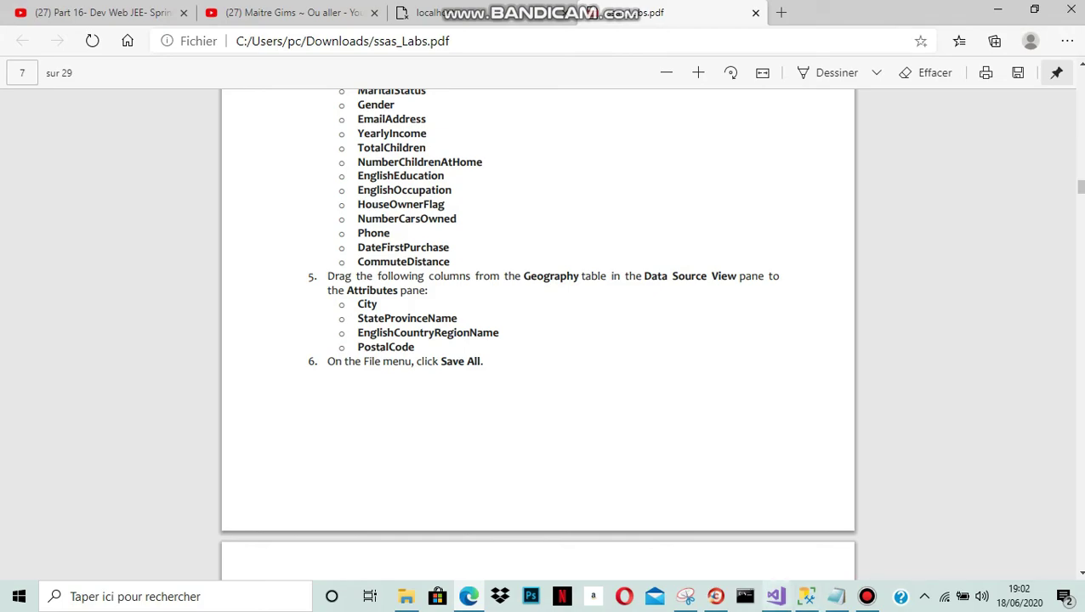
{"action": "left_click", "coordinate": [775, 596]}
{"action": "left_click_drag", "start_coordinate": [632, 254], "coordinate": [272, 181]}
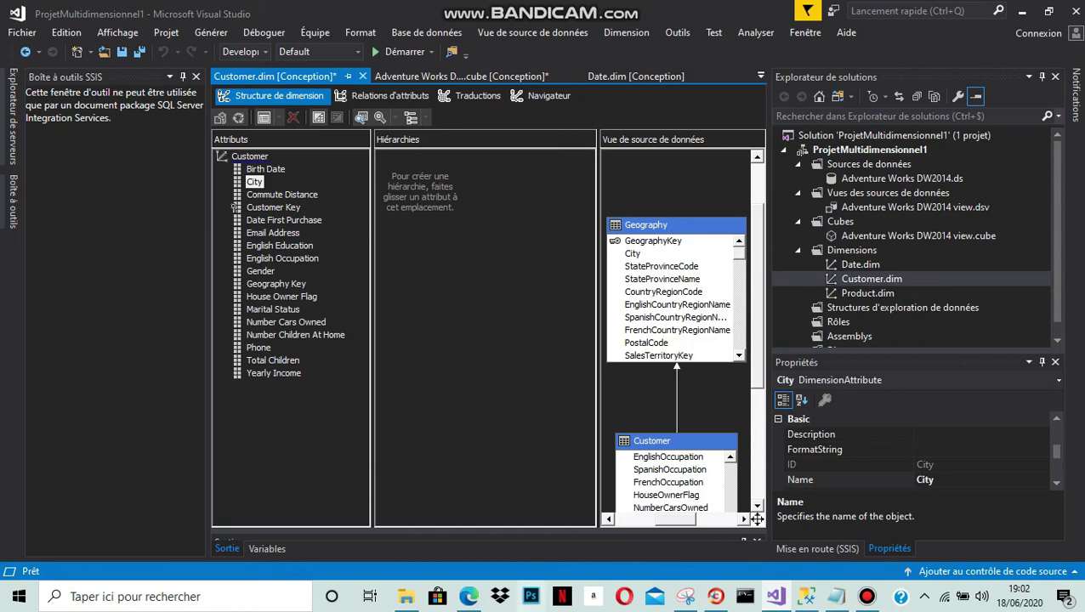
{"action": "left_click", "coordinate": [469, 596]}
{"action": "left_click", "coordinate": [469, 596]}
{"action": "left_click", "coordinate": [663, 279]}
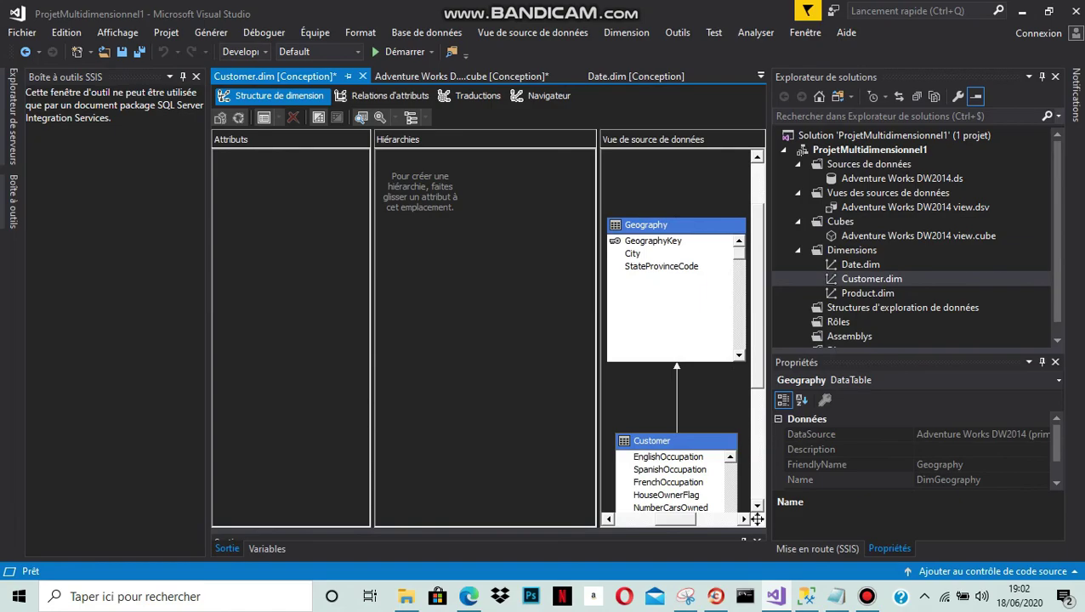
Step: Add the Geography table's StateProvinceName, PostalCode and EnglishCountryRegionName columns as attributes of the Customer dimension, following the list in ssas_Labs.pdf
{"action": "left_click_drag", "start_coordinate": [661, 278], "coordinate": [286, 359]}
{"action": "key", "text": "alt+Tab"}
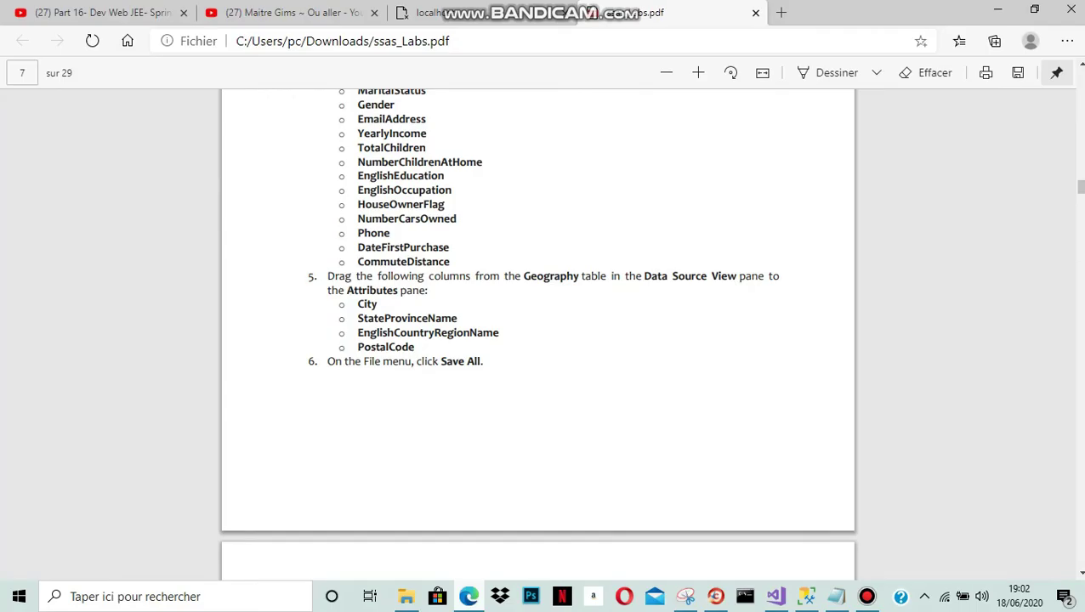
{"action": "key", "text": "alt+Tab"}
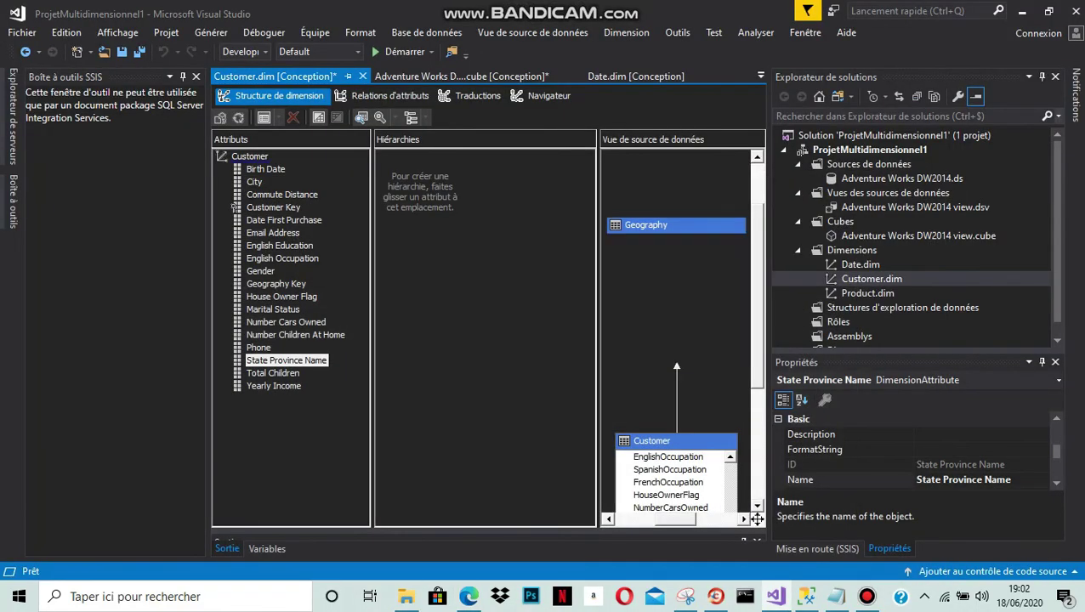
{"action": "left_click_drag", "start_coordinate": [647, 342], "coordinate": [269, 359]}
{"action": "key", "text": "alt+Tab"}
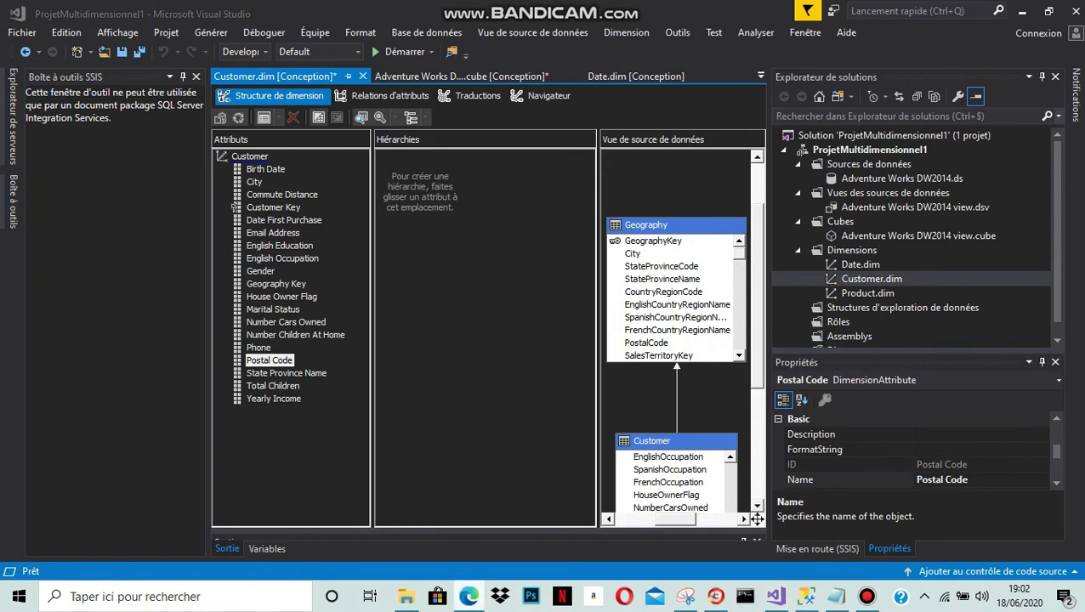
{"action": "key", "text": "alt+Tab"}
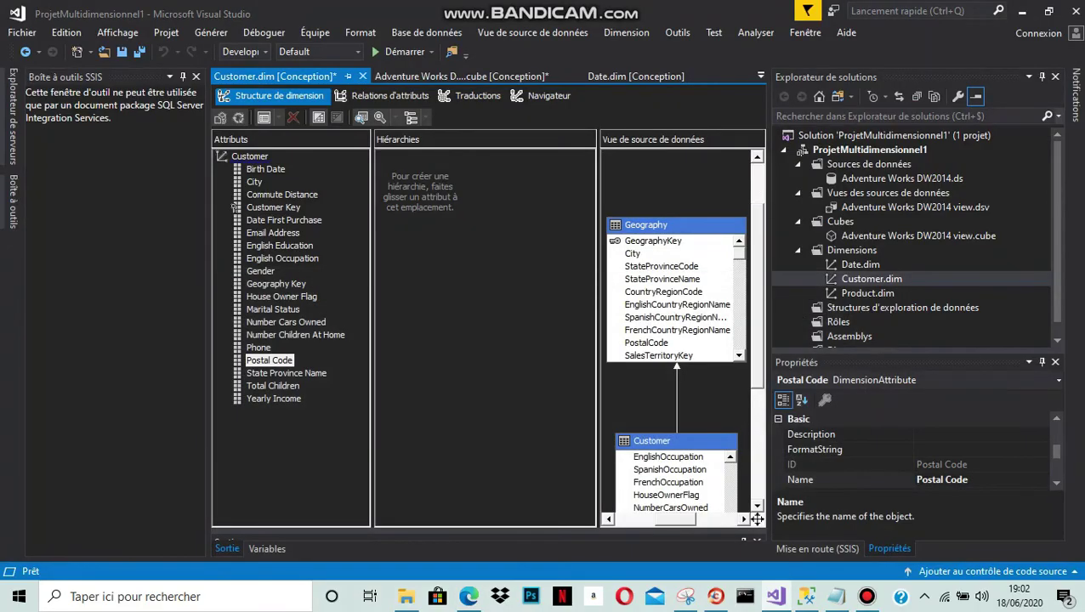
{"action": "left_click", "coordinate": [677, 304]}
{"action": "left_click_drag", "start_coordinate": [677, 305], "coordinate": [298, 246]}
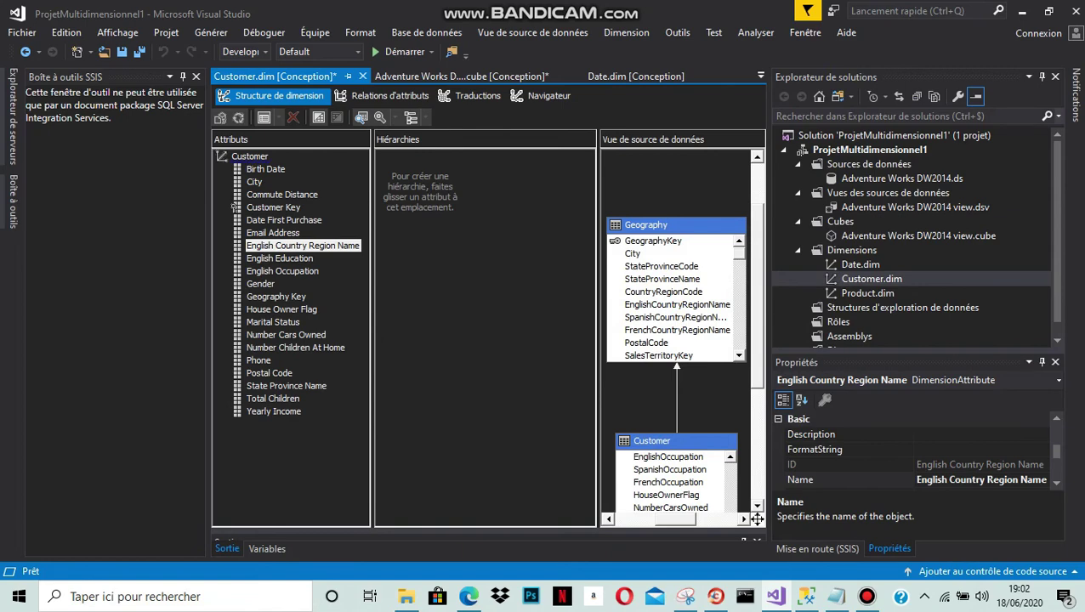
Step: Read the instructions and the column list for adding attributes to the Product dimension in ssas_Labs.pdf
{"action": "key", "text": "alt+Tab"}
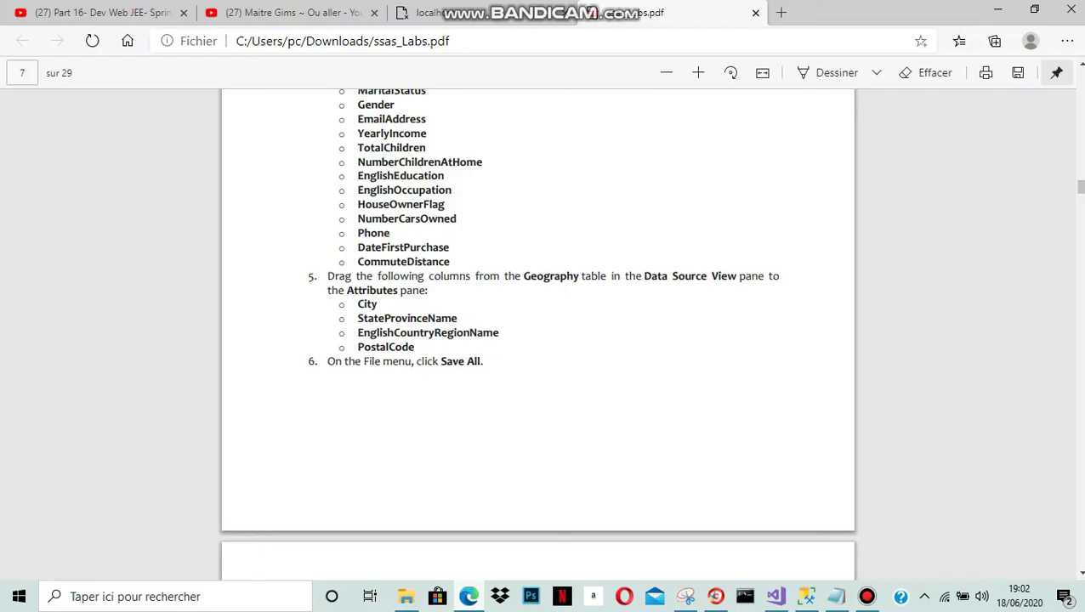
{"action": "scroll", "coordinate": [537, 340], "scroll_direction": "down", "scroll_amount": 4}
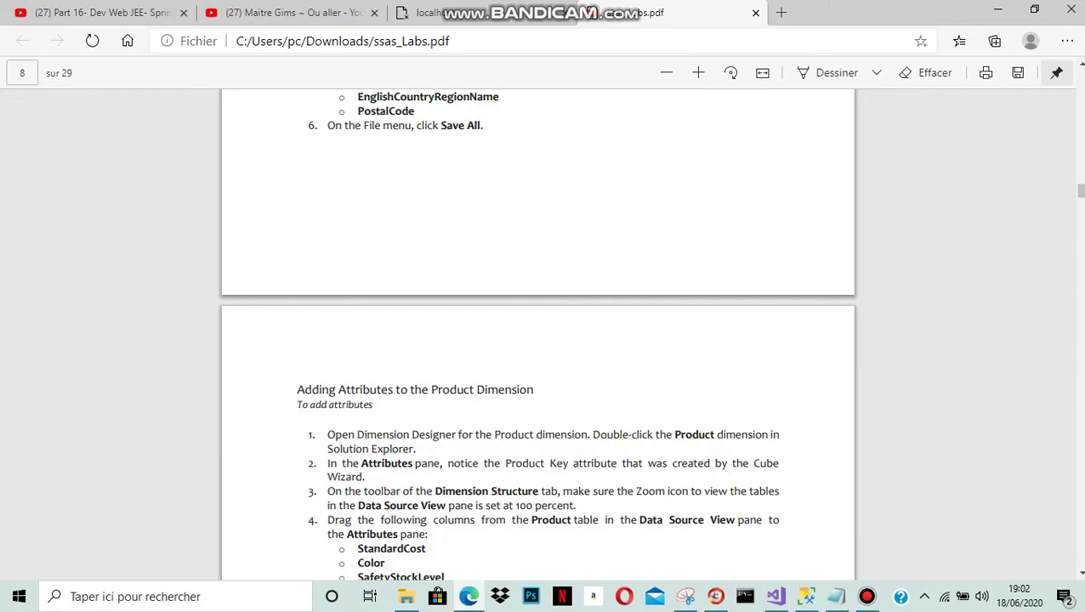
{"action": "key", "text": "alt+Tab"}
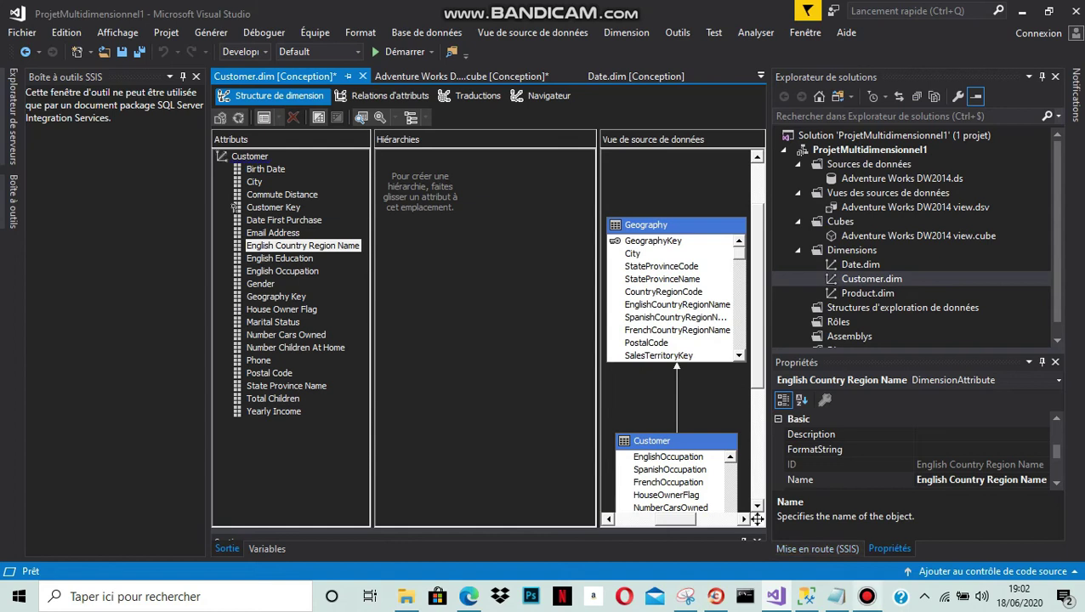
{"action": "left_click", "coordinate": [867, 596]}
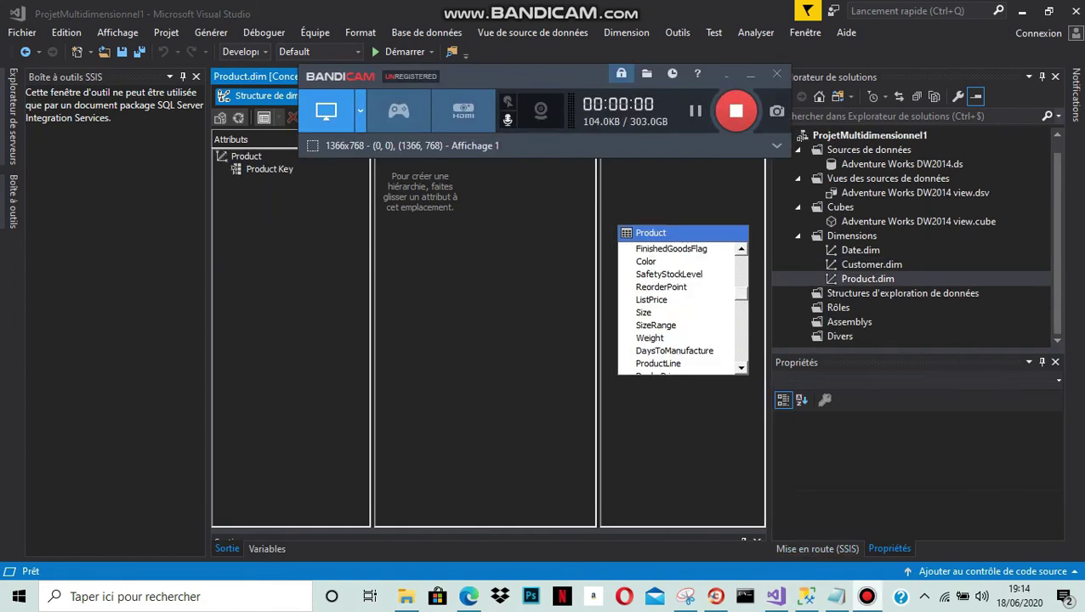
{"action": "key", "text": "alt+Tab"}
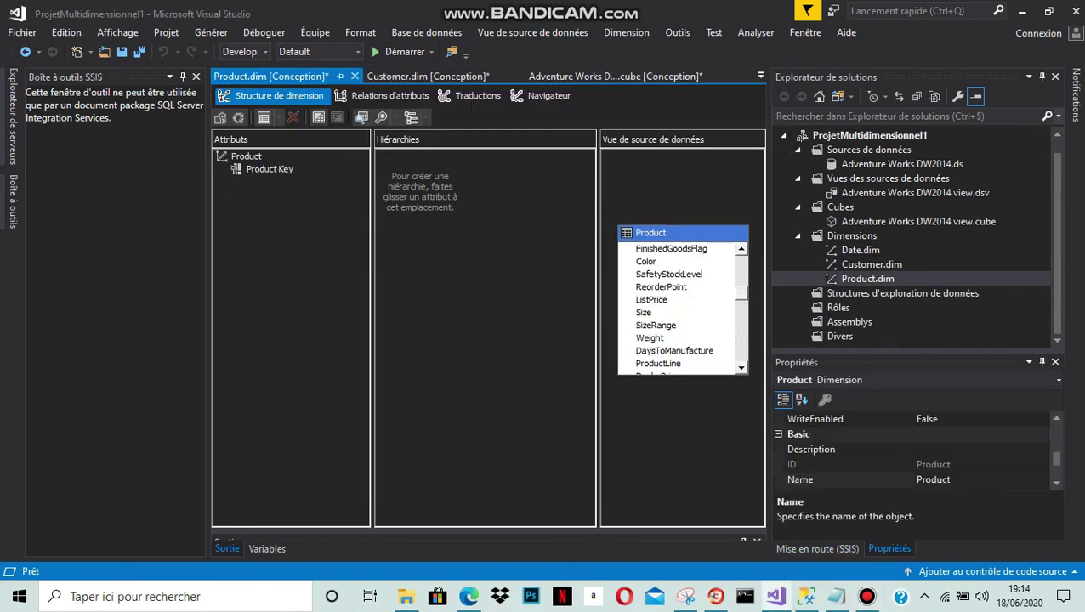
{"action": "key", "text": "alt+Tab"}
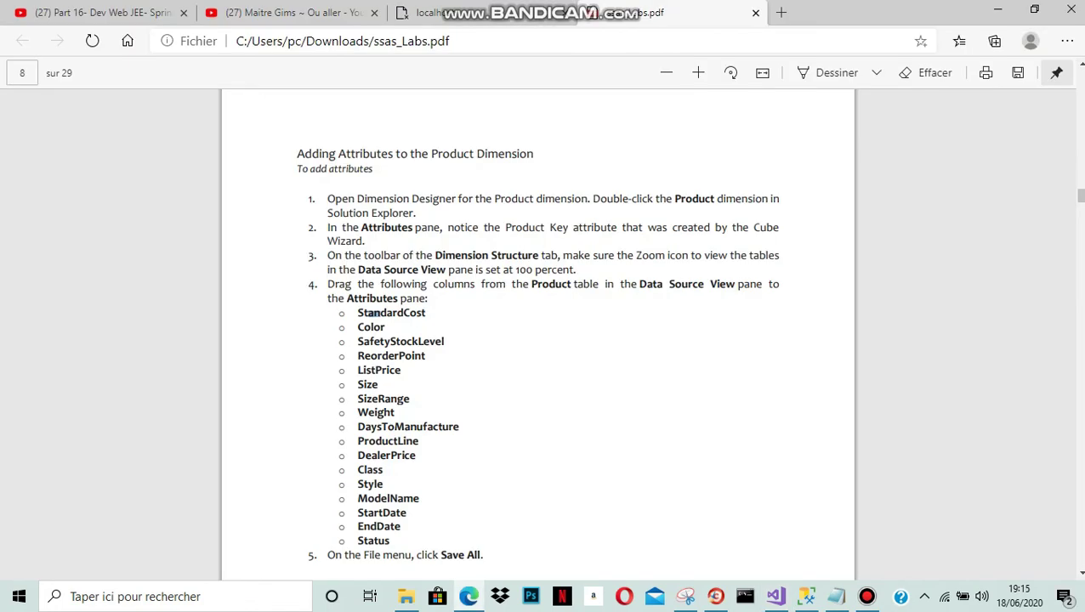
Step: Back in Visual Studio, add the Product table's Color and StandardCost columns as attributes of the Product dimension
{"action": "key", "text": "alt+Tab"}
{"action": "left_click_drag", "start_coordinate": [645, 261], "coordinate": [256, 168]}
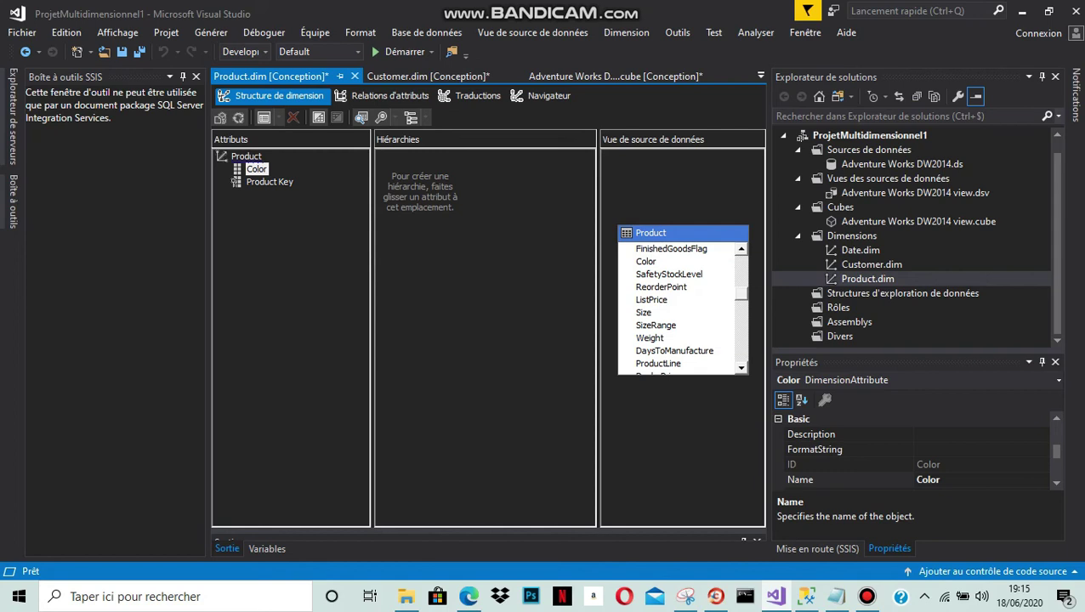
{"action": "left_click", "coordinate": [741, 368]}
{"action": "left_click", "coordinate": [742, 368]}
{"action": "left_click", "coordinate": [741, 368]}
{"action": "left_click", "coordinate": [741, 368]}
{"action": "left_click", "coordinate": [741, 369]}
{"action": "left_click", "coordinate": [742, 368]}
{"action": "left_click", "coordinate": [741, 369]}
{"action": "left_click", "coordinate": [741, 368]}
{"action": "left_click", "coordinate": [741, 368]}
{"action": "left_click", "coordinate": [741, 369]}
{"action": "left_click", "coordinate": [741, 368]}
{"action": "left_click", "coordinate": [742, 368]}
{"action": "left_click", "coordinate": [741, 368]}
{"action": "left_click", "coordinate": [742, 369]}
{"action": "left_click", "coordinate": [741, 368]}
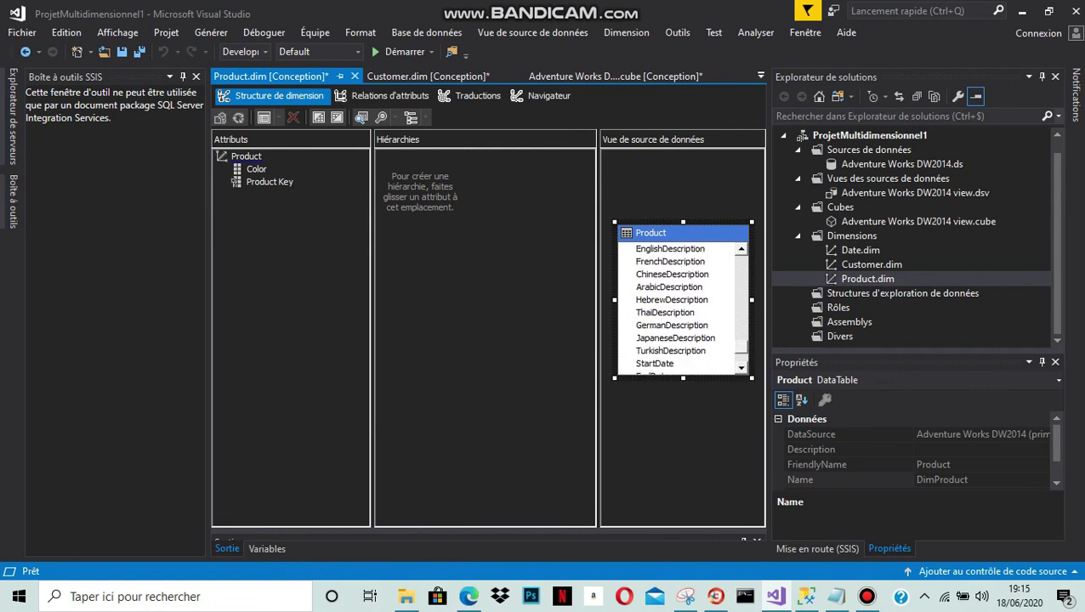
{"action": "left_click", "coordinate": [742, 368]}
{"action": "left_click", "coordinate": [742, 368]}
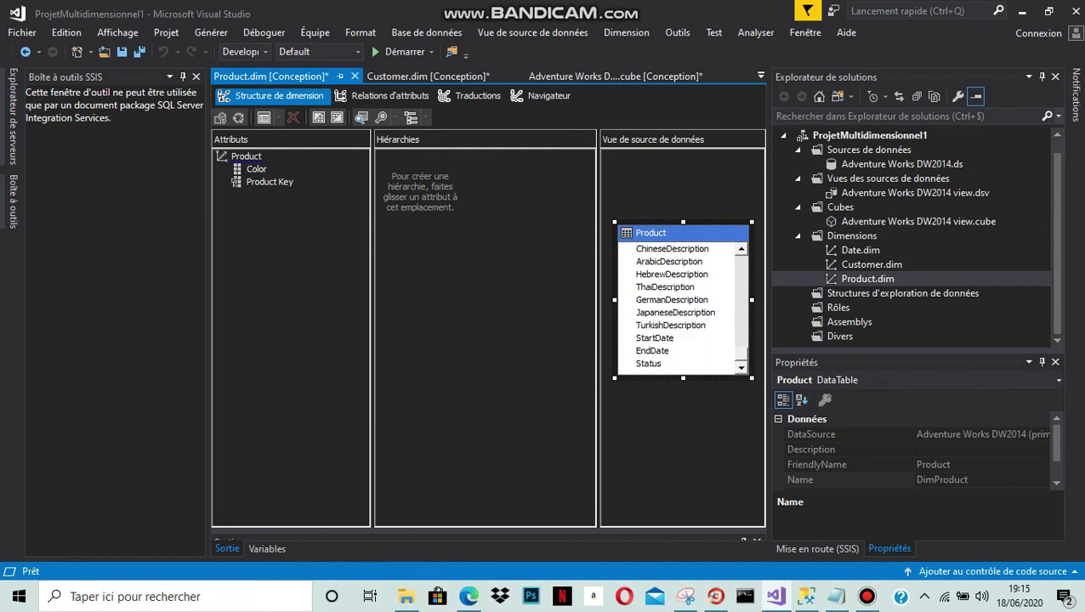
{"action": "scroll", "coordinate": [682, 306], "scroll_direction": "up", "scroll_amount": 3}
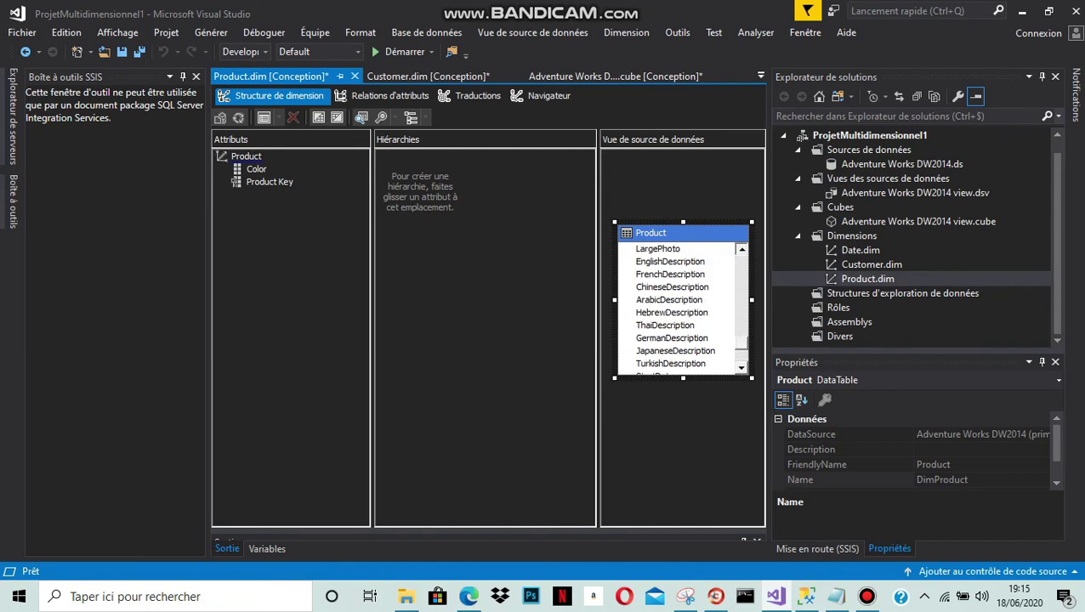
{"action": "scroll", "coordinate": [683, 306], "scroll_direction": "up", "scroll_amount": 4}
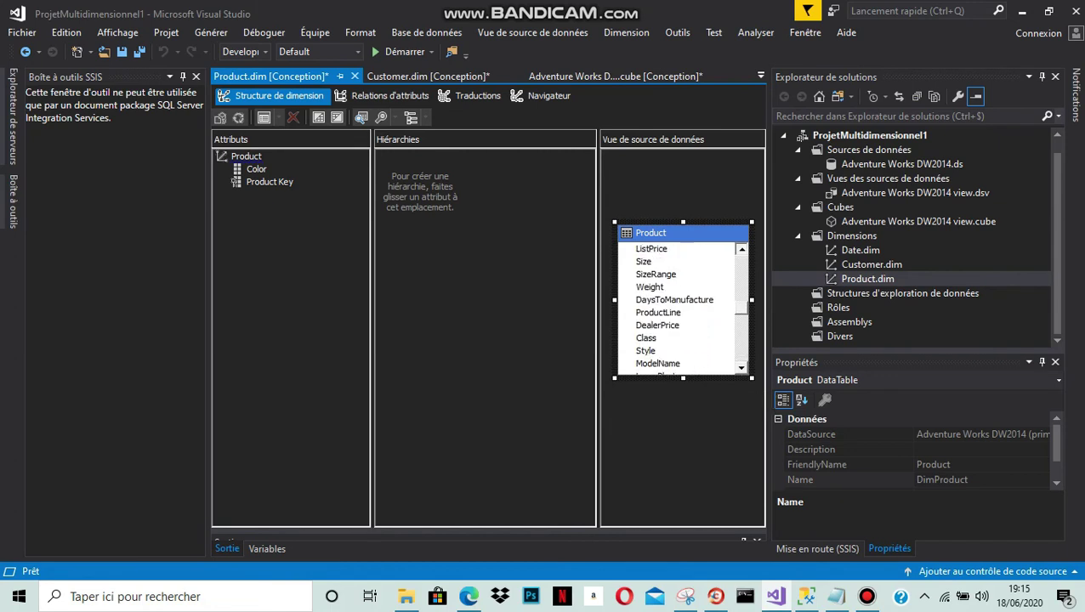
{"action": "scroll", "coordinate": [683, 306], "scroll_direction": "up", "scroll_amount": 2}
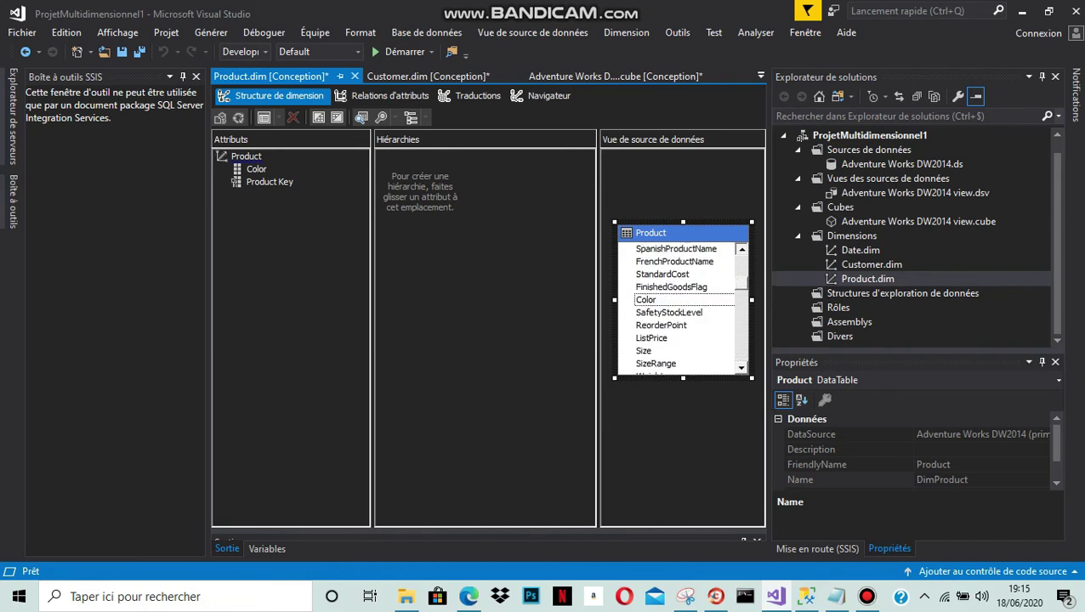
{"action": "left_click_drag", "start_coordinate": [662, 274], "coordinate": [274, 194]}
Step: Check the column list in ssas_Labs.pdf and add the Product table's SafetyStockLevel column as an attribute of the Product dimension
{"action": "key", "text": "alt+Tab"}
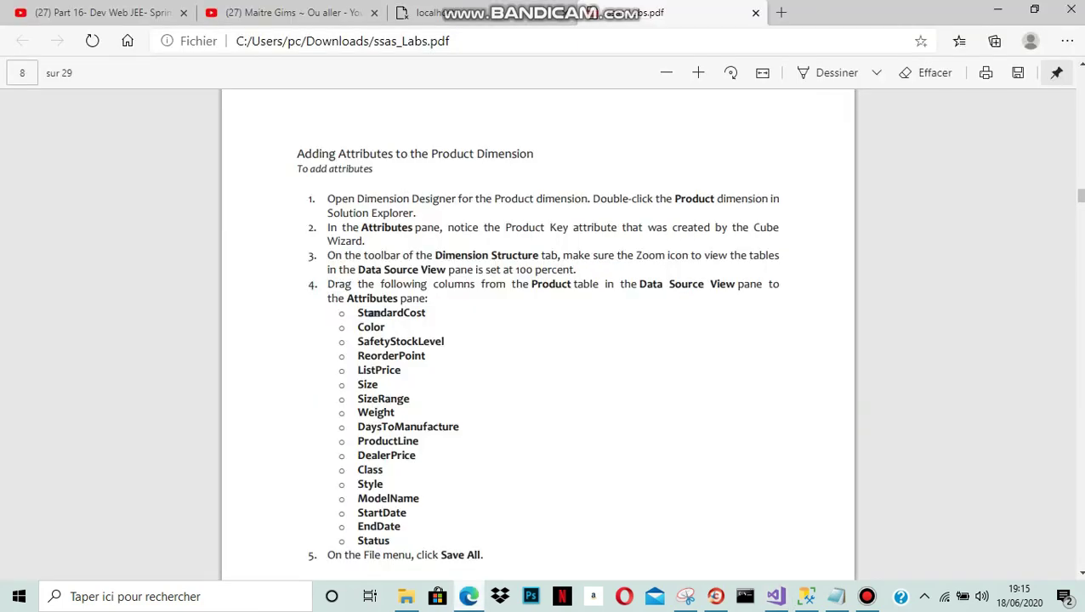
{"action": "mouse_move", "coordinate": [776, 596]}
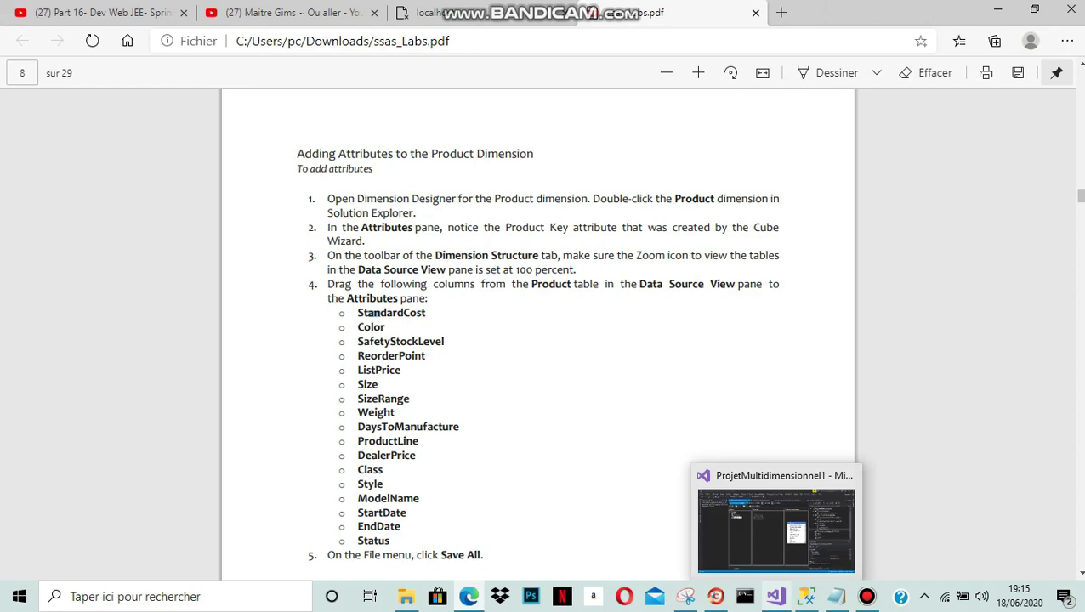
{"action": "left_click", "coordinate": [776, 527]}
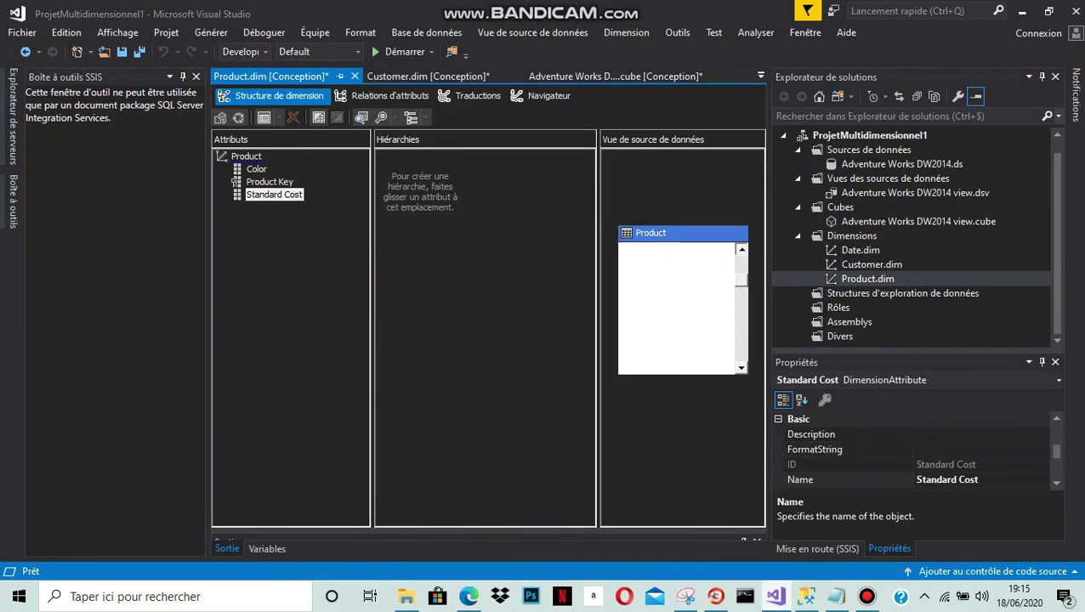
{"action": "left_click", "coordinate": [741, 250]}
{"action": "left_click", "coordinate": [741, 250]}
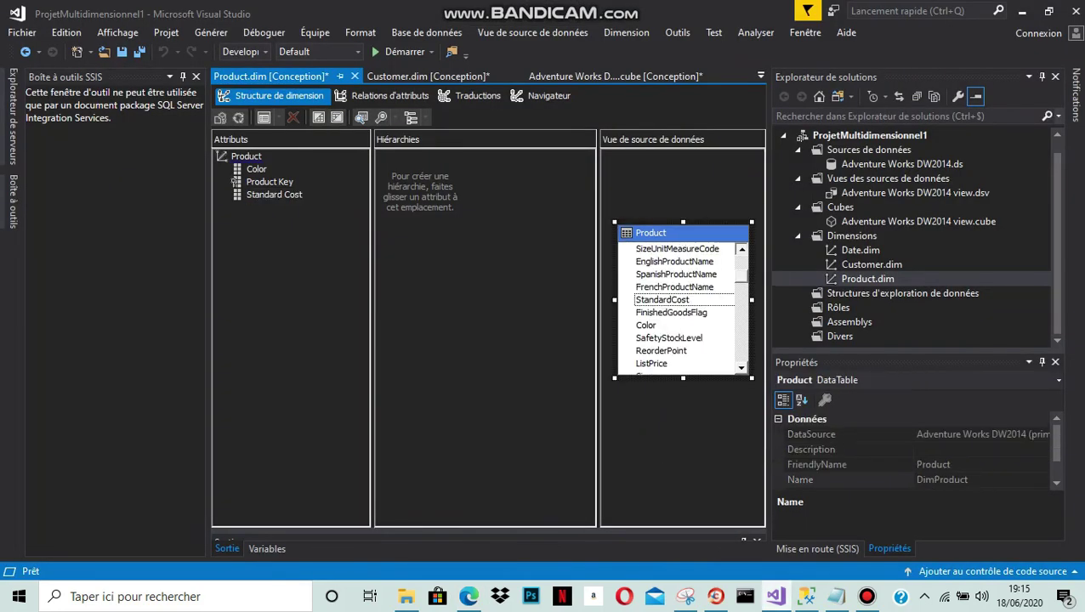
{"action": "left_click", "coordinate": [742, 249]}
{"action": "left_click", "coordinate": [741, 248]}
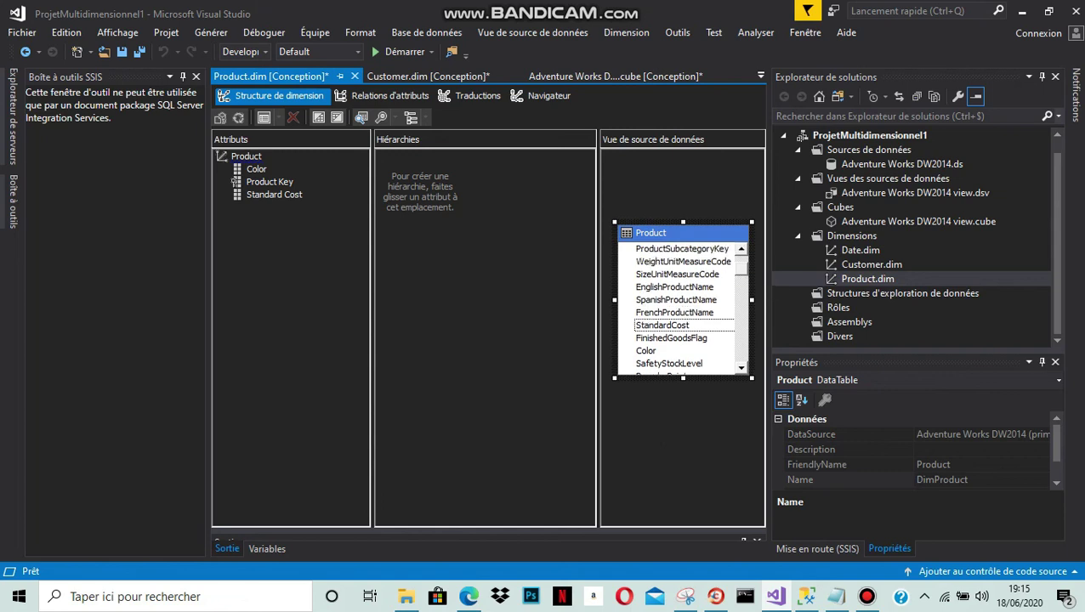
{"action": "left_click", "coordinate": [741, 249]}
{"action": "left_click", "coordinate": [741, 248]}
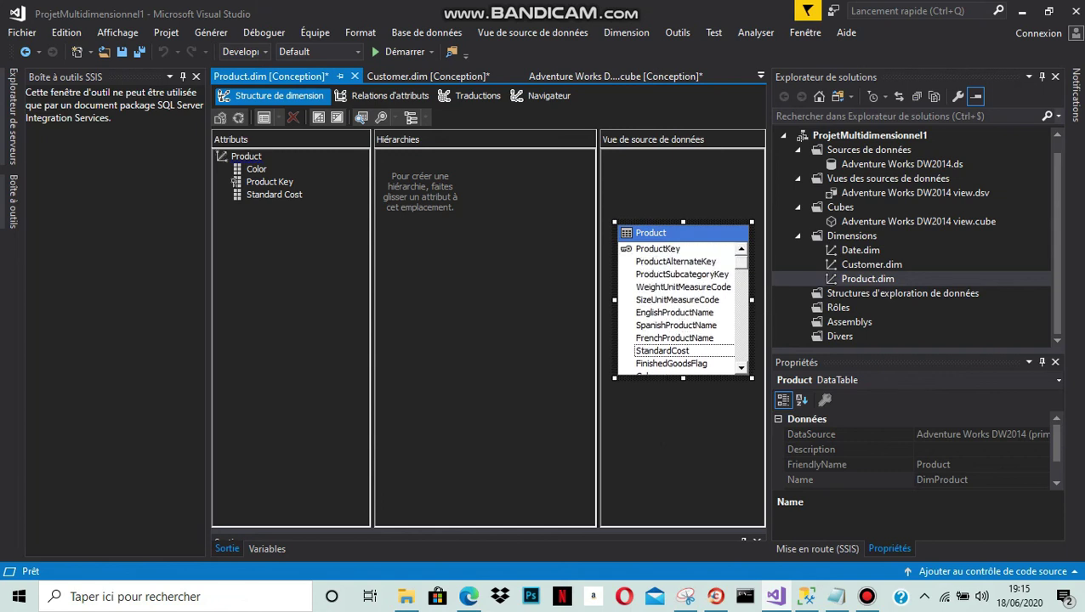
{"action": "left_click", "coordinate": [741, 367]}
{"action": "left_click", "coordinate": [742, 368]}
{"action": "left_click", "coordinate": [741, 367]}
{"action": "left_click", "coordinate": [741, 367]}
{"action": "left_click_drag", "start_coordinate": [669, 337], "coordinate": [272, 207]}
Step: Add the Product table's ReorderPoint and ListPrice columns as attributes of the Product dimension, following the list in ssas_Labs.pdf
{"action": "left_click", "coordinate": [469, 596]}
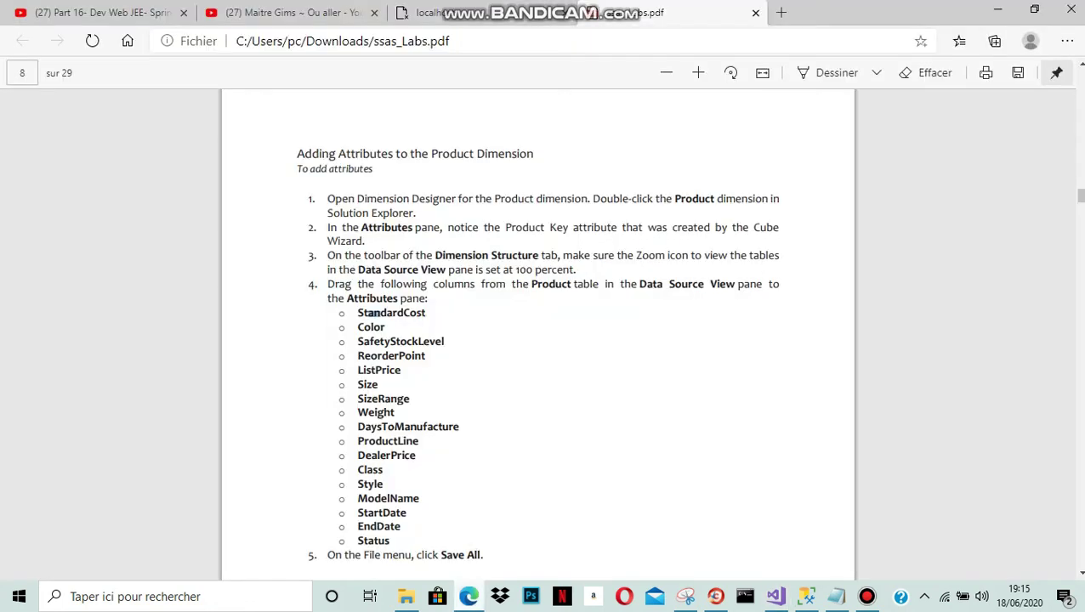
{"action": "key", "text": "alt+Tab"}
{"action": "left_click_drag", "start_coordinate": [661, 350], "coordinate": [272, 206]}
{"action": "key", "text": "alt+Tab"}
{"action": "key", "text": "alt+Tab"}
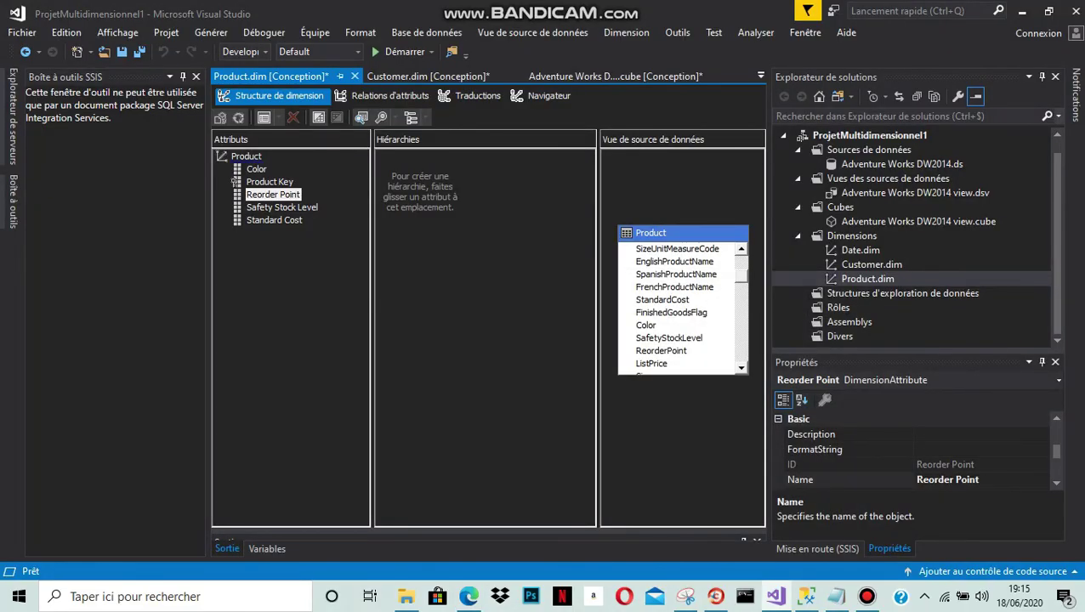
{"action": "left_click_drag", "start_coordinate": [651, 363], "coordinate": [264, 181]}
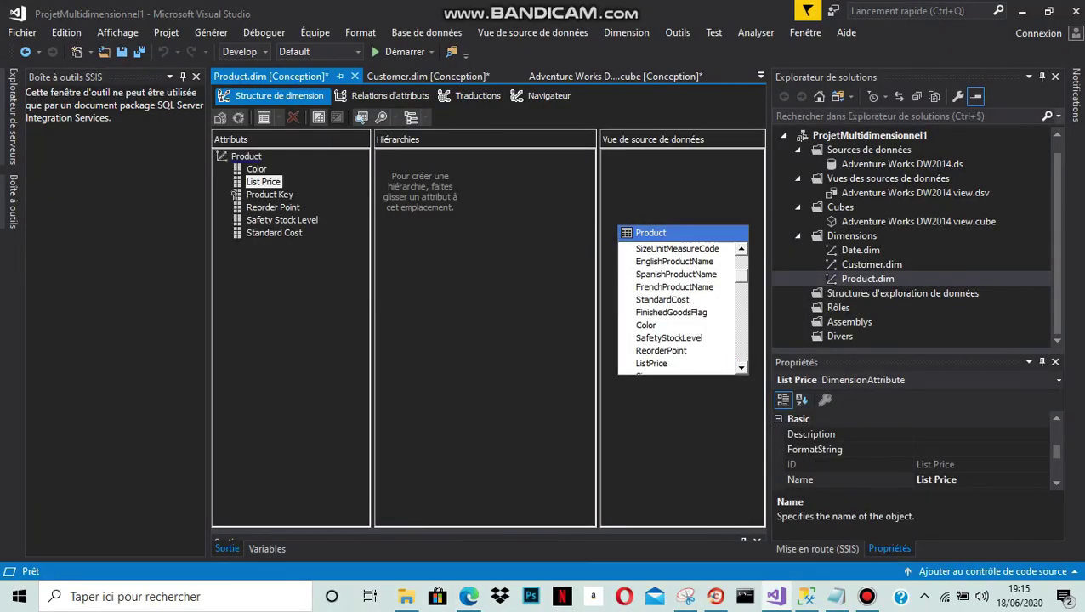
Step: Add the Product table's Size and SizeRange columns as attributes of the Product dimension, checking the list in ssas_Labs.pdf
{"action": "key", "text": "alt+Tab"}
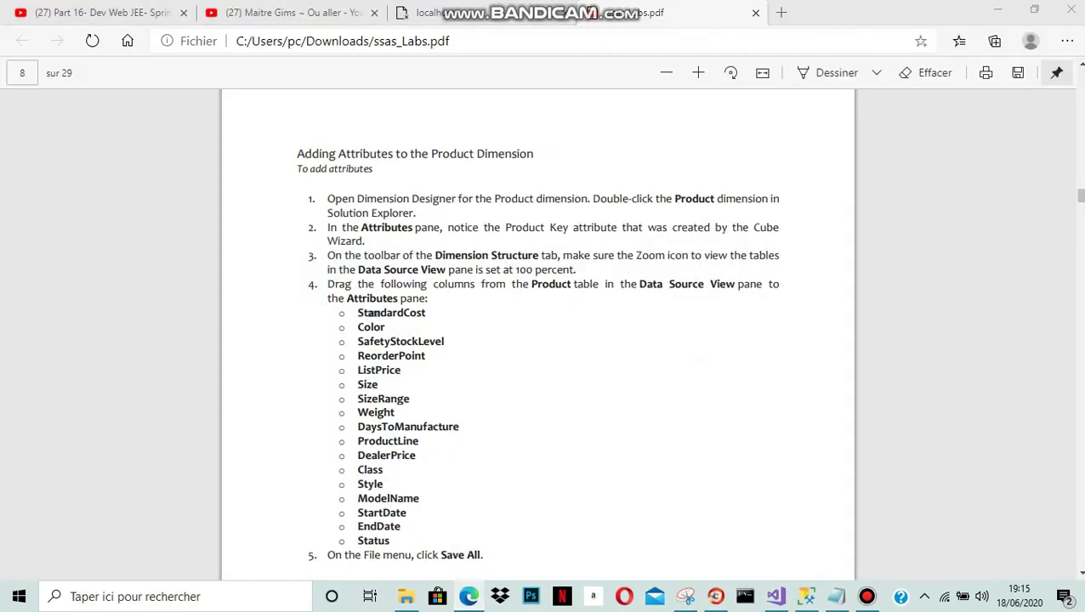
{"action": "key", "text": "alt+Tab"}
{"action": "left_click", "coordinate": [742, 368]}
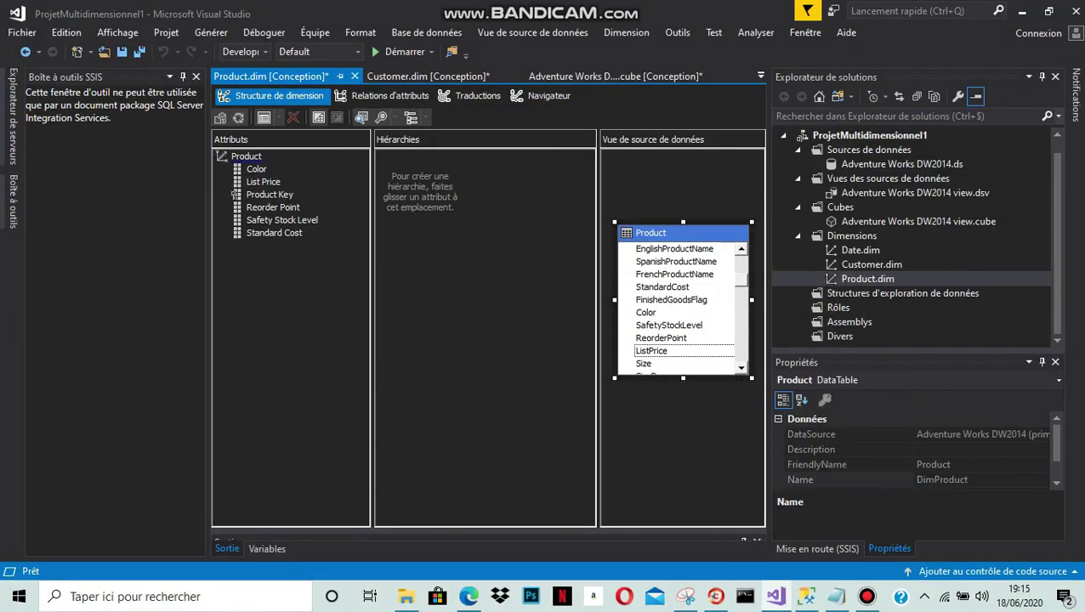
{"action": "left_click", "coordinate": [645, 364]}
{"action": "left_click_drag", "start_coordinate": [645, 364], "coordinate": [272, 247]}
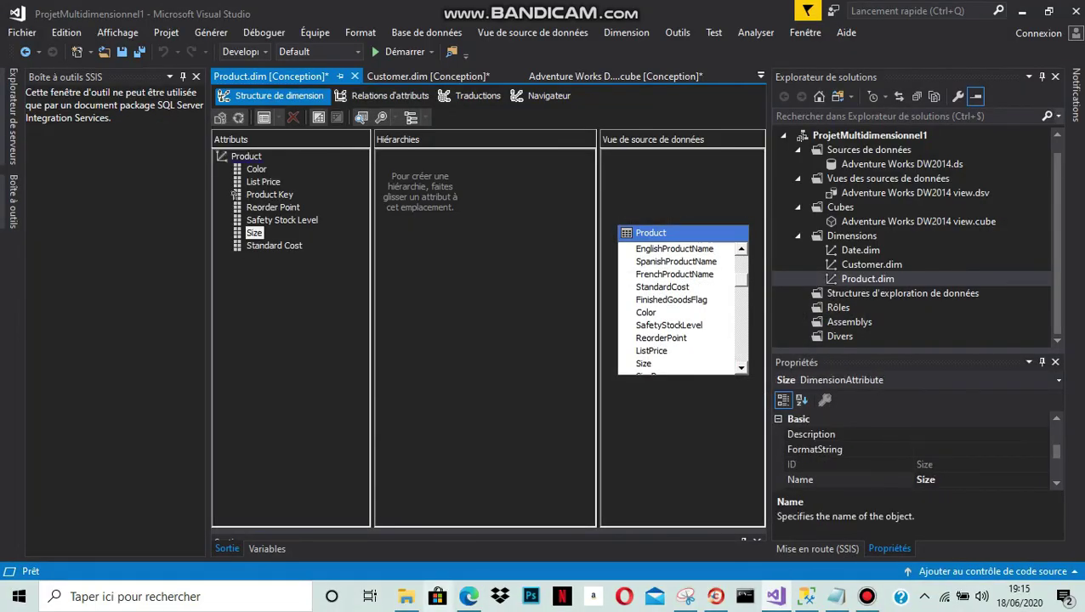
{"action": "key", "text": "alt+Tab"}
{"action": "key", "text": "alt+Tab"}
{"action": "left_click", "coordinate": [741, 368]}
{"action": "left_click", "coordinate": [742, 368]}
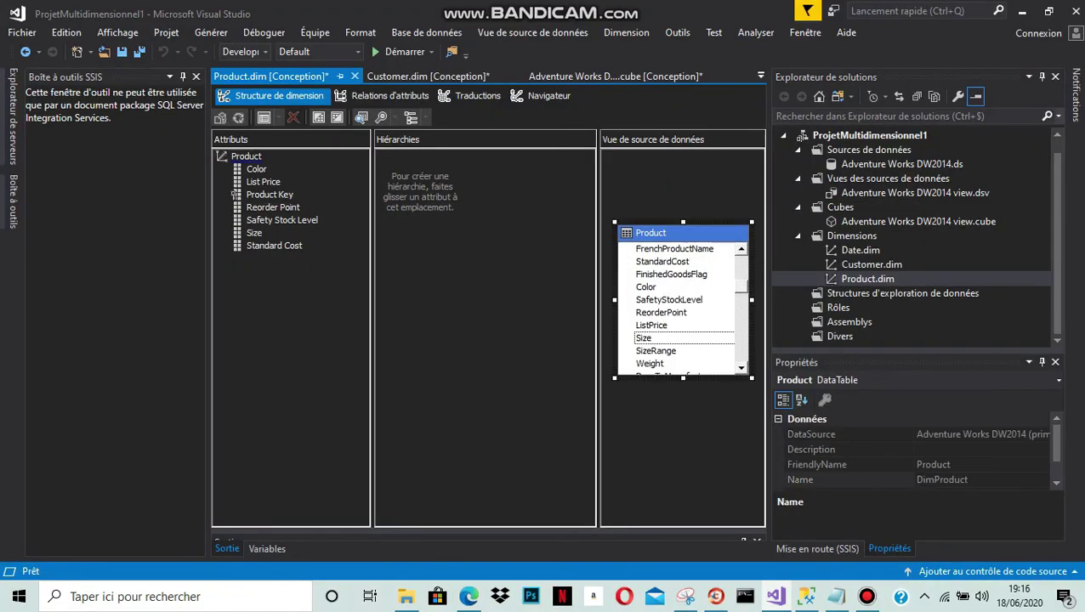
{"action": "left_click_drag", "start_coordinate": [656, 350], "coordinate": [273, 246]}
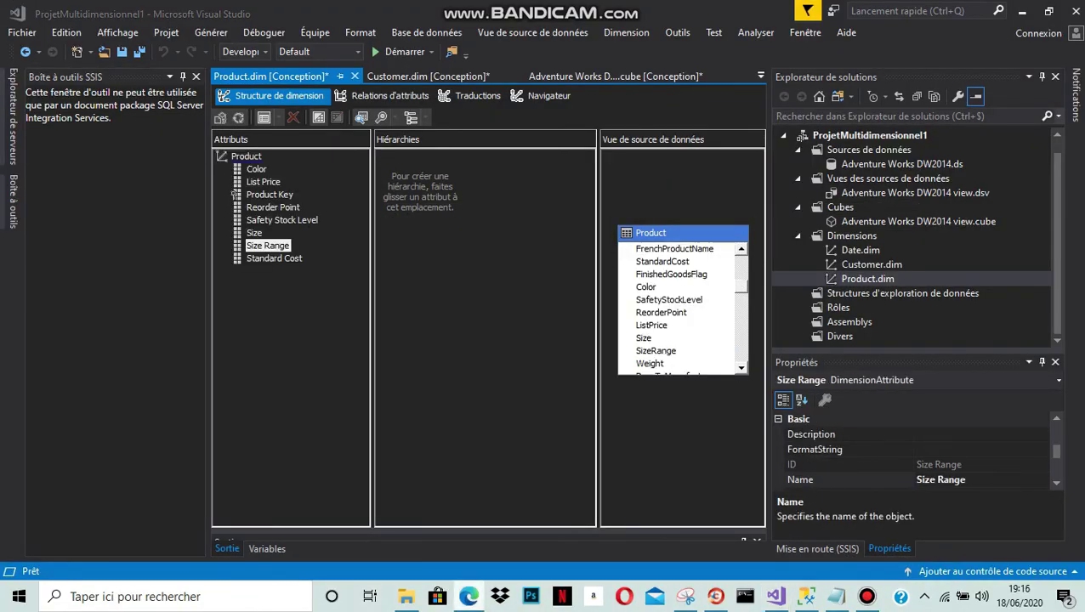
{"action": "key", "text": "alt+Tab"}
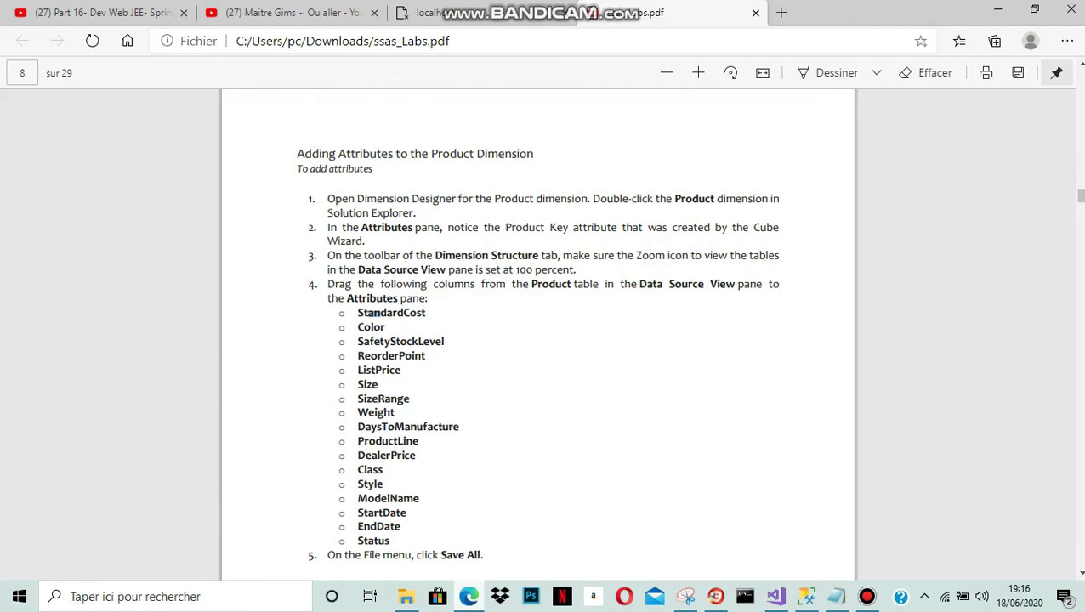
{"action": "key", "text": "alt+Tab"}
{"action": "left_click", "coordinate": [866, 596]}
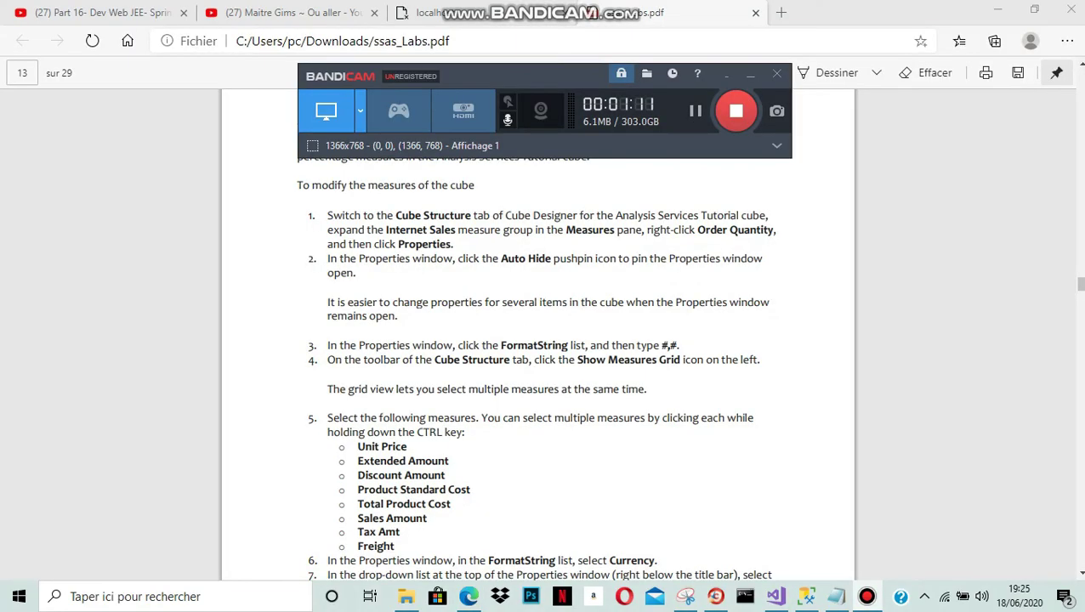
Step: In Visual Studio, deploy the ProjetMultidimensionnel1 solution
{"action": "key", "text": "alt+Tab"}
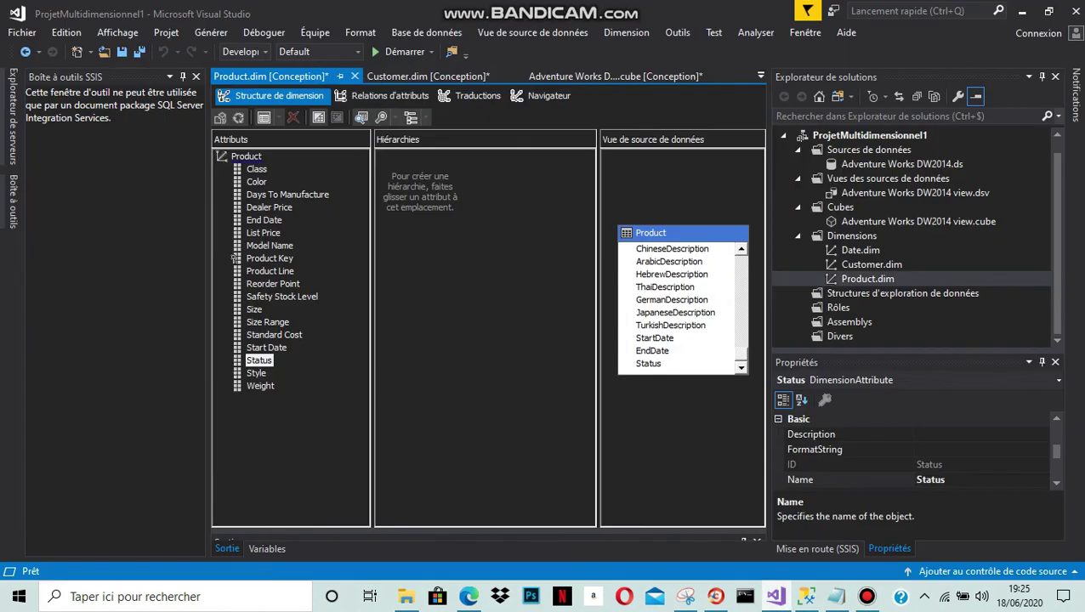
{"action": "scroll", "coordinate": [914, 238], "scroll_direction": "up", "scroll_amount": 1}
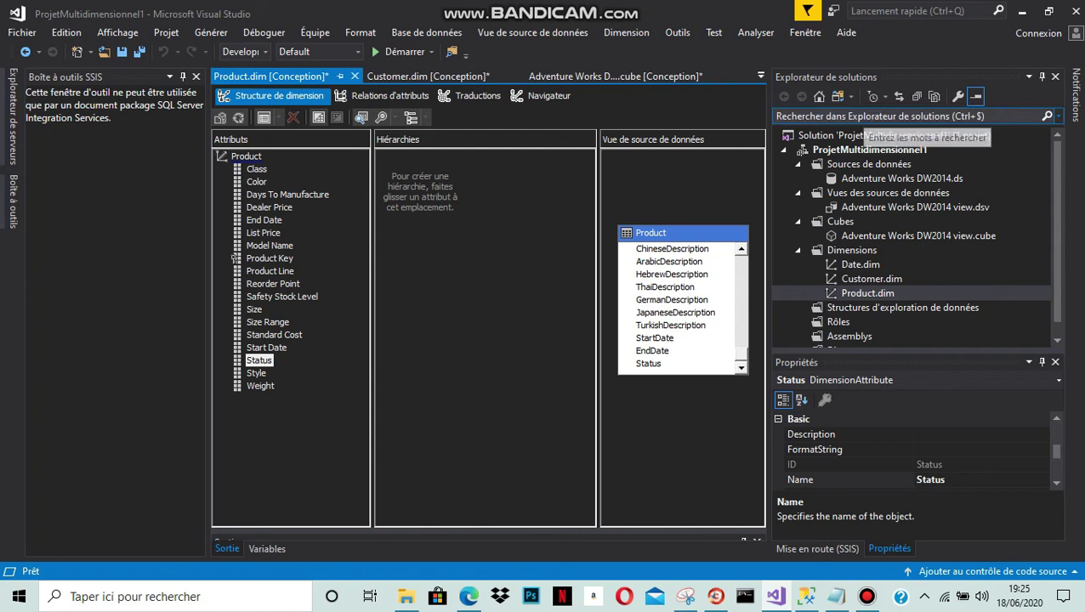
{"action": "left_click", "coordinate": [884, 135]}
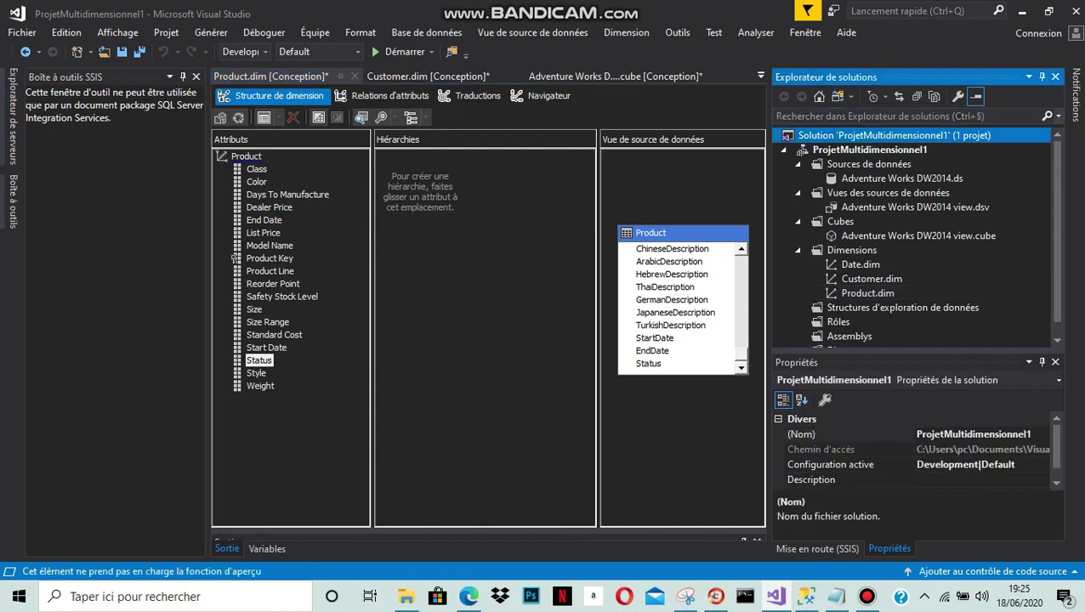
{"action": "right_click", "coordinate": [855, 134]}
{"action": "key", "text": "Down"}
{"action": "key", "text": "Down"}
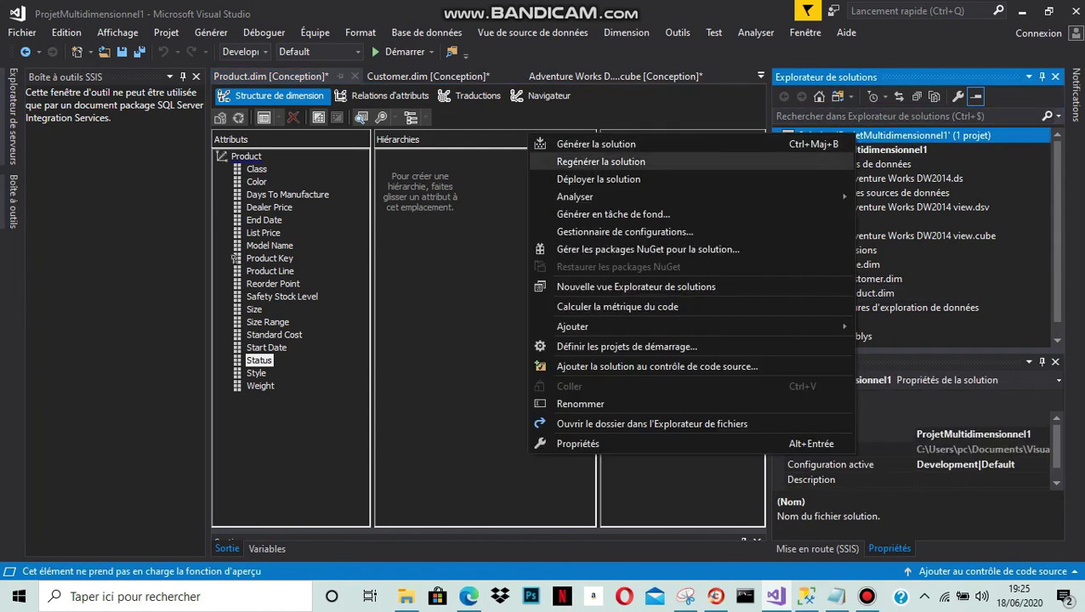
{"action": "key", "text": "Down"}
{"action": "key", "text": "Down"}
{"action": "key", "text": "Up"}
{"action": "key", "text": "Up"}
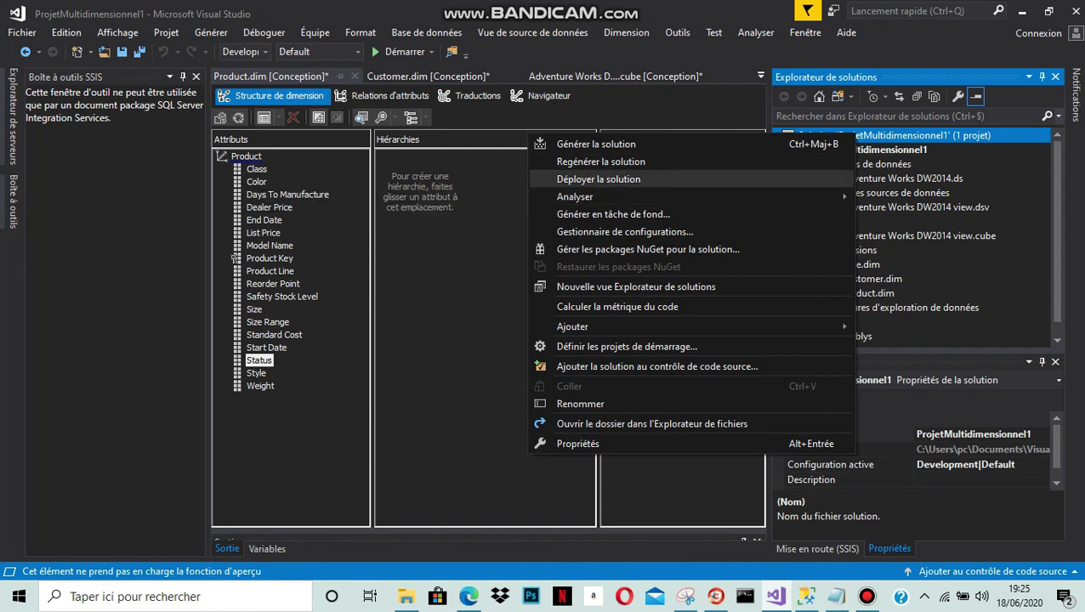
{"action": "key", "text": "Down"}
{"action": "key", "text": "Return"}
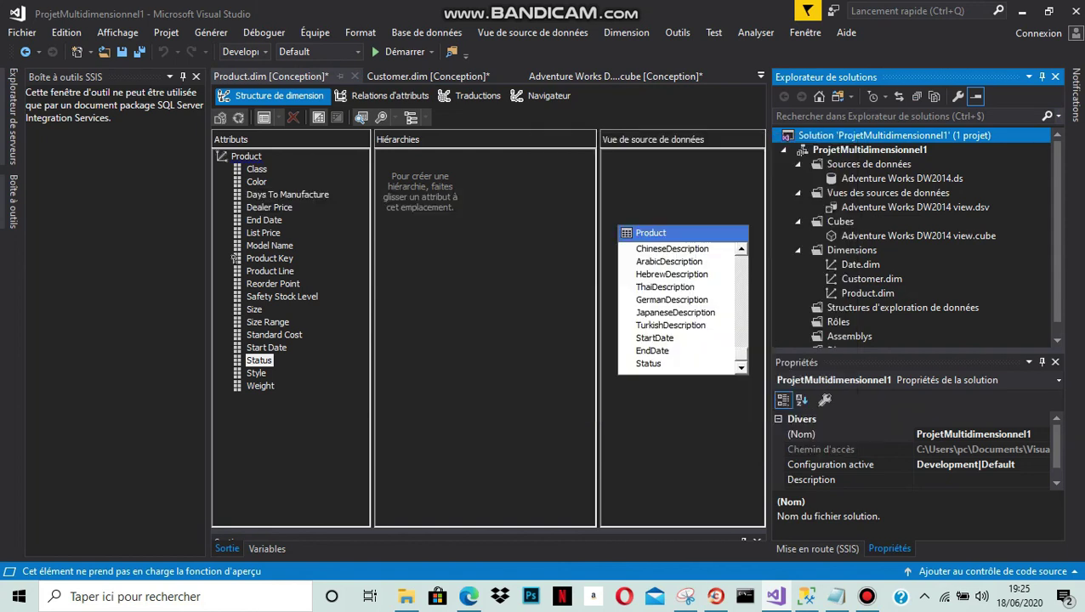